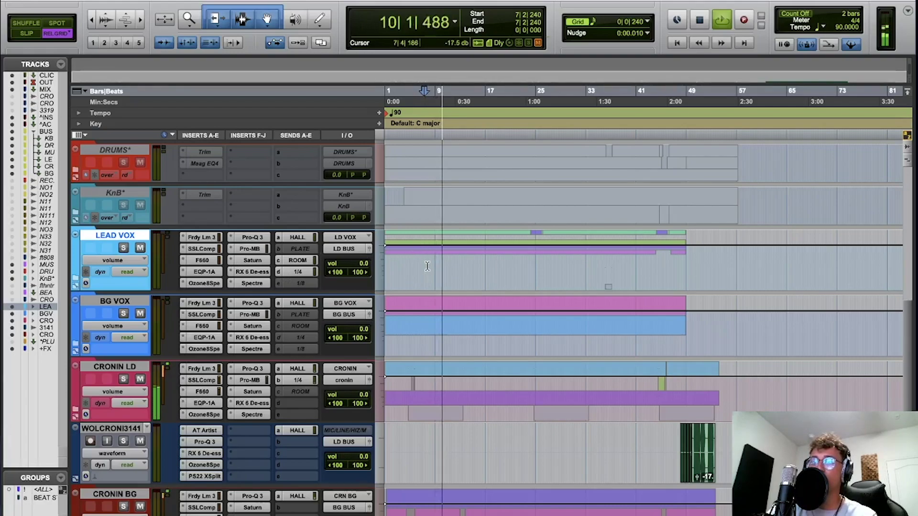
# Stop the running playback and play the LEAD VOX section from bar 20
pyautogui.press('space')
pyautogui.click(504, 268)
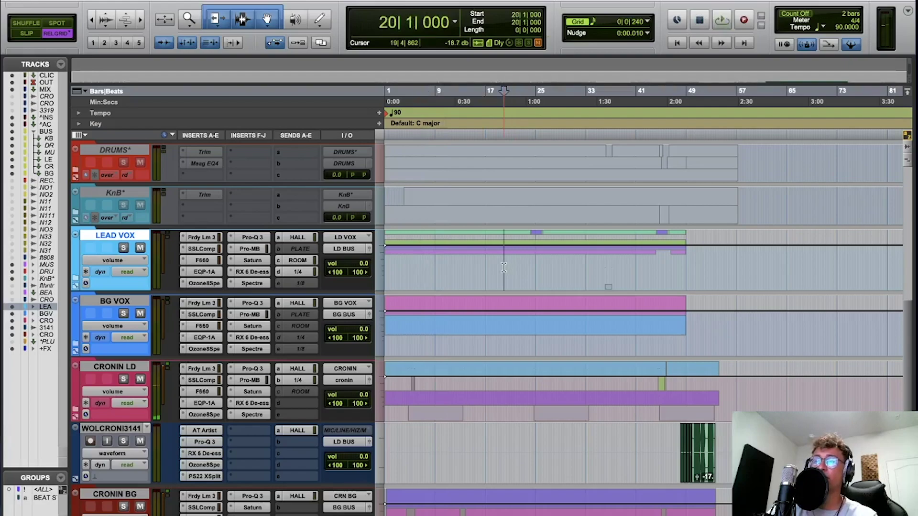
pyautogui.press('space')
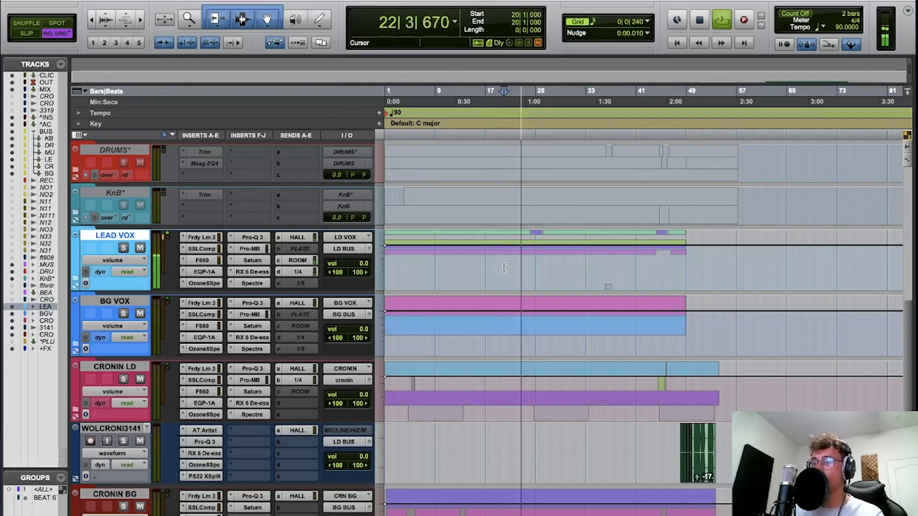
pyautogui.press('space')
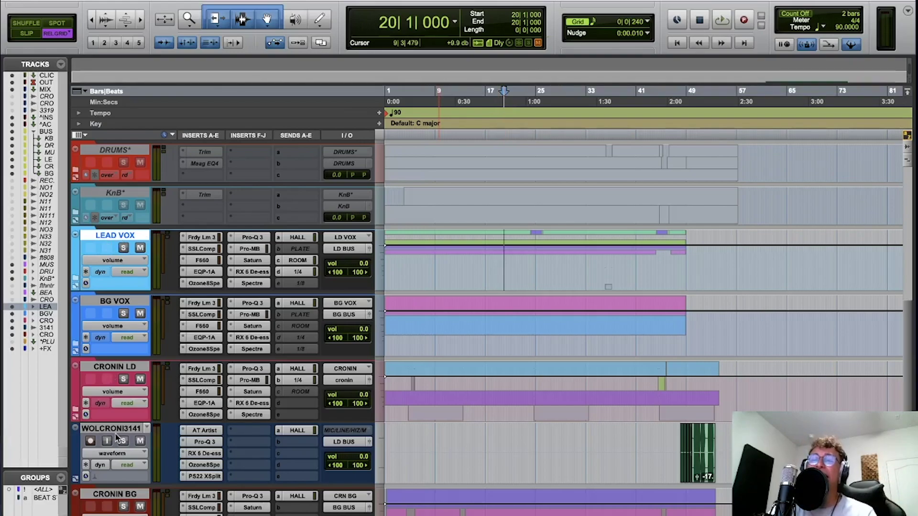
# Expand the CRONIN LD folder track and zoom its timeline in around the first vocal phrases
pyautogui.click(425, 319)
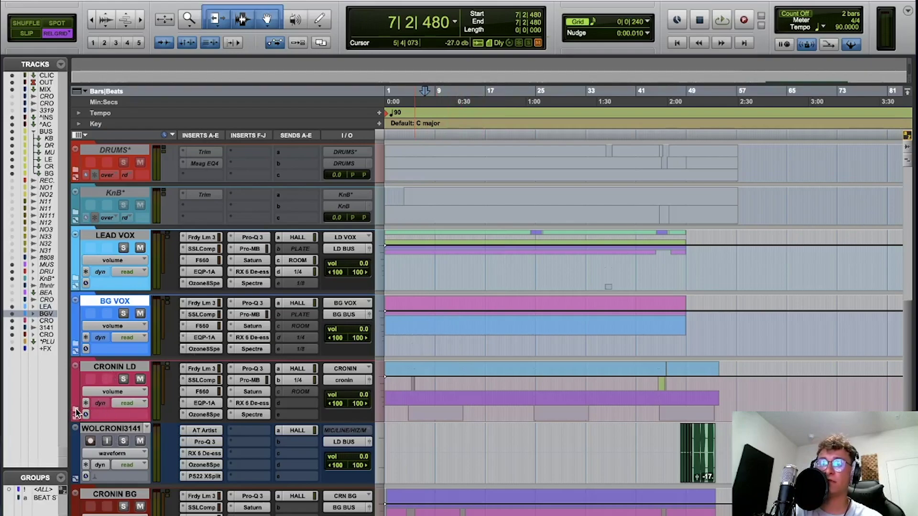
pyautogui.click(75, 428)
pyautogui.scroll(-5, 488, 437)
pyautogui.press('t')
pyautogui.press('r')
pyautogui.press('t')
pyautogui.press('t')
pyautogui.press('t')
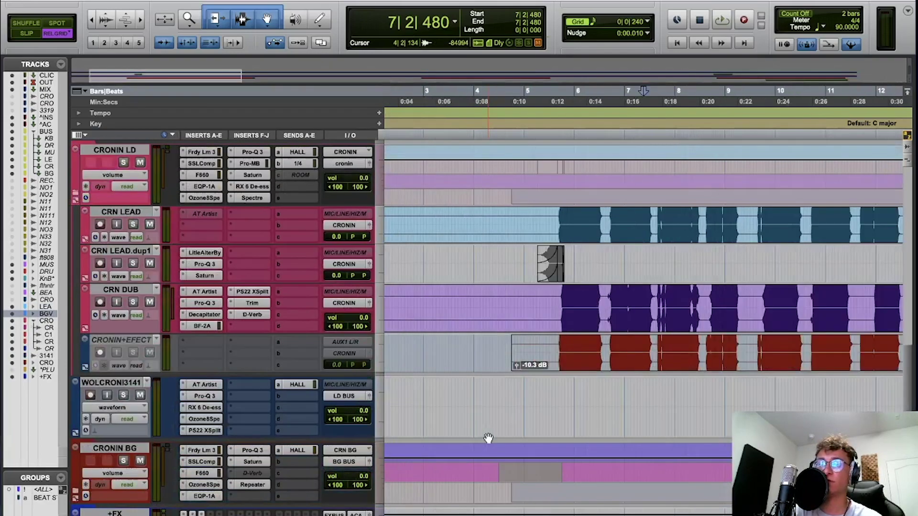
pyautogui.hscroll(3, 486, 438)
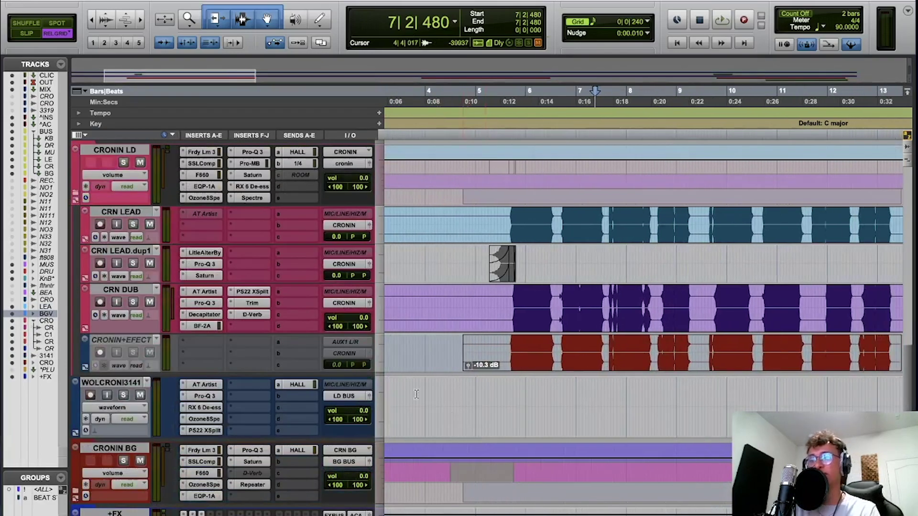
# Place the playback cursor at the start of the first CRN LEAD phrase, at 5|3|720
pyautogui.click(514, 228)
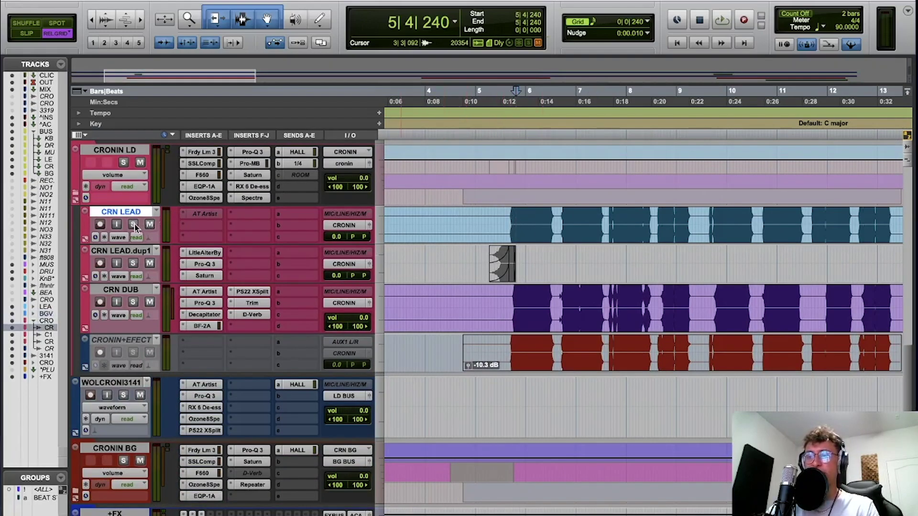
pyautogui.press('t')
pyautogui.click(634, 221)
pyautogui.click(631, 221)
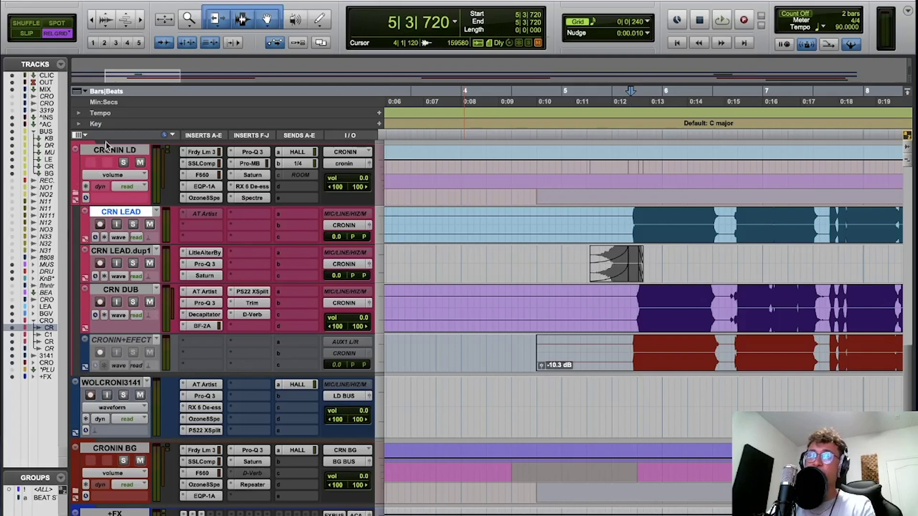
# Solo the CRN DUB track and play its first phrase
pyautogui.click(133, 302)
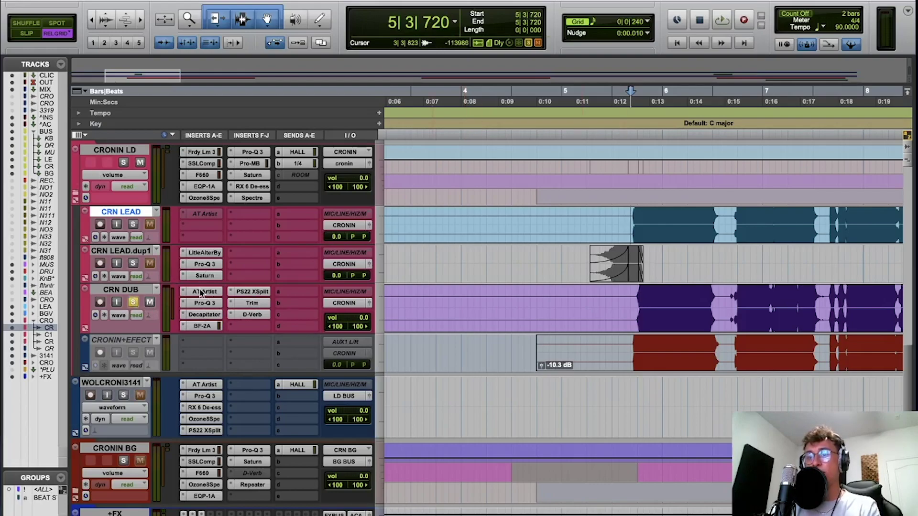
pyautogui.press('space')
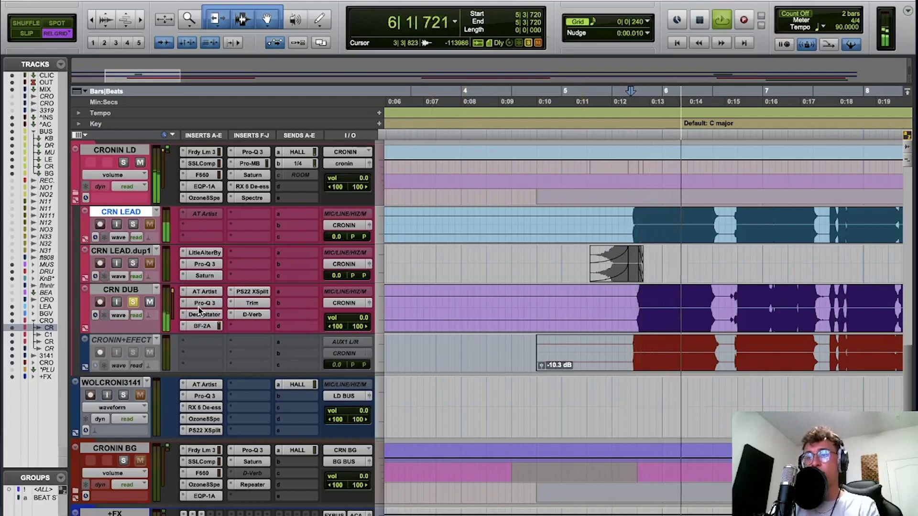
pyautogui.press('space')
# Review the Pro-Q 3, Decapitator and BF-2A insert settings on the CRN DUB track
pyautogui.click(203, 303)
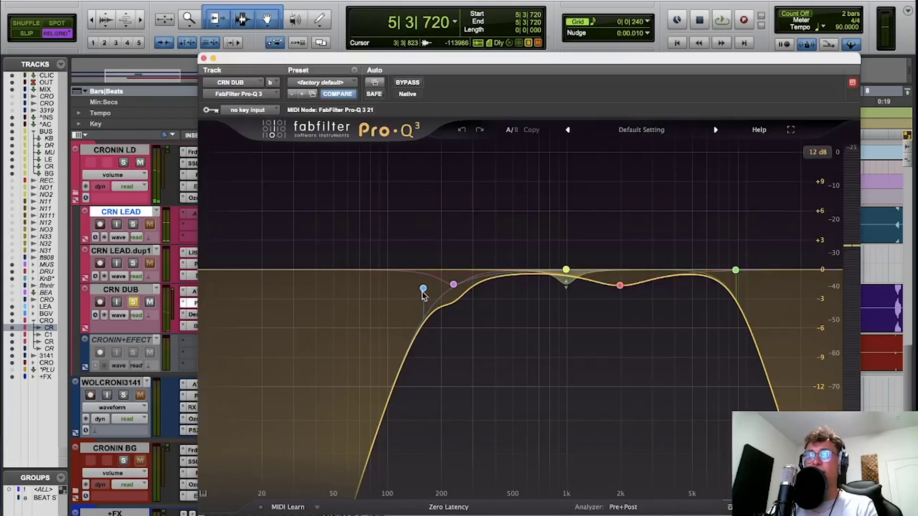
pyautogui.moveTo(423, 295)
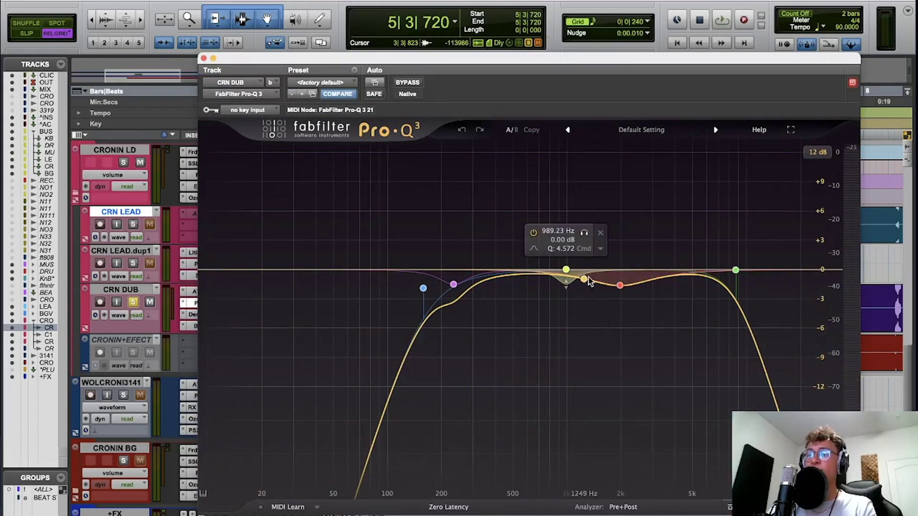
pyautogui.click(204, 57)
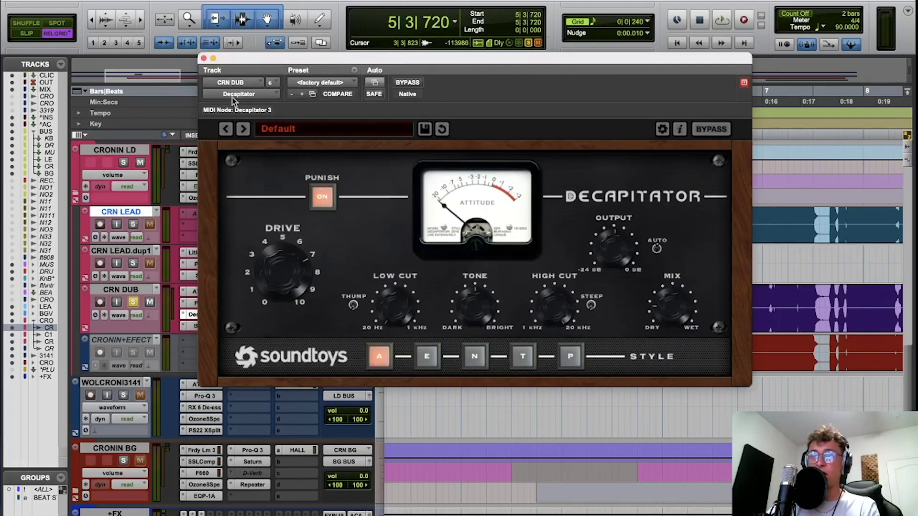
pyautogui.click(203, 61)
pyautogui.click(212, 326)
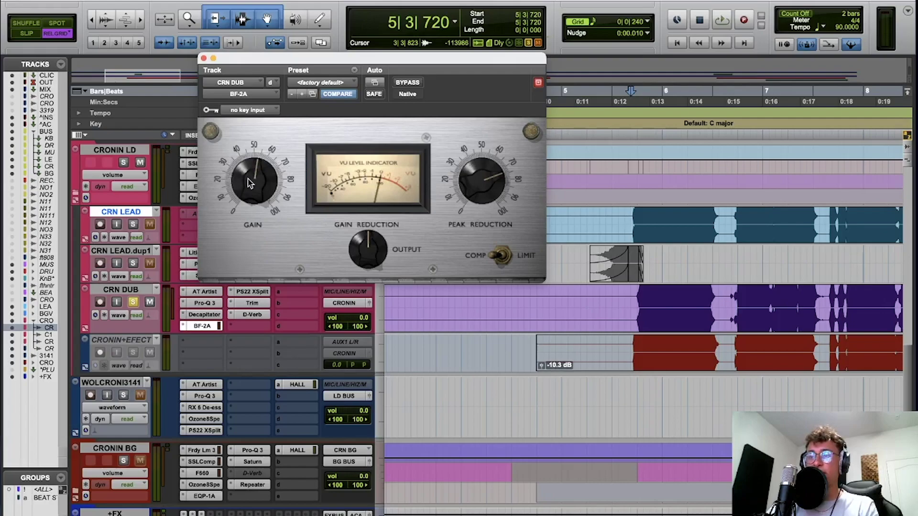
pyautogui.click(204, 59)
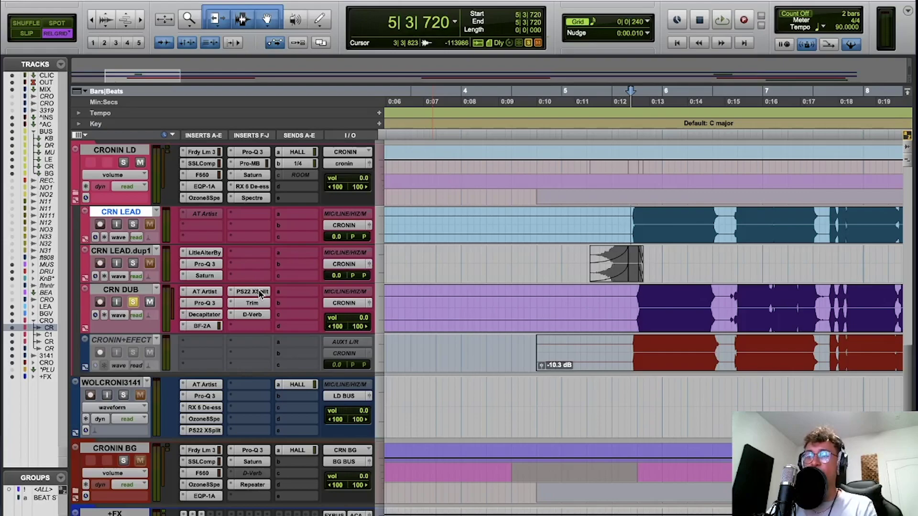
# Review the PS22 XSplit, Trim and D-Verb inserts on CRN DUB and take the track out of solo
pyautogui.click(260, 293)
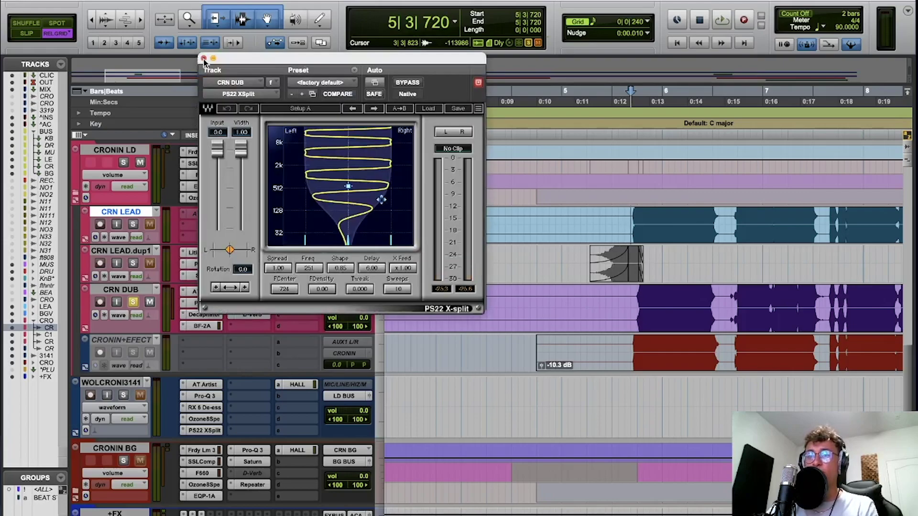
pyautogui.click(204, 59)
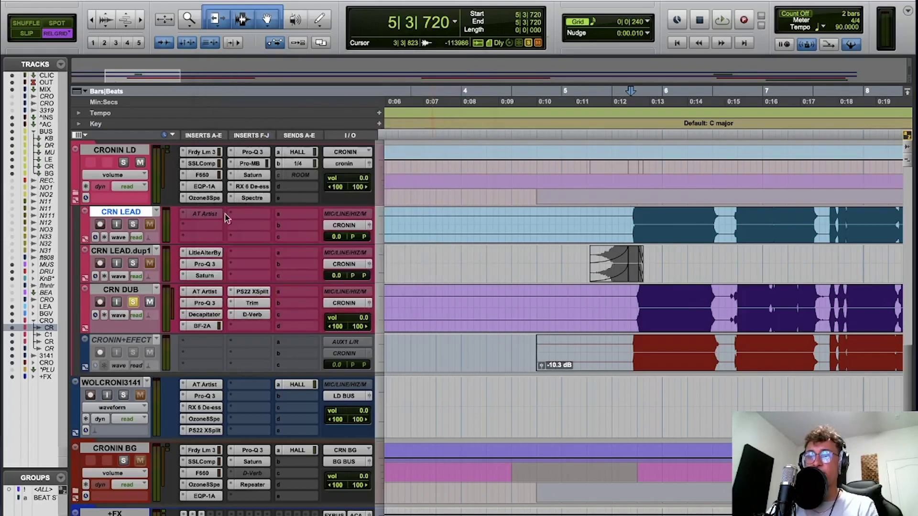
pyautogui.click(253, 303)
pyautogui.click(203, 58)
pyautogui.click(250, 315)
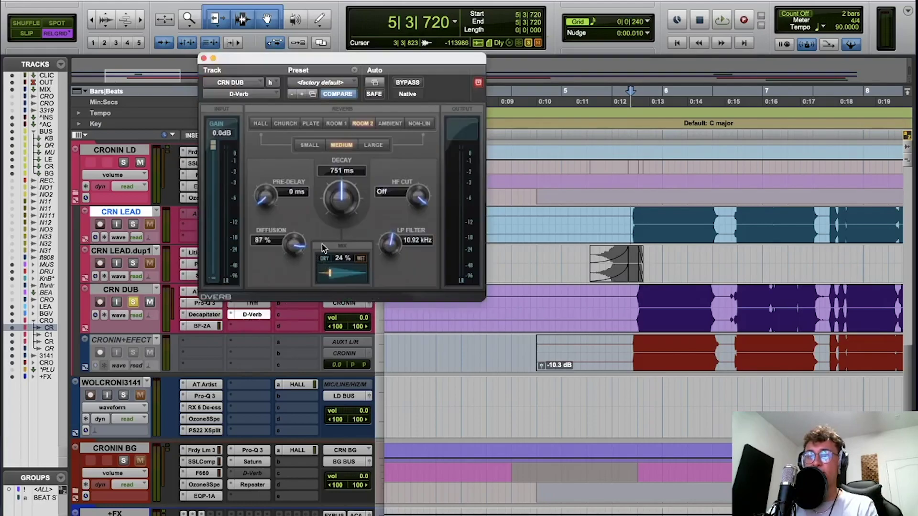
pyautogui.click(203, 58)
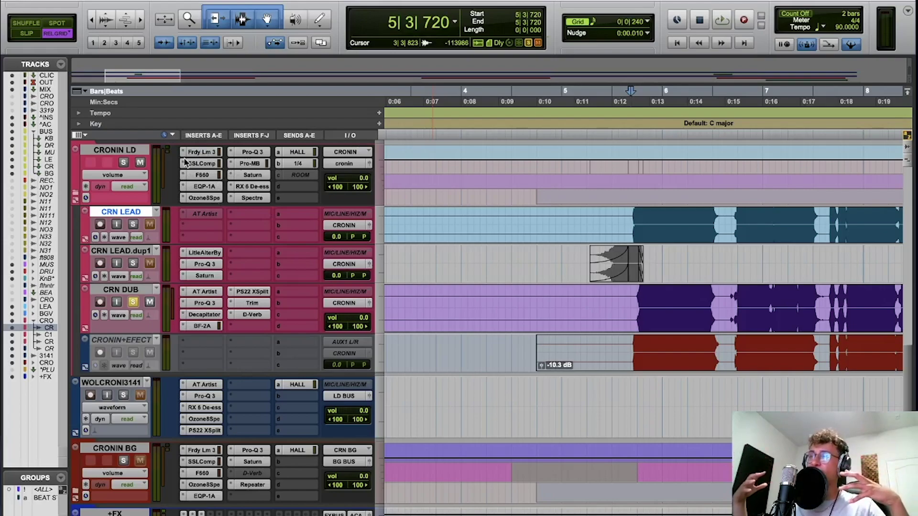
pyautogui.click(132, 302)
# Open the Faraday Limiter on CRONIN LD and play the vocal through the full insert chain
pyautogui.click(206, 152)
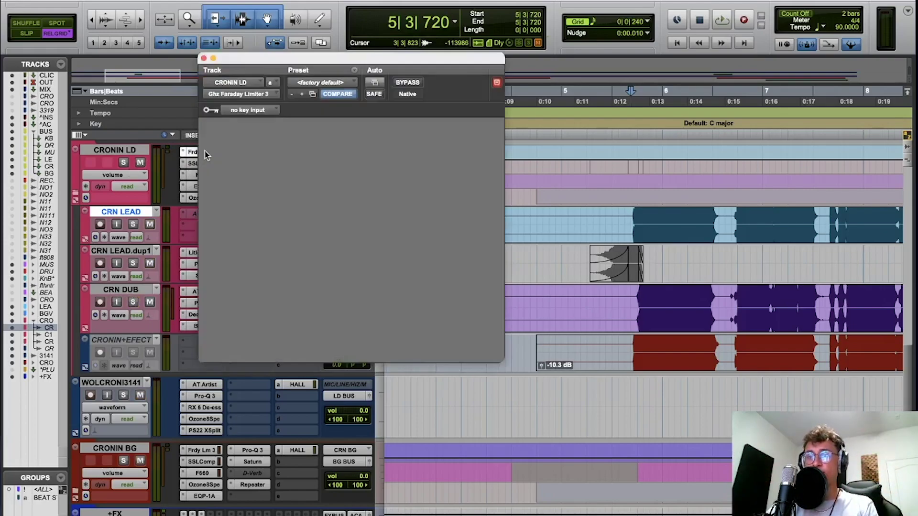
pyautogui.moveTo(270, 73); pyautogui.dragTo(388, 94)
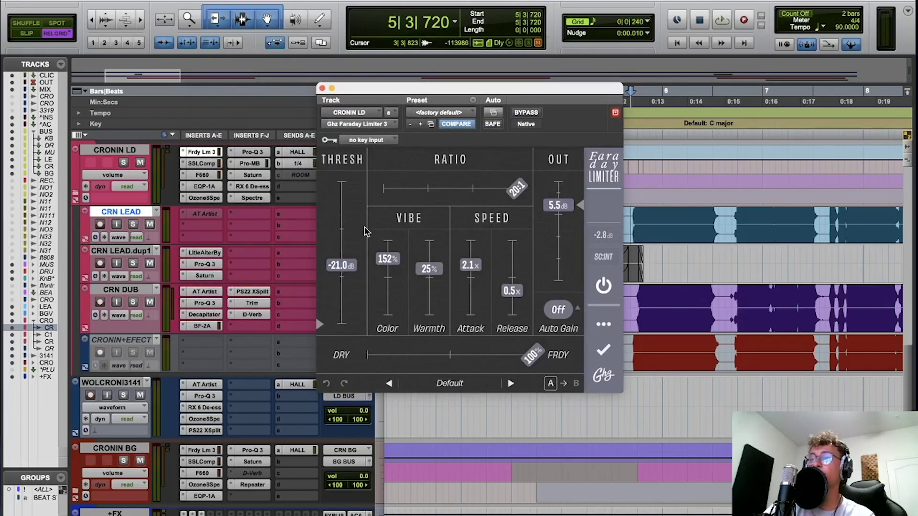
pyautogui.press('space')
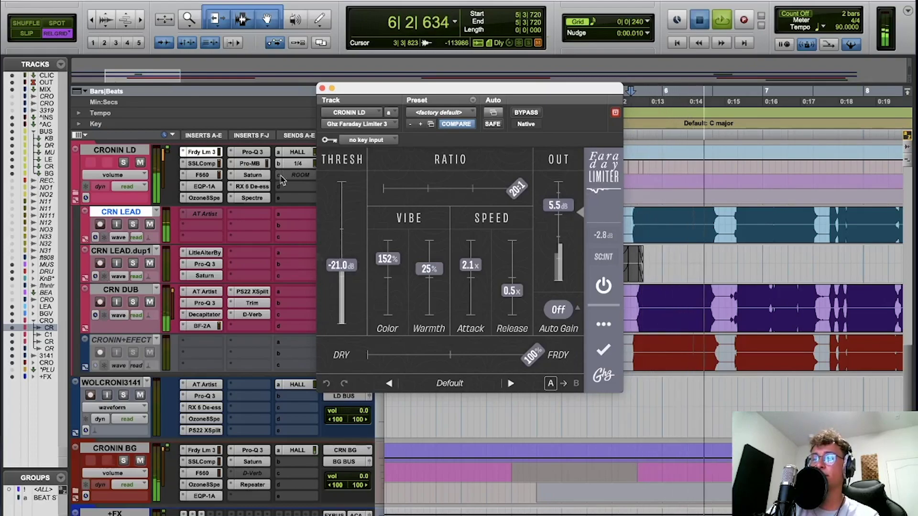
pyautogui.press('space')
# Bypass every CRONIN LD insert except the Faraday Limiter and audition the vocal
pyautogui.moveTo(252, 197)
pyautogui.mouseDown()
pyautogui.moveTo(253, 170)
pyautogui.moveTo(227, 165)
pyautogui.moveTo(208, 199)
pyautogui.mouseUp()
pyautogui.press('space')
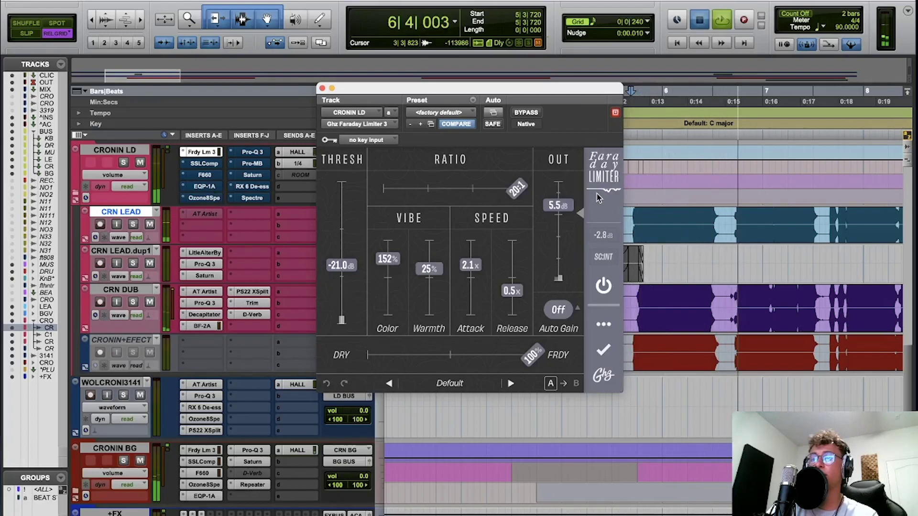
pyautogui.press('space')
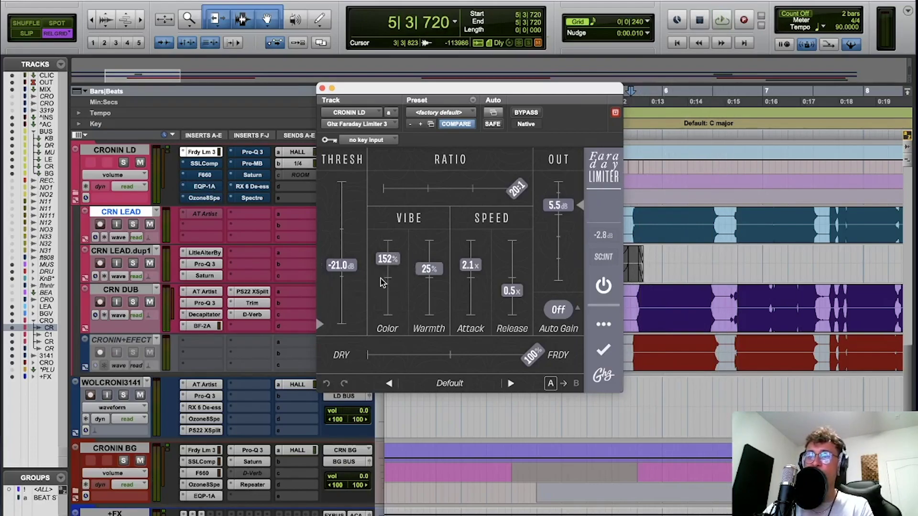
pyautogui.click(323, 88)
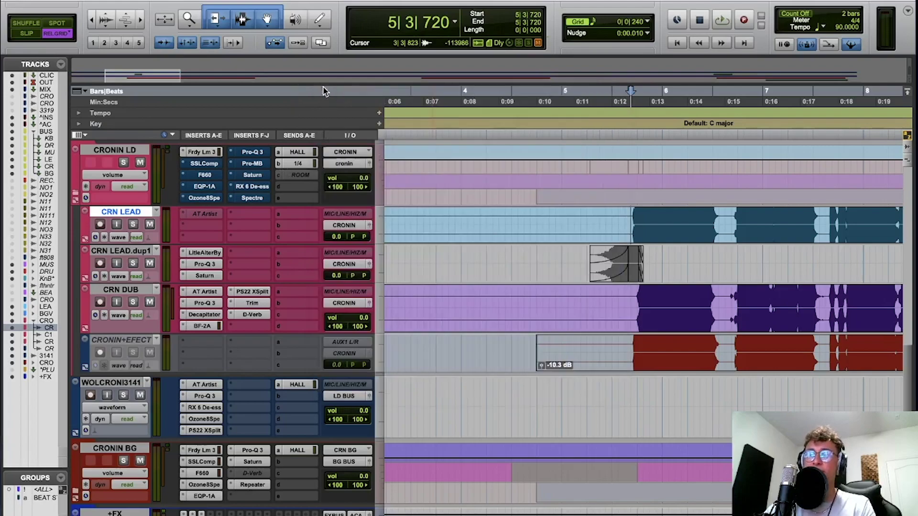
# Re-enable the SSLComp insert on CRONIN LD and audition the vocal with its compressor window open
pyautogui.click(204, 163)
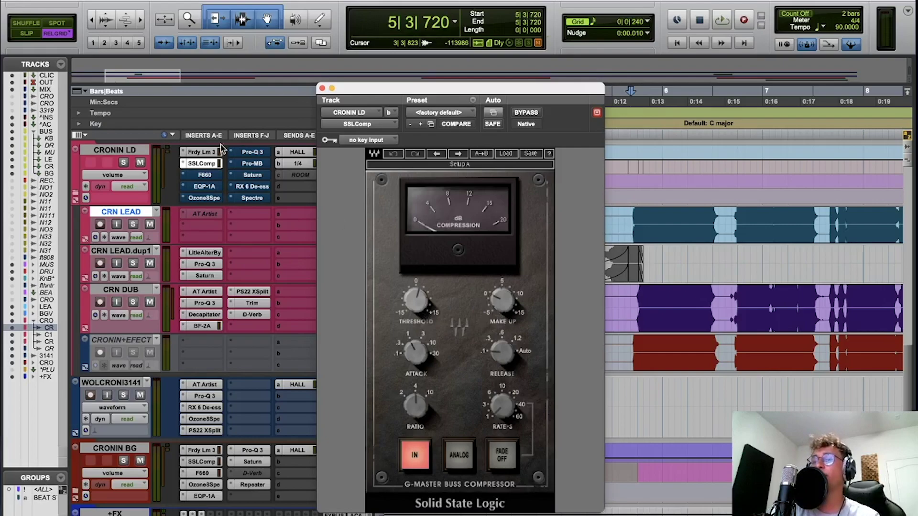
pyautogui.press('space')
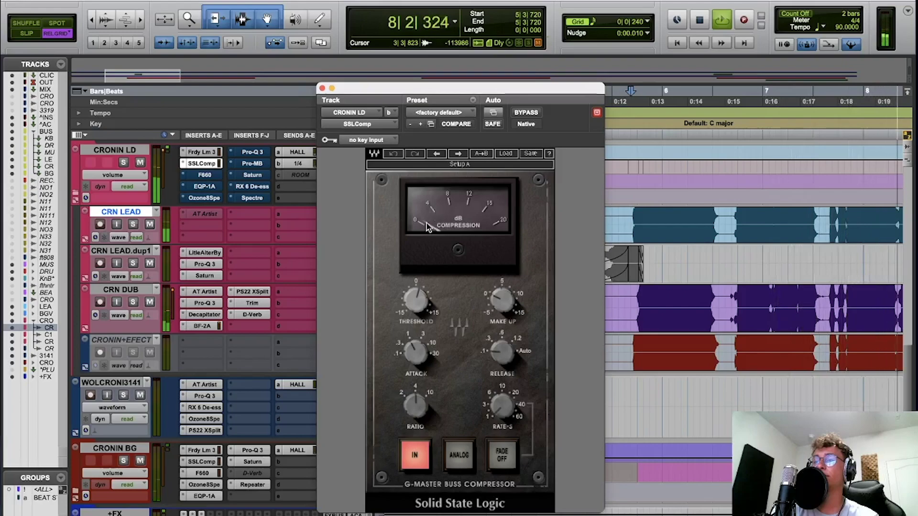
pyautogui.press('space')
pyautogui.click(322, 88)
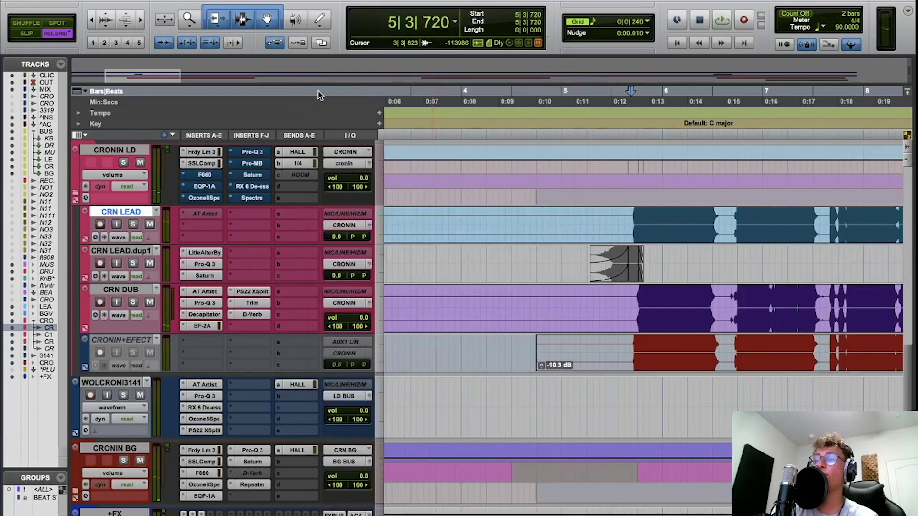
# Re-enable and audition the F660 insert on CRONIN LD, and mute the track's HALL and 1/4 sends
pyautogui.click(203, 175)
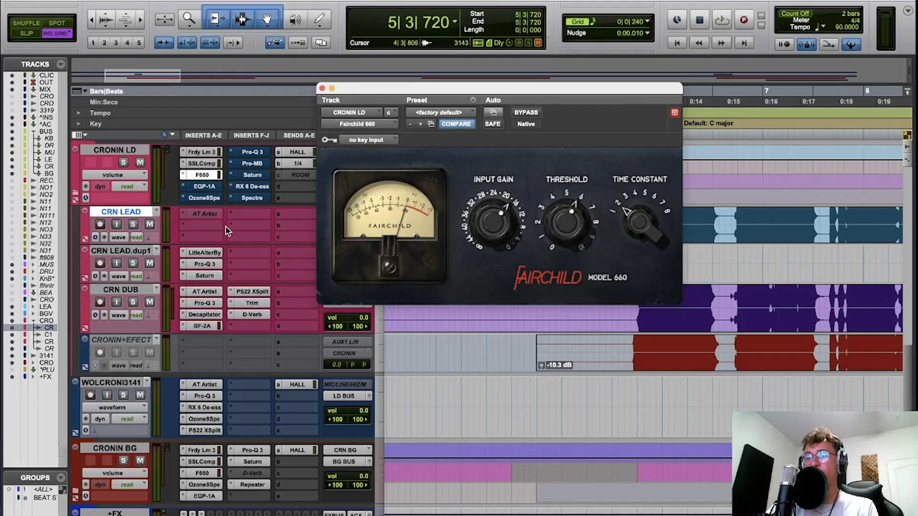
pyautogui.press('space')
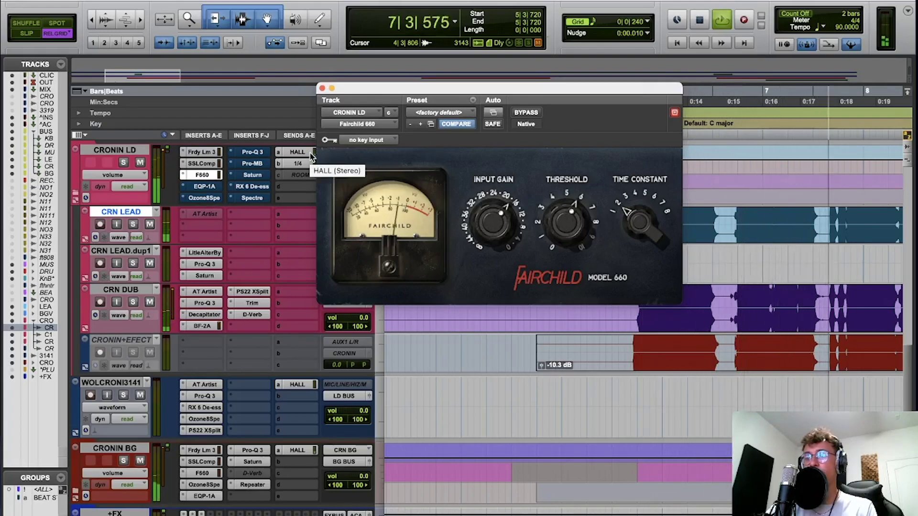
pyautogui.press('space')
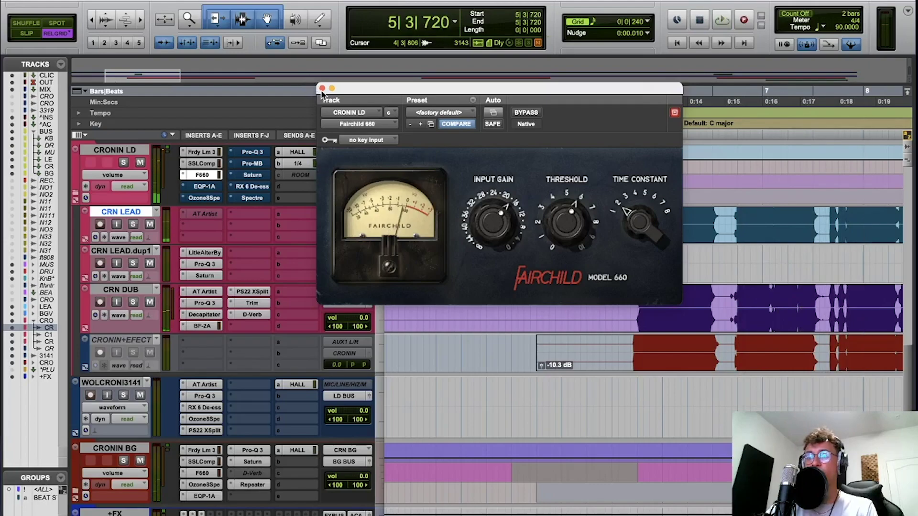
pyautogui.click(322, 89)
pyautogui.keyDown('super'); pyautogui.click(301, 152); pyautogui.keyUp('super')
pyautogui.keyDown('super'); pyautogui.click(297, 165); pyautogui.keyUp('super')
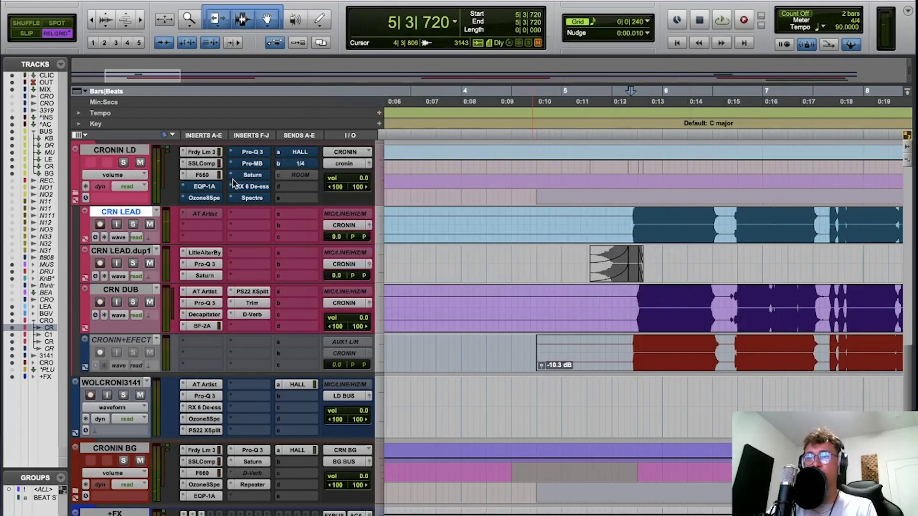
# Re-enable the EQP-1A insert on CRONIN LD and review its equalizer settings
pyautogui.click(203, 187)
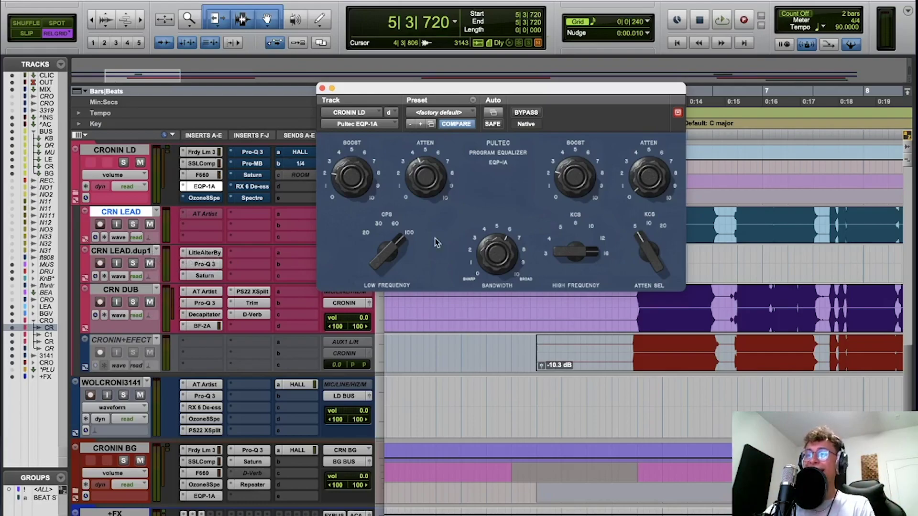
pyautogui.moveTo(376, 94); pyautogui.dragTo(331, 97)
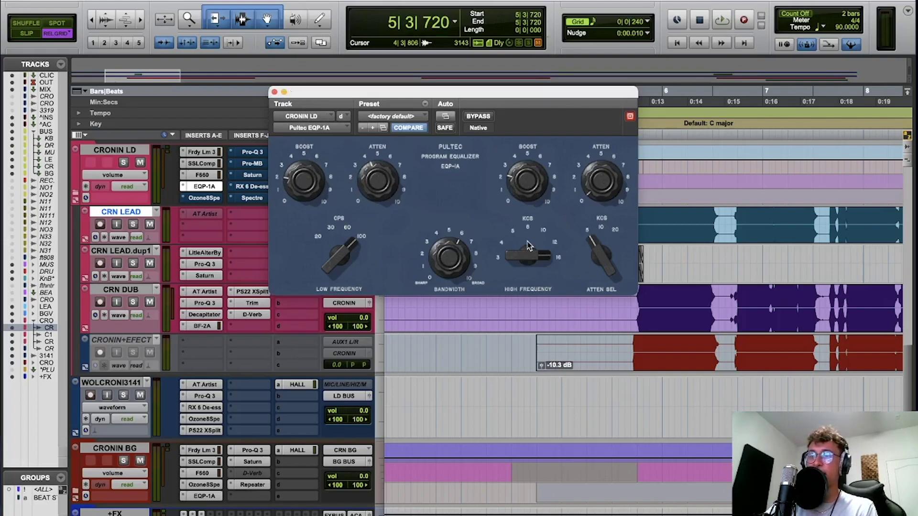
pyautogui.click(275, 92)
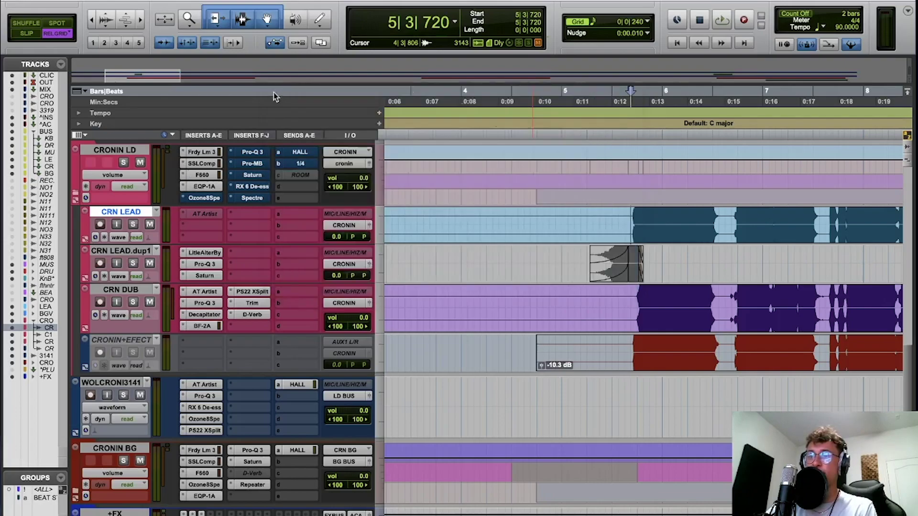
# Re-enable the Ozone 8 Spectral Shaper insert on CRONIN LD, audition its 2.01k–4.53k band in isolation, and mute the CRONIN BG track
pyautogui.click(204, 198)
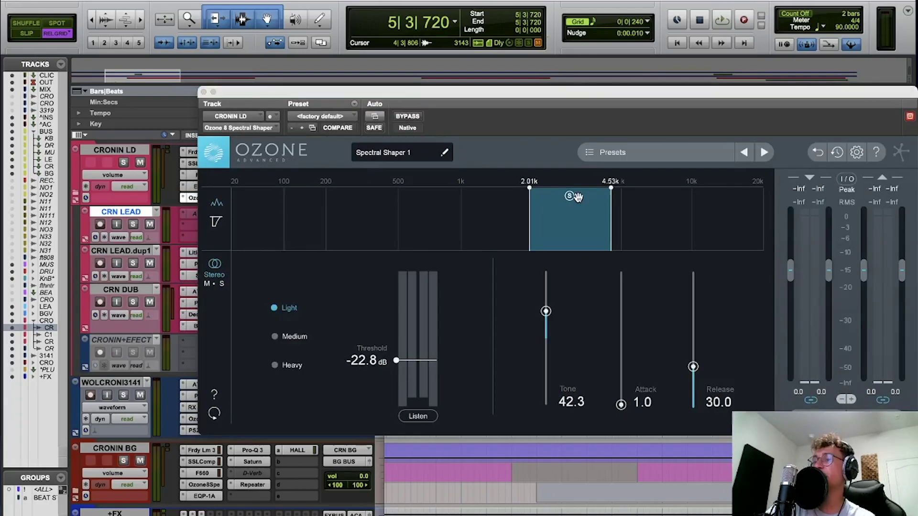
pyautogui.press('space')
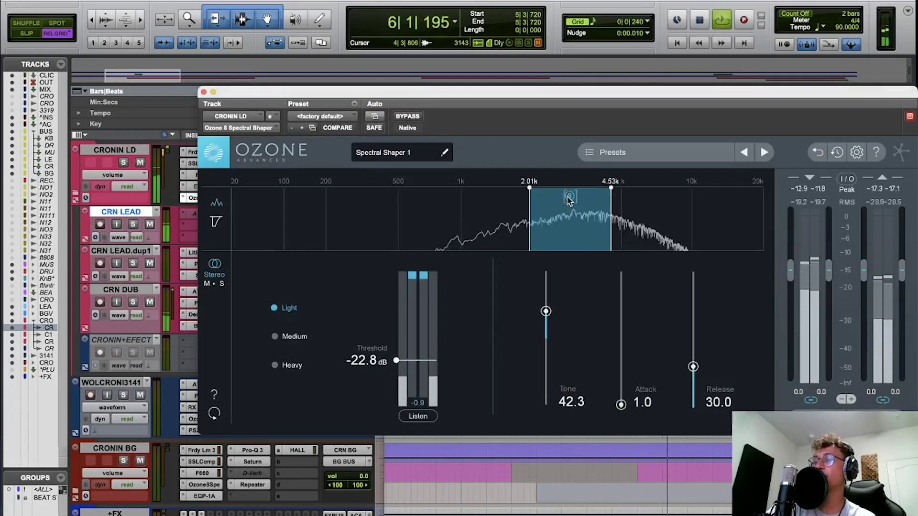
pyautogui.press('space')
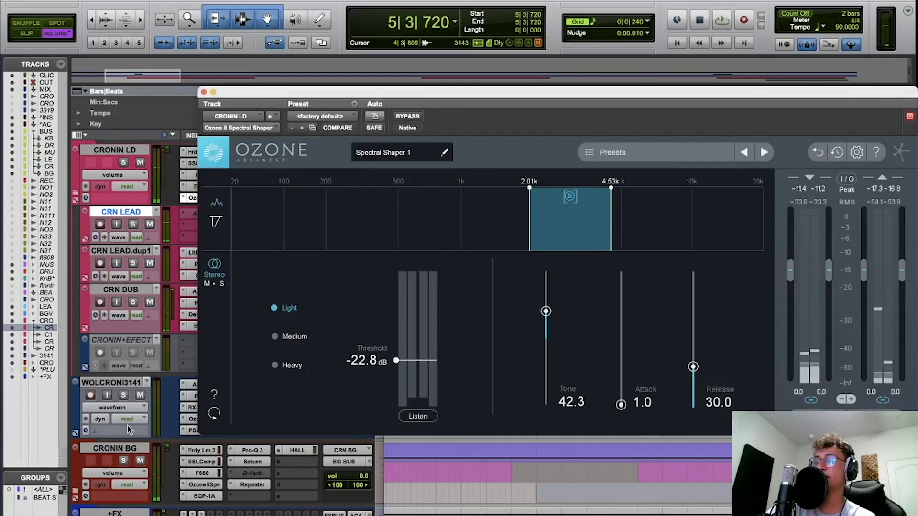
pyautogui.click(140, 461)
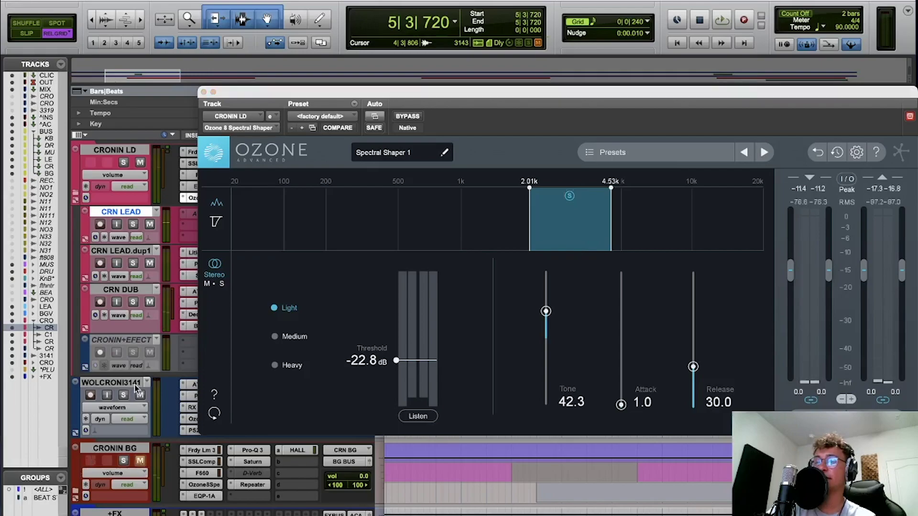
# Audition the full vocal through the Spectral Shaper with its band solo off, and close the plug-in window
pyautogui.click(547, 219)
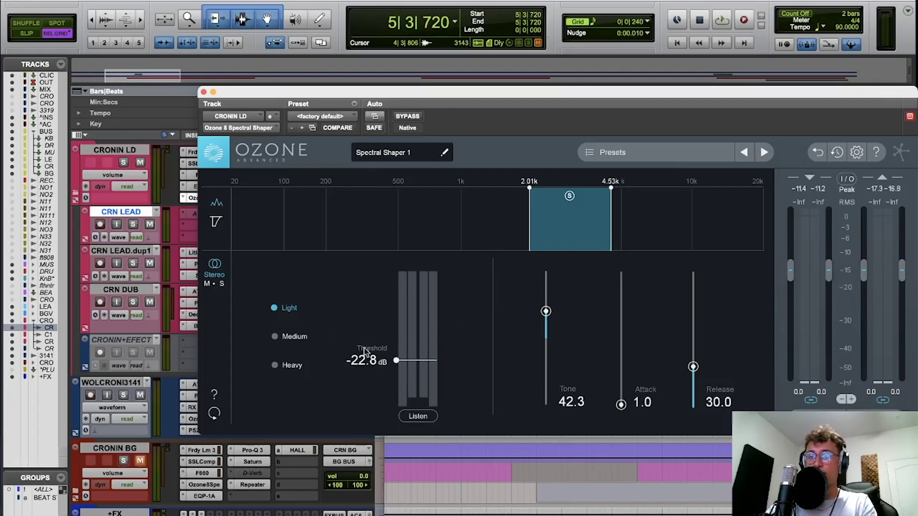
pyautogui.press('space')
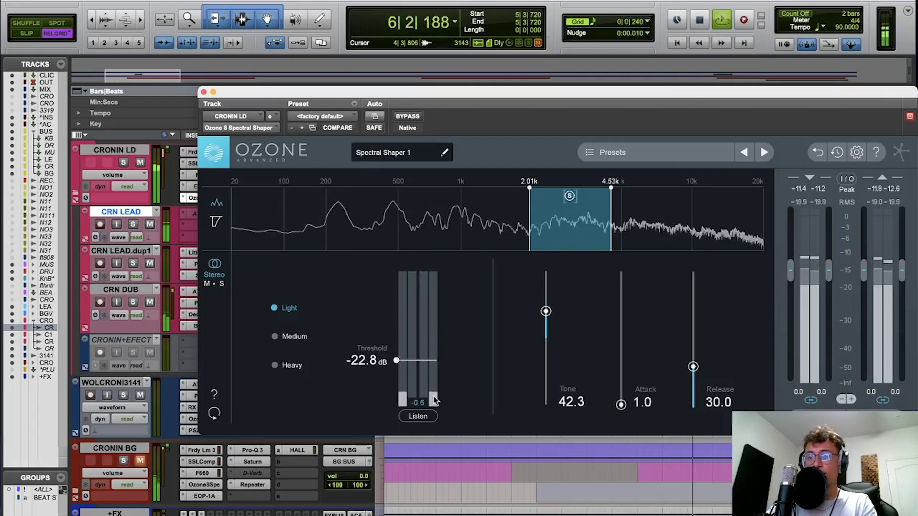
pyautogui.press('space')
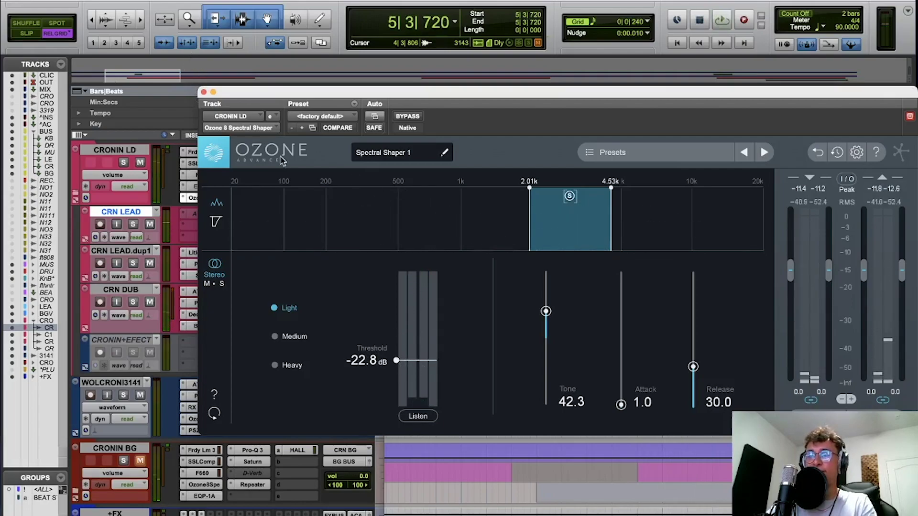
pyautogui.click(204, 92)
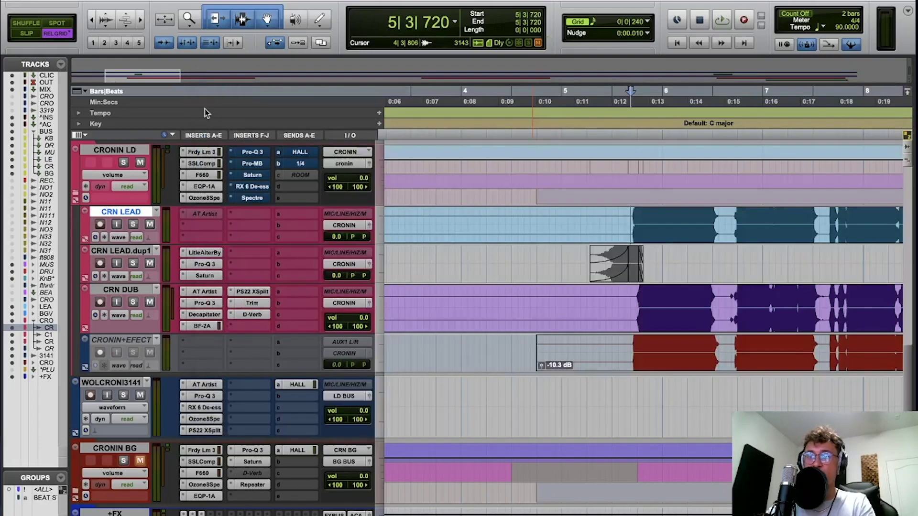
# Re-enable the first Pro-Q 3 insert on CRONIN LD and audition the vocal with its equalizer window open
pyautogui.keyDown('super'); pyautogui.click(253, 153); pyautogui.keyUp('super')
pyautogui.click(253, 153)
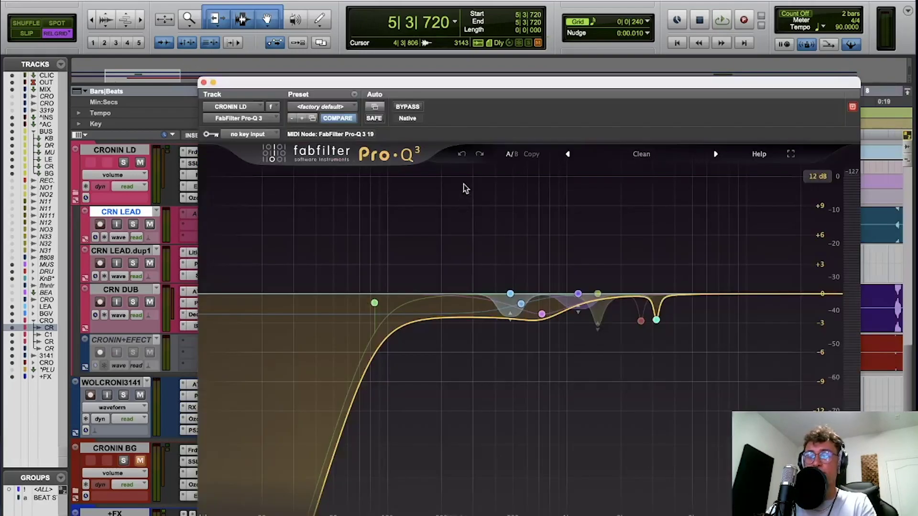
pyautogui.moveTo(462, 92); pyautogui.dragTo(433, 40)
pyautogui.moveTo(497, 259)
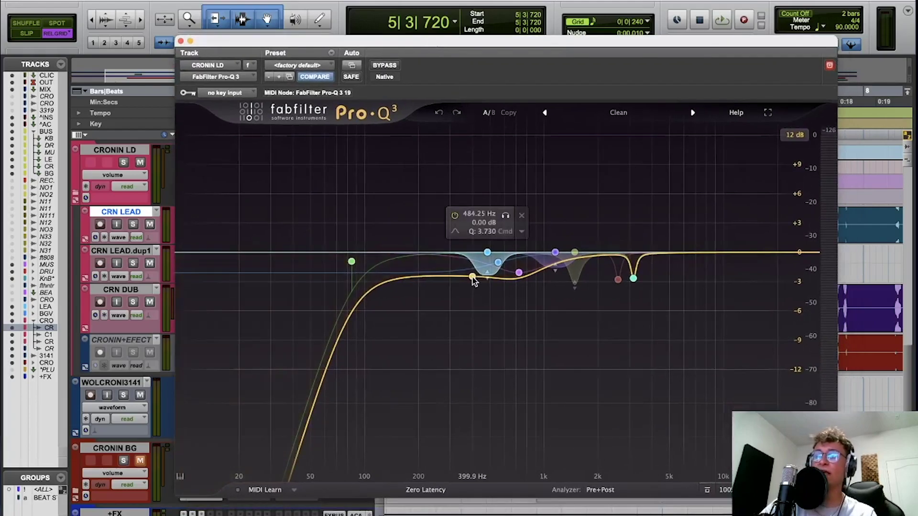
pyautogui.press('space')
pyautogui.press('space')
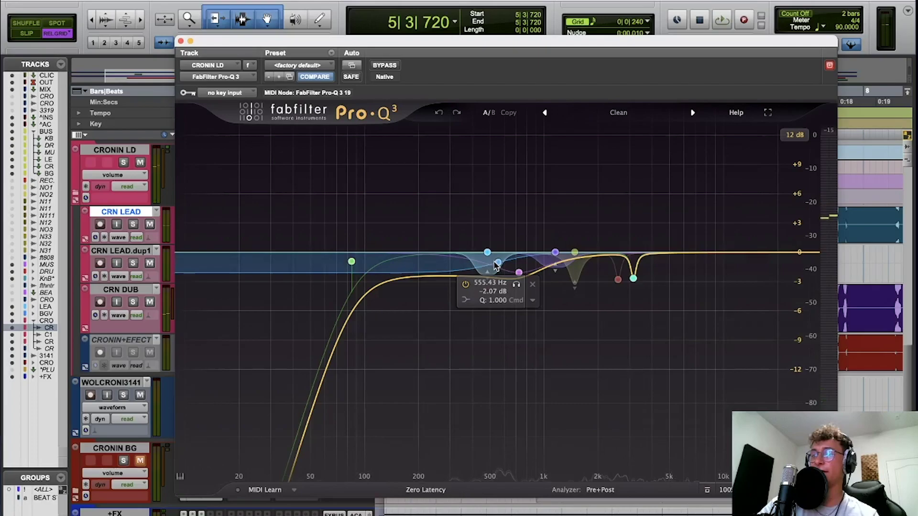
# Audition the 484.25 Hz dynamic band of the CRONIN LD Pro-Q 3 in isolation
pyautogui.moveTo(351, 261)
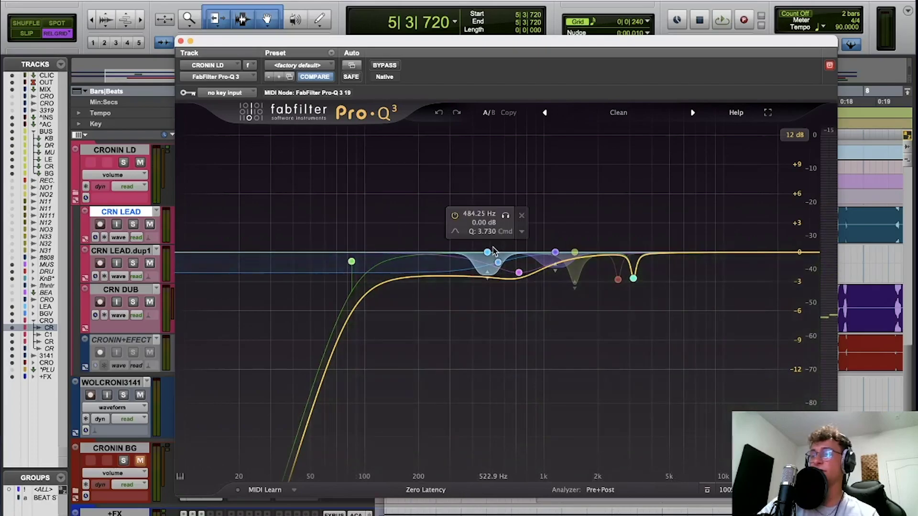
pyautogui.click(506, 216)
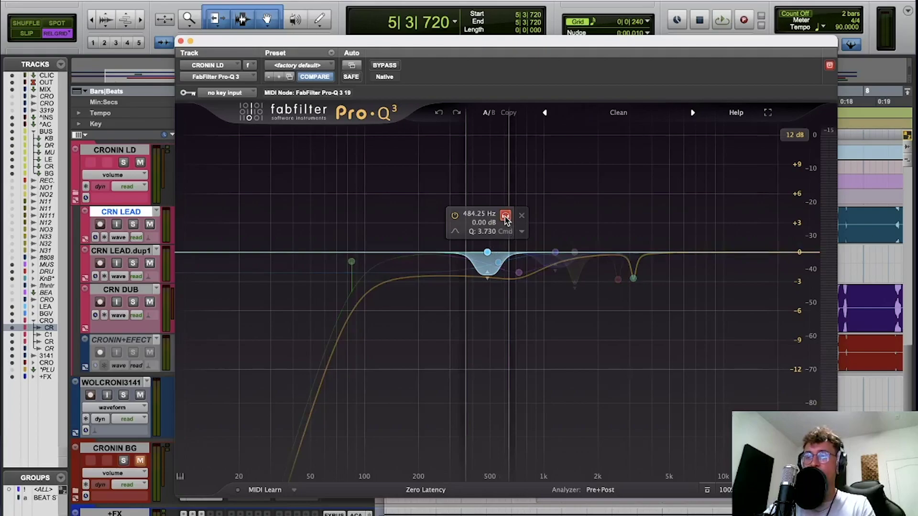
pyautogui.press('space')
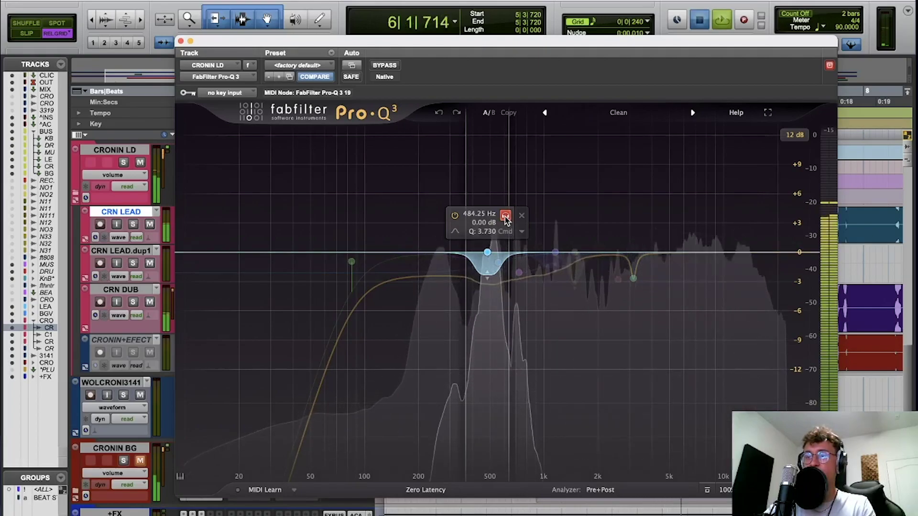
pyautogui.press('space')
pyautogui.click(506, 216)
# Audition the Pro-Q 3's 555.43 Hz low-shelf band and its 724.76 Hz bell band, each in isolation
pyautogui.click(498, 262)
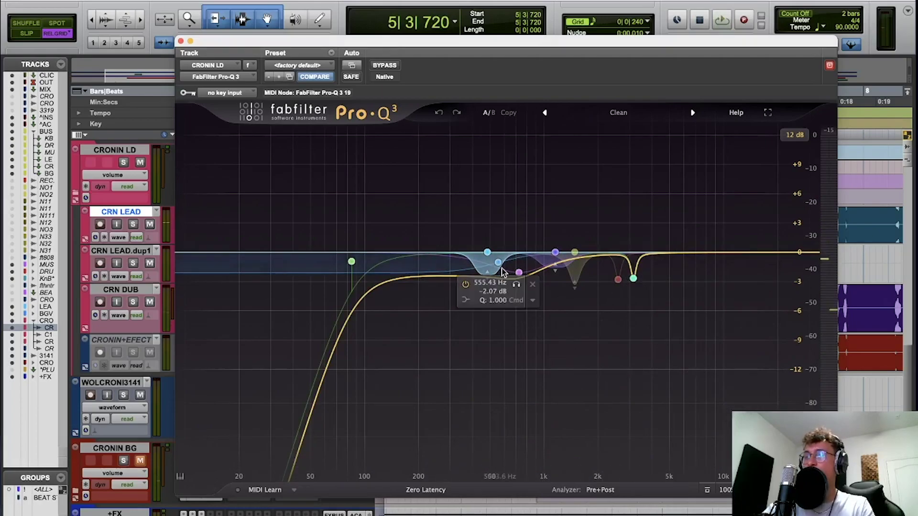
pyautogui.click(500, 261)
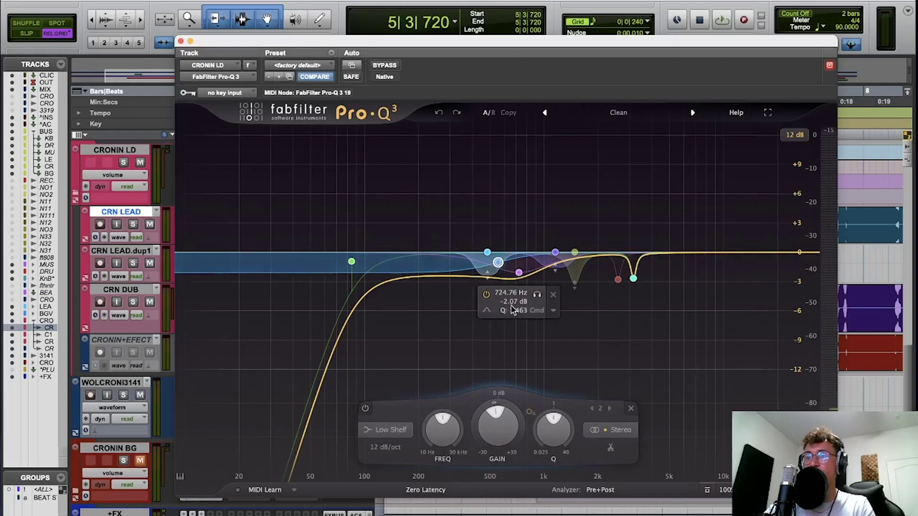
pyautogui.click(516, 284)
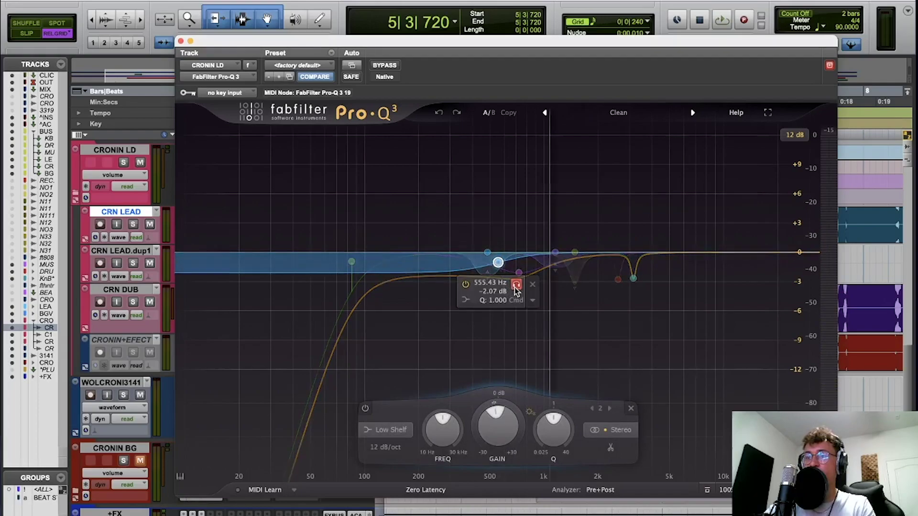
pyautogui.press('space')
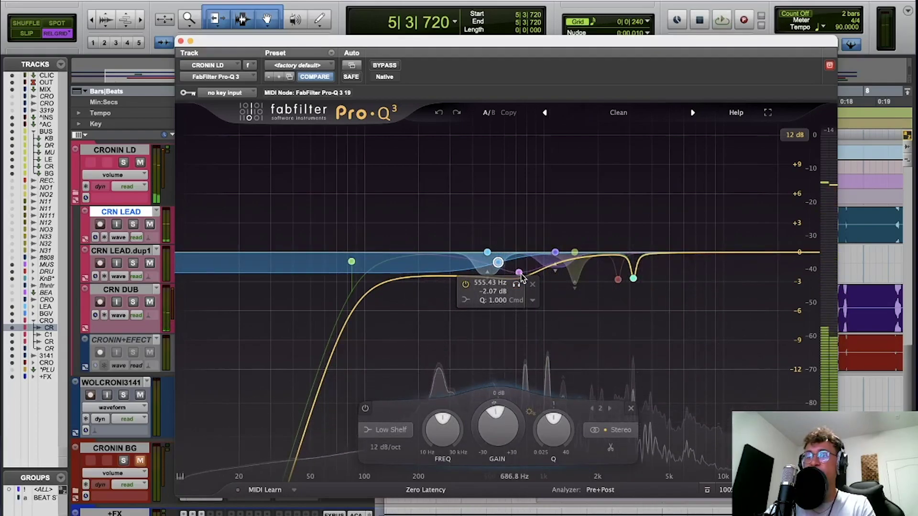
pyautogui.click(519, 273)
pyautogui.click(537, 294)
pyautogui.press('space')
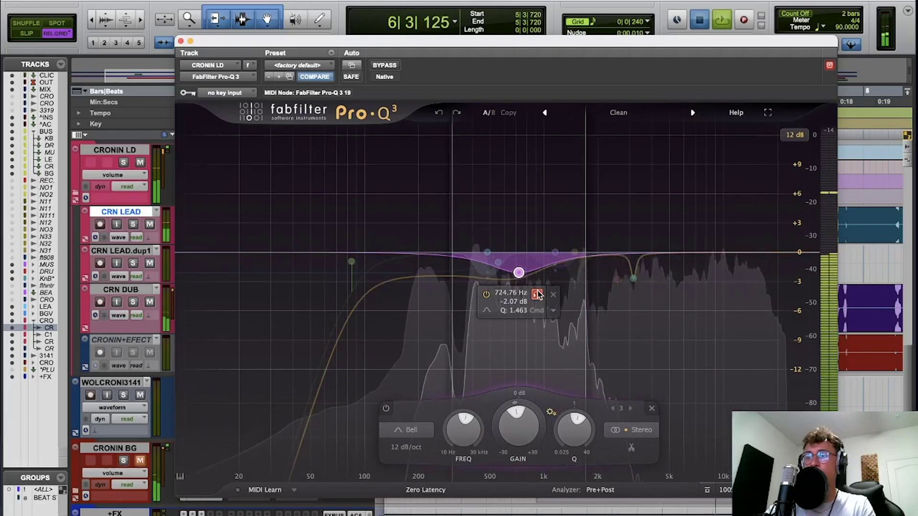
pyautogui.press('space')
# Audition the Pro-Q 3's 1154.8 Hz dynamic bell band in isolation and review its available filter slopes
pyautogui.click(555, 253)
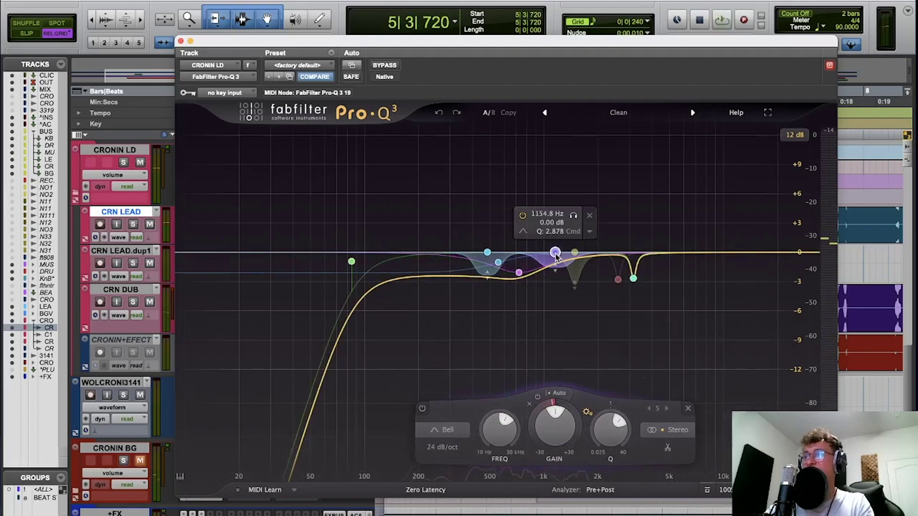
pyautogui.click(575, 217)
pyautogui.press('space')
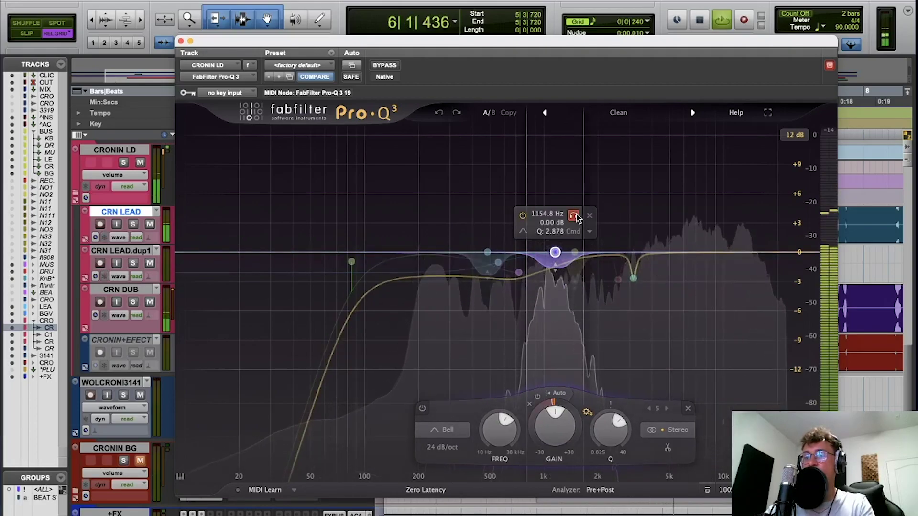
pyautogui.press('space')
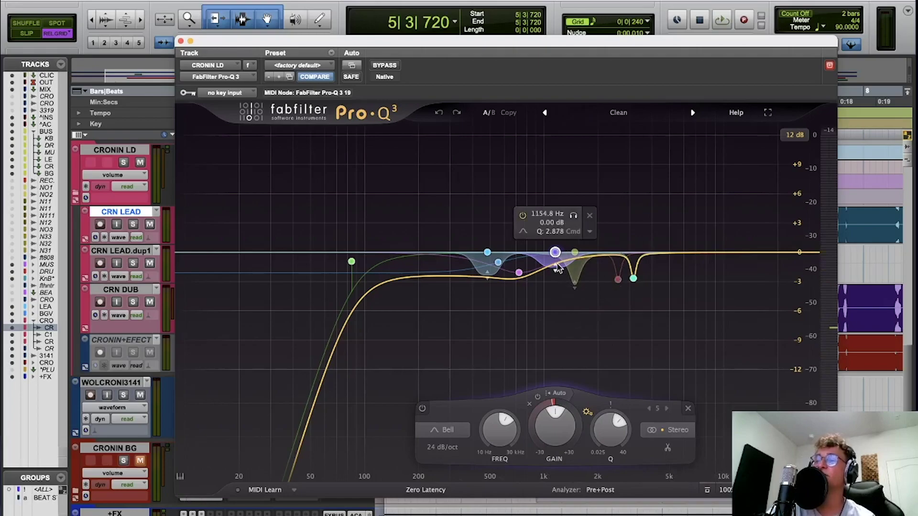
pyautogui.click(652, 302)
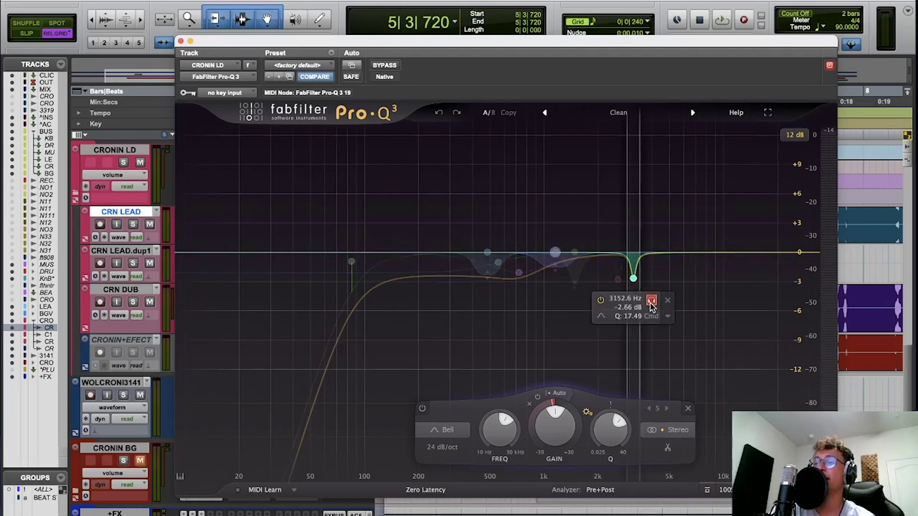
pyautogui.click(443, 448)
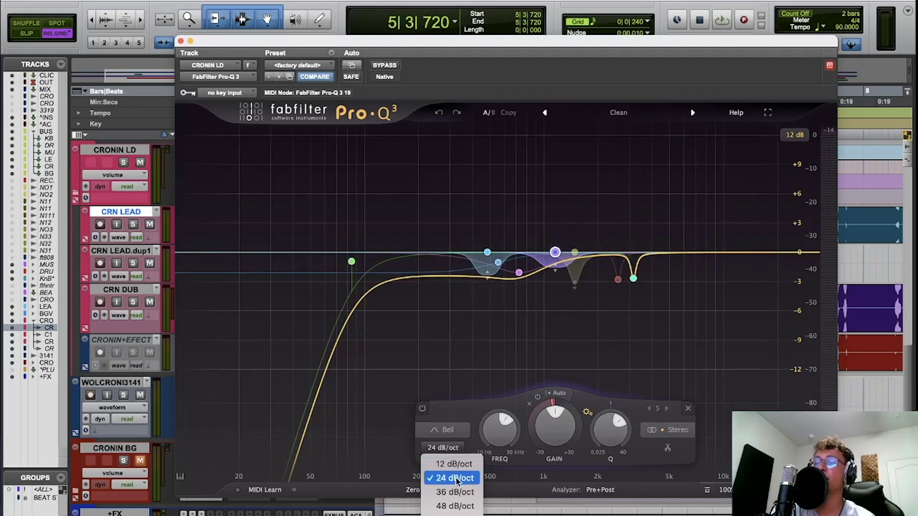
pyautogui.click(555, 224)
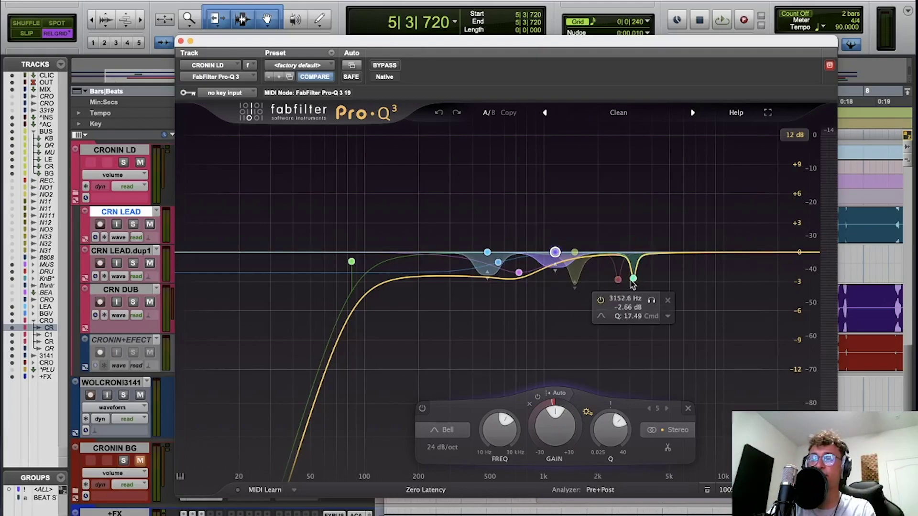
# Audition the narrow 3152.6 Hz cut in isolation, revisit the 1154.8 Hz band, and close the Pro-Q 3 window
pyautogui.click(652, 301)
pyautogui.press('space')
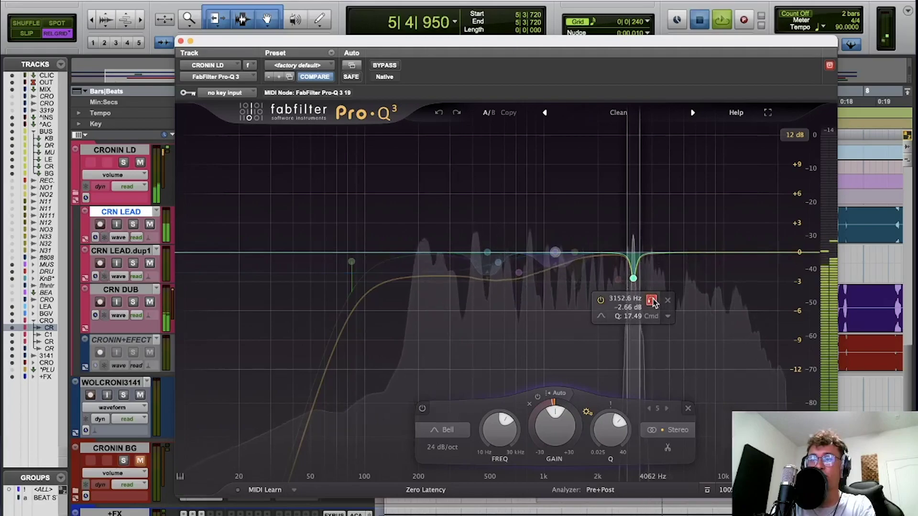
pyautogui.press('space')
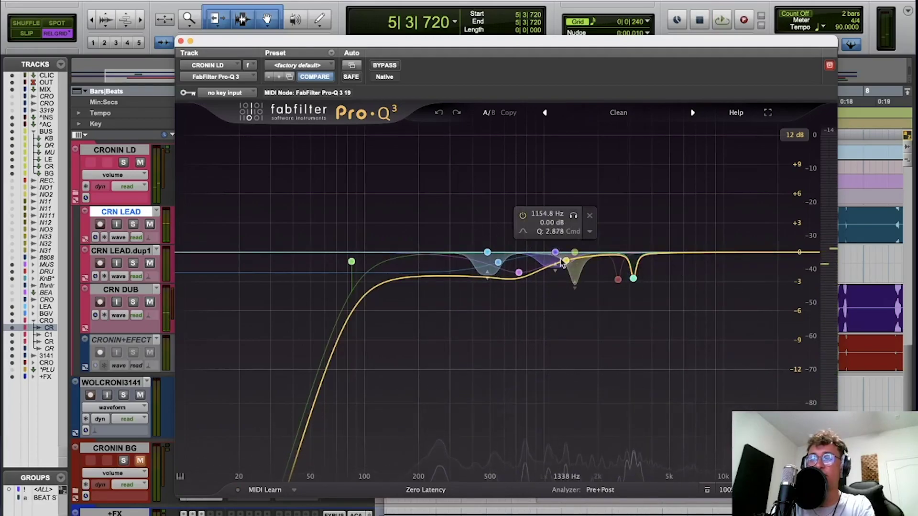
pyautogui.click(555, 252)
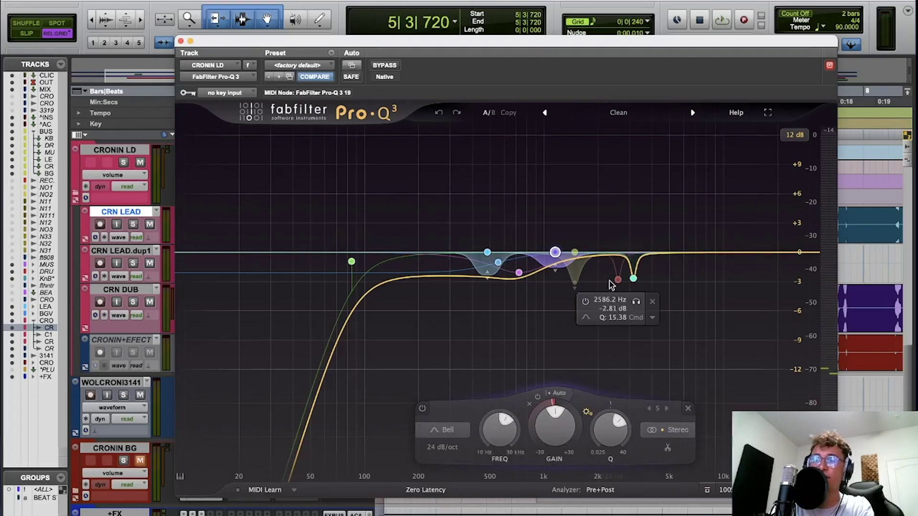
pyautogui.click(181, 41)
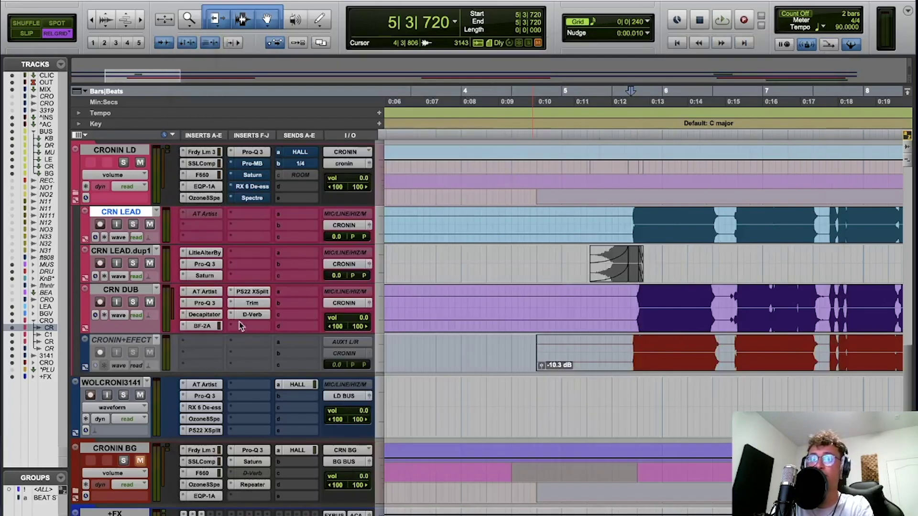
# Re-enable the Pro-MB insert on CRONIN LD, audition its low band in isolation, and review its compression settings
pyautogui.click(249, 163)
pyautogui.moveTo(189, 135)
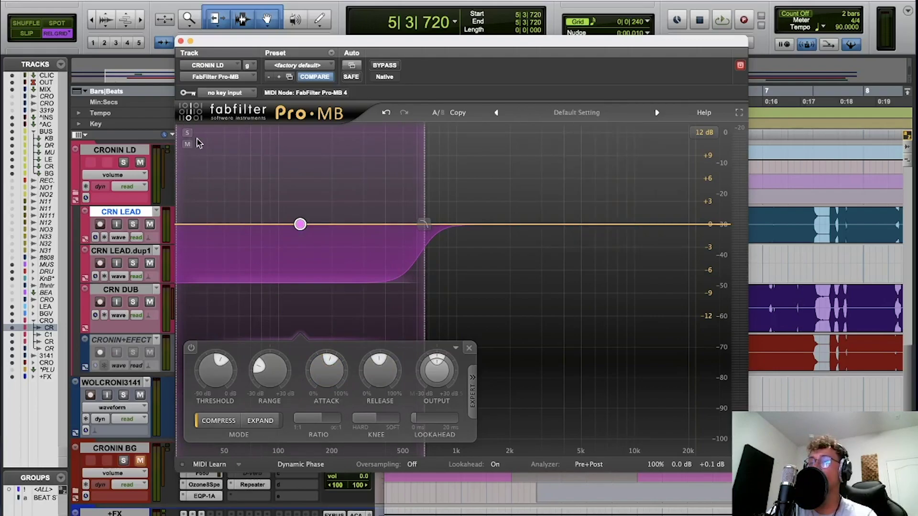
pyautogui.click(188, 133)
pyautogui.press('space')
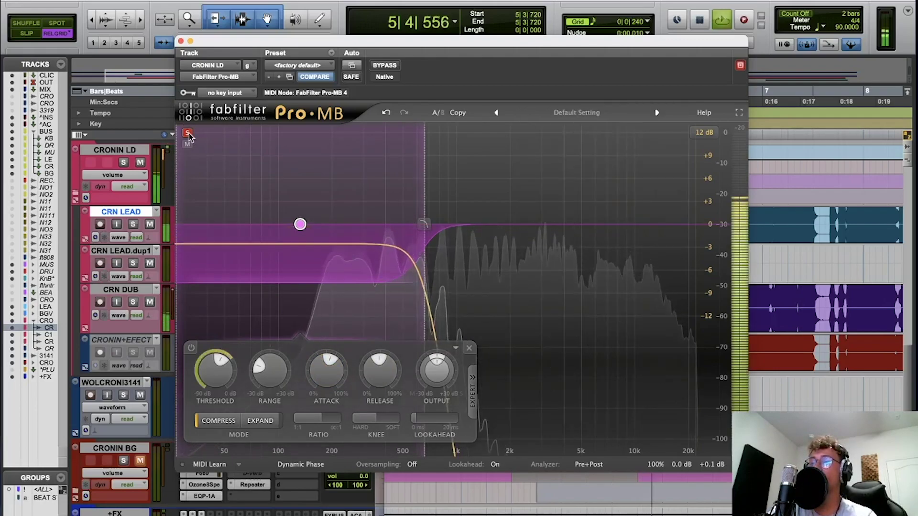
pyautogui.click(189, 134)
pyautogui.press('space')
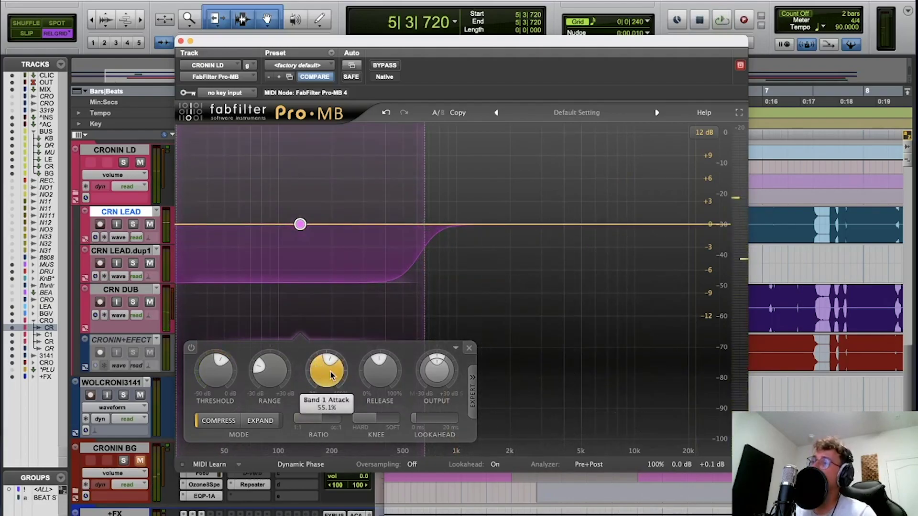
pyautogui.moveTo(330, 375)
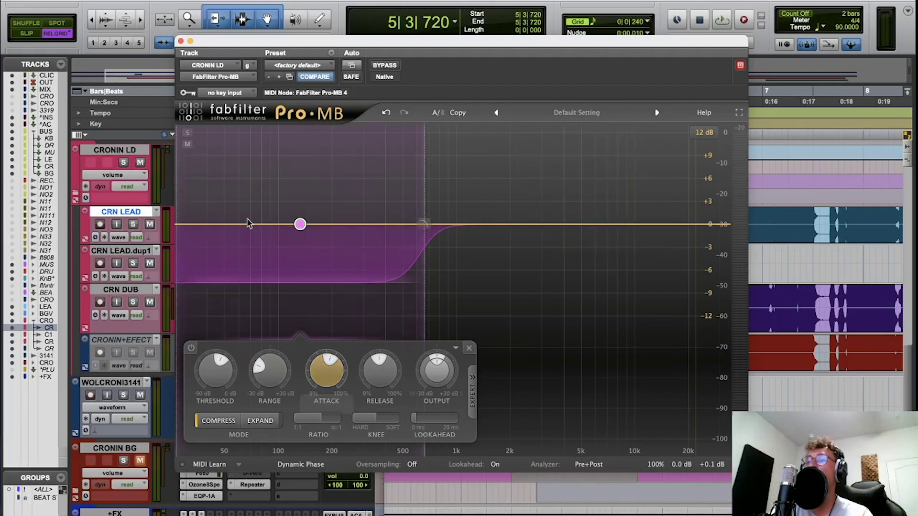
pyautogui.click(182, 42)
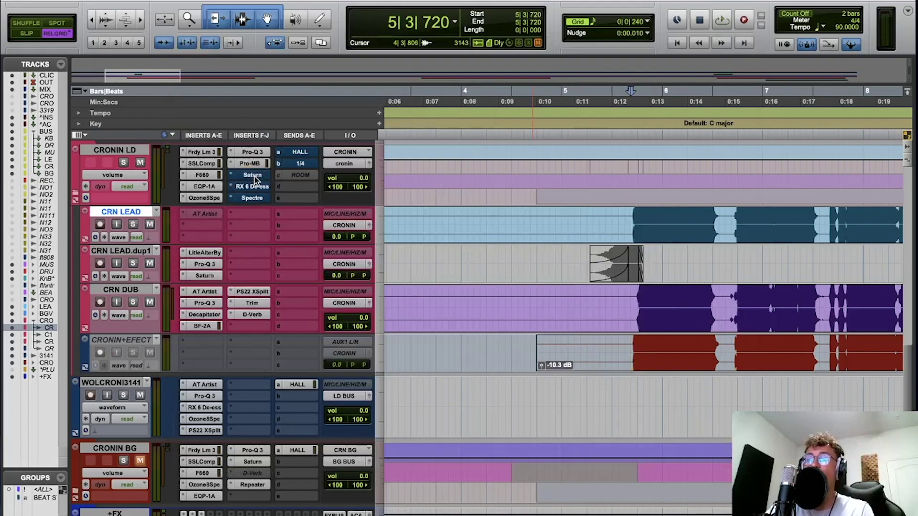
# Re-enable the Saturn, RX 6 De-ess and Spectre inserts on CRONIN LD and review each plug-in's settings
pyautogui.click(253, 177)
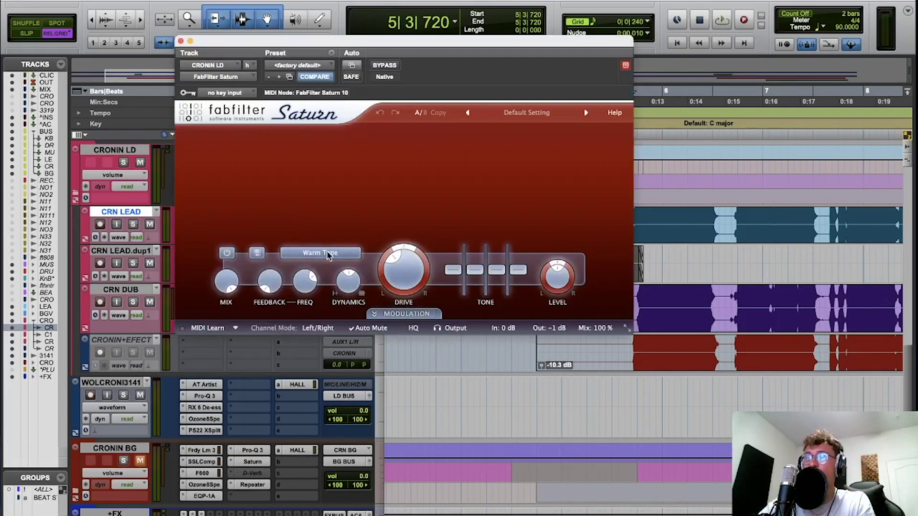
pyautogui.click(180, 42)
pyautogui.click(253, 184)
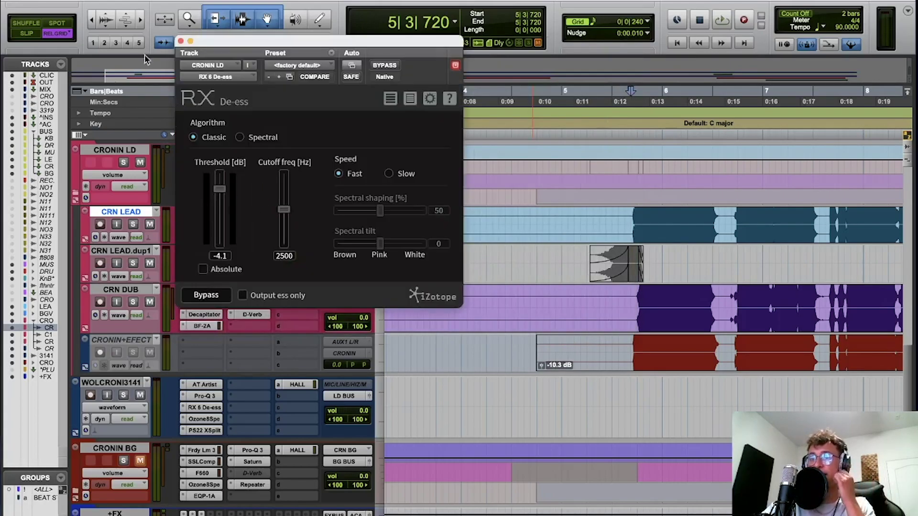
pyautogui.click(180, 41)
pyautogui.click(253, 199)
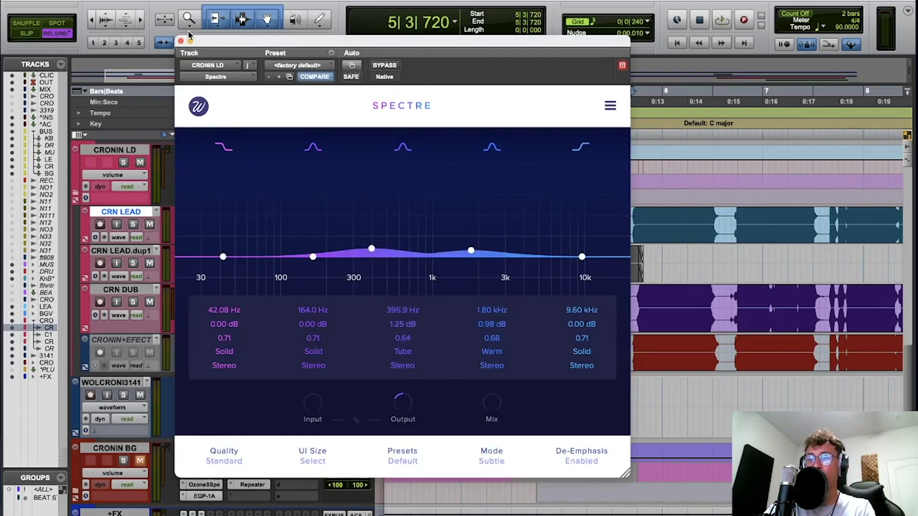
pyautogui.click(181, 41)
# Re-enable the HALL and 1/4 sends on CRONIN LD and collapse its folder
pyautogui.scroll(2, 191, 251)
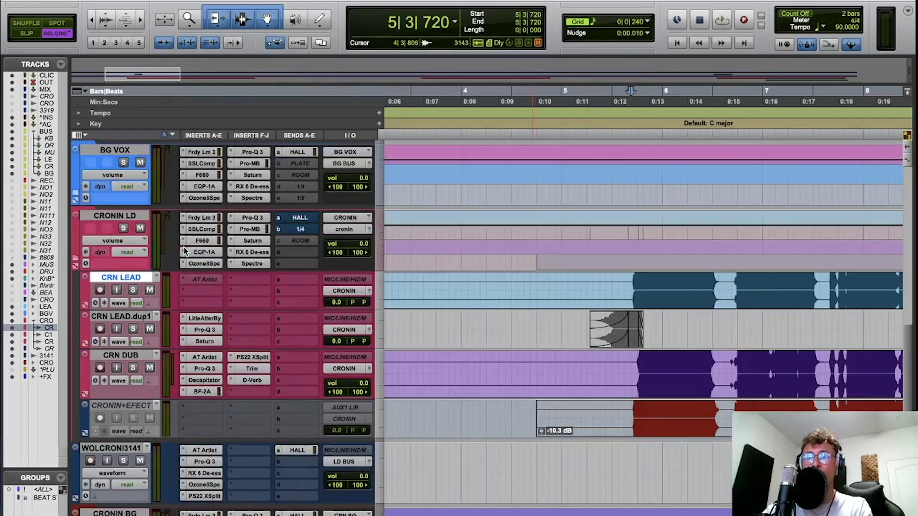
pyautogui.keyDown('super'); pyautogui.click(309, 284); pyautogui.keyUp('super')
pyautogui.keyDown('super'); pyautogui.click(305, 293); pyautogui.keyUp('super')
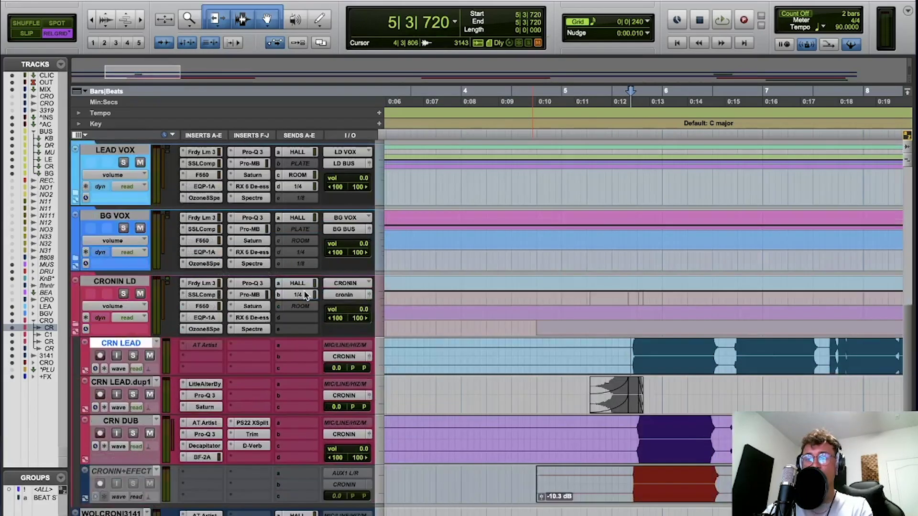
pyautogui.click(79, 326)
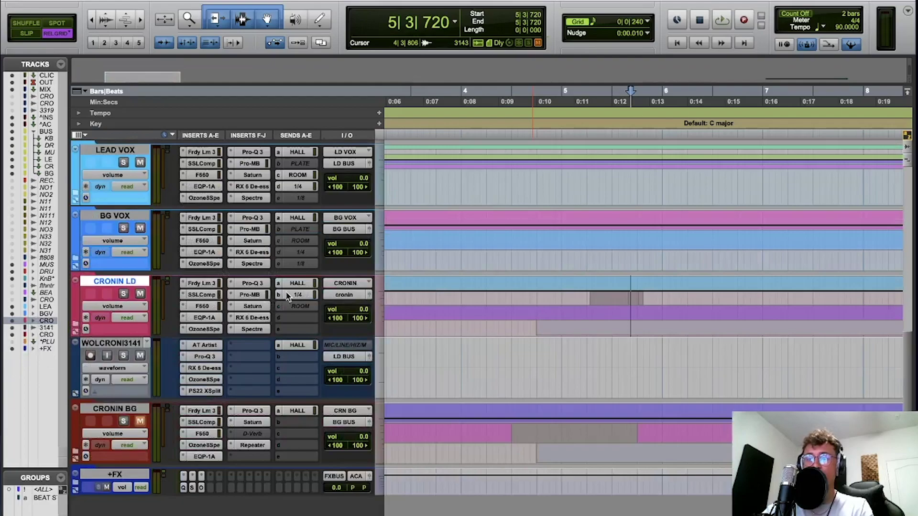
# Solo the LEAD VOX bus and play it from 6|1|720 and from 7|3|720
pyautogui.scroll(1, 111, 247)
pyautogui.scroll(1, 267, 288)
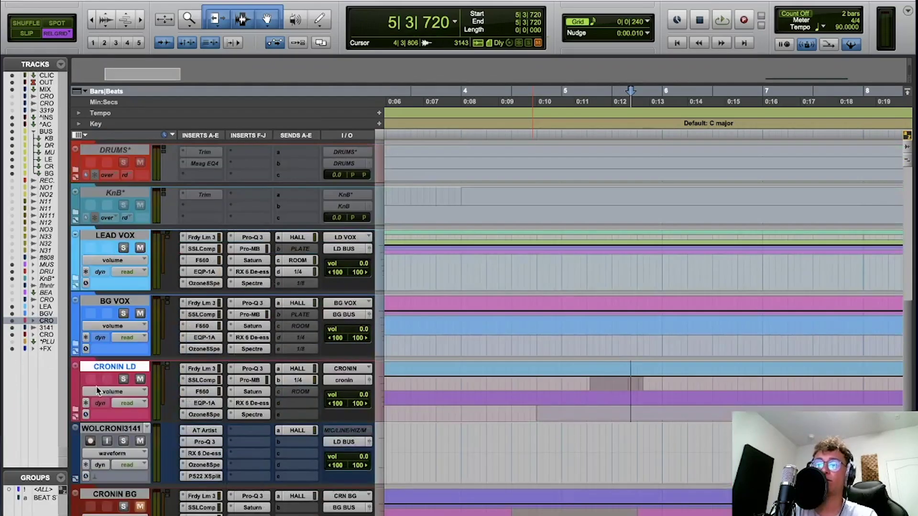
pyautogui.click(683, 270)
pyautogui.click(124, 248)
pyautogui.press('space')
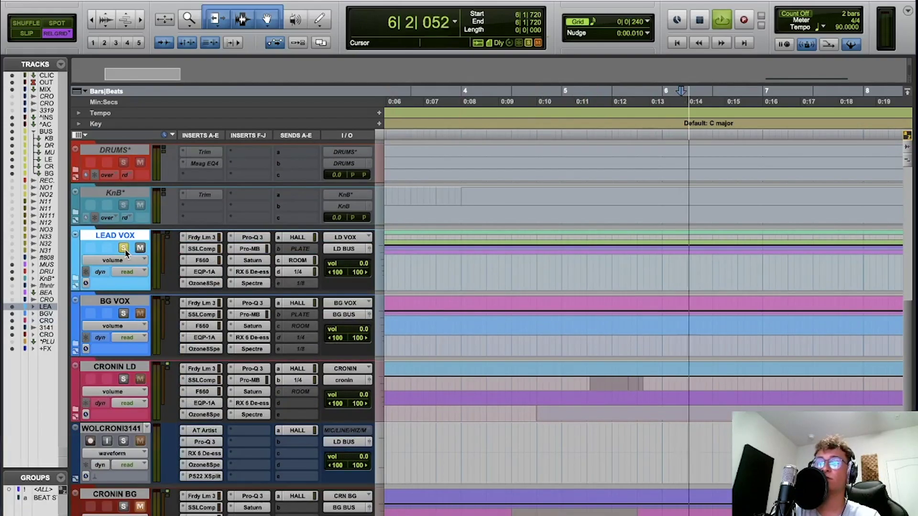
pyautogui.click(833, 274)
pyautogui.press('space')
pyautogui.press('space')
pyautogui.hscroll(5, 615, 379)
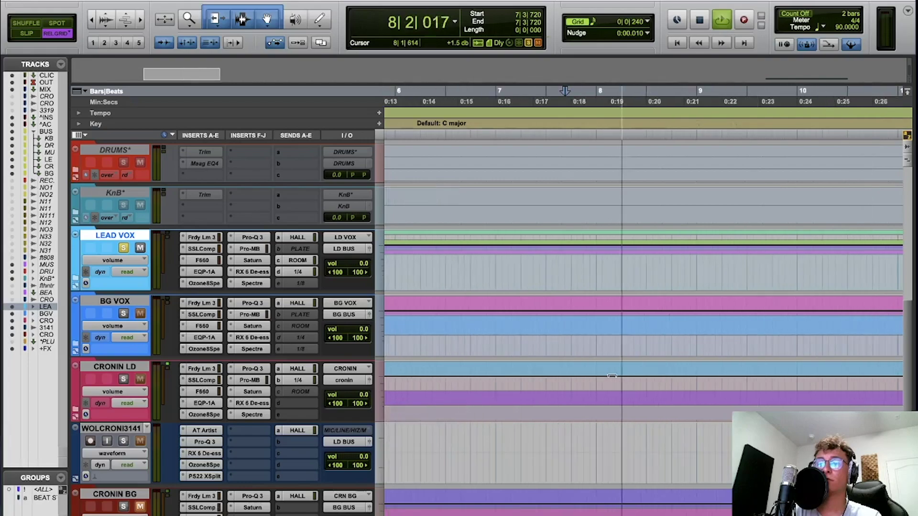
# Find a lead vocal passage further along and play the soloed LEAD VOX bus from 14|1|240
pyautogui.press('r')
pyautogui.press('r')
pyautogui.scroll(-4, 607, 406)
pyautogui.press('space')
pyautogui.click(715, 325)
pyautogui.press('space')
pyautogui.scroll(2, 643, 344)
pyautogui.scroll(2, 643, 343)
pyautogui.hscroll(3, 526, 335)
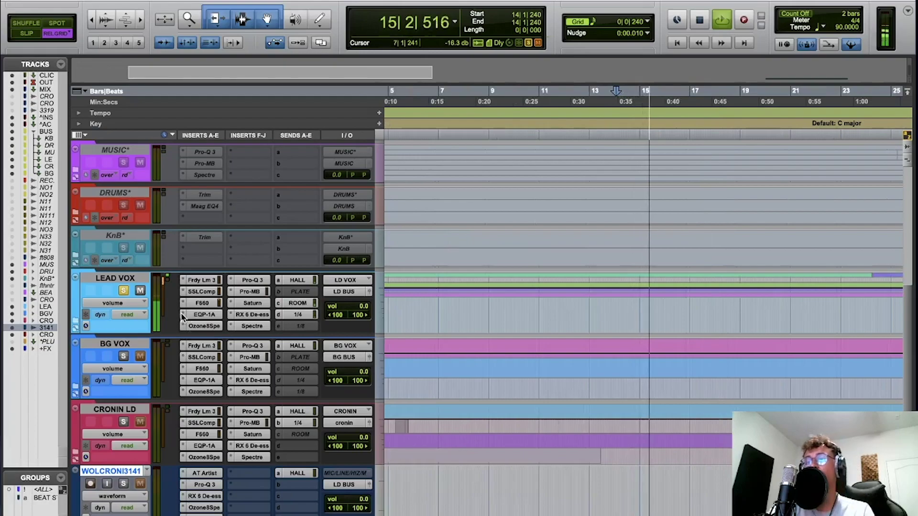
pyautogui.press('space')
# Bypass all inserts and the HALL, ROOM and 1/4 sends on LEAD VOX, and listen to the bus dry
pyautogui.moveTo(285, 315)
pyautogui.mouseDown()
pyautogui.moveTo(286, 283)
pyautogui.moveTo(253, 319)
pyautogui.moveTo(203, 307)
pyautogui.mouseUp()
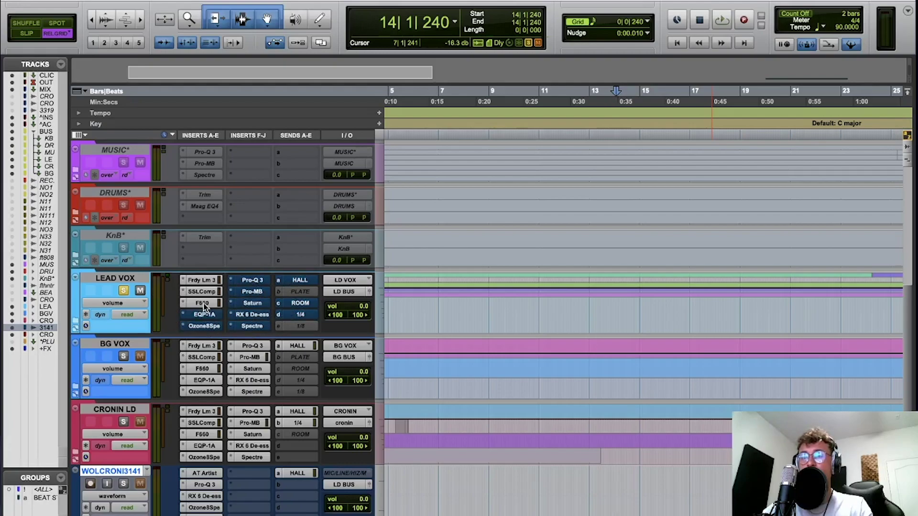
pyautogui.click(203, 283)
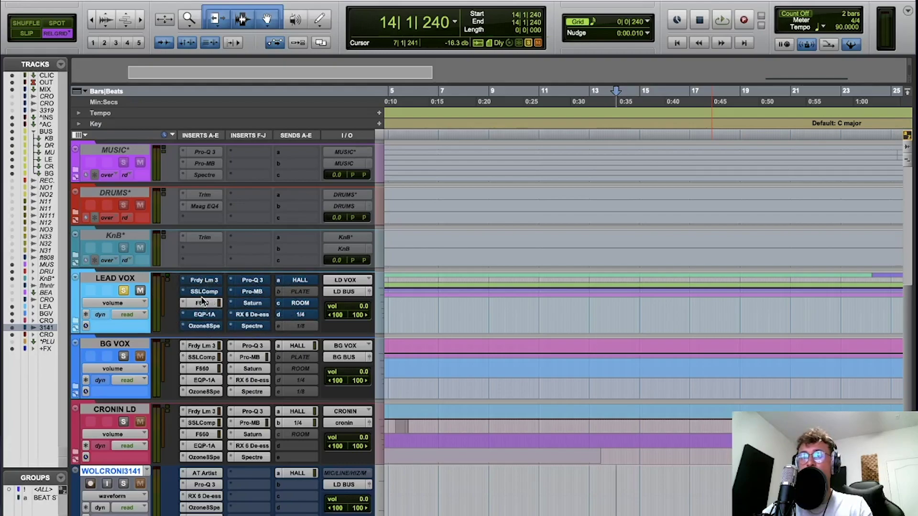
pyautogui.click(203, 303)
pyautogui.press('space')
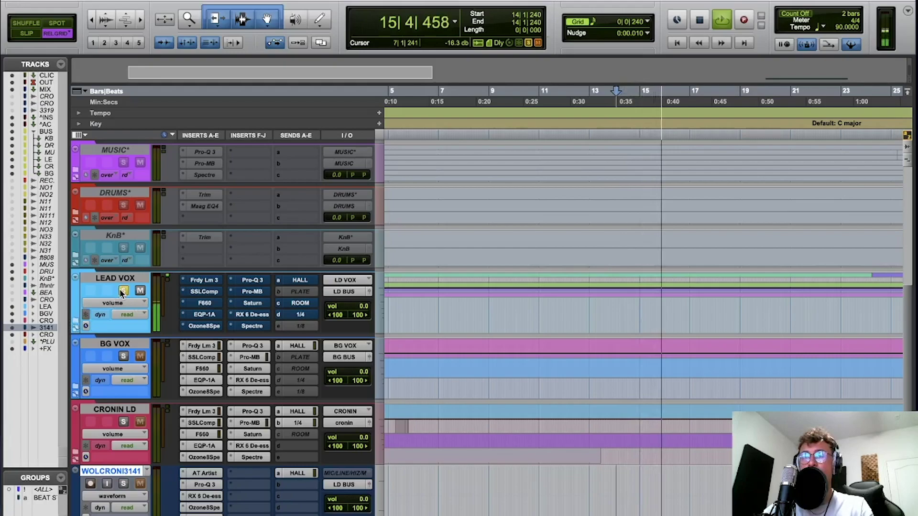
pyautogui.press('space')
# Re-enable the Faraday Limiter and SSLComp inserts on LEAD VOX and review each compressor's settings
pyautogui.keyDown('super'); pyautogui.click(205, 283); pyautogui.keyUp('super')
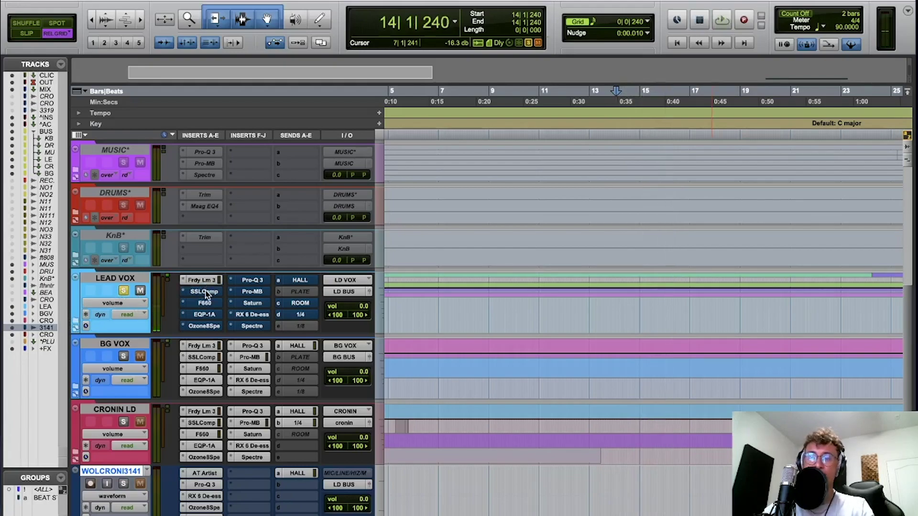
pyautogui.click(205, 280)
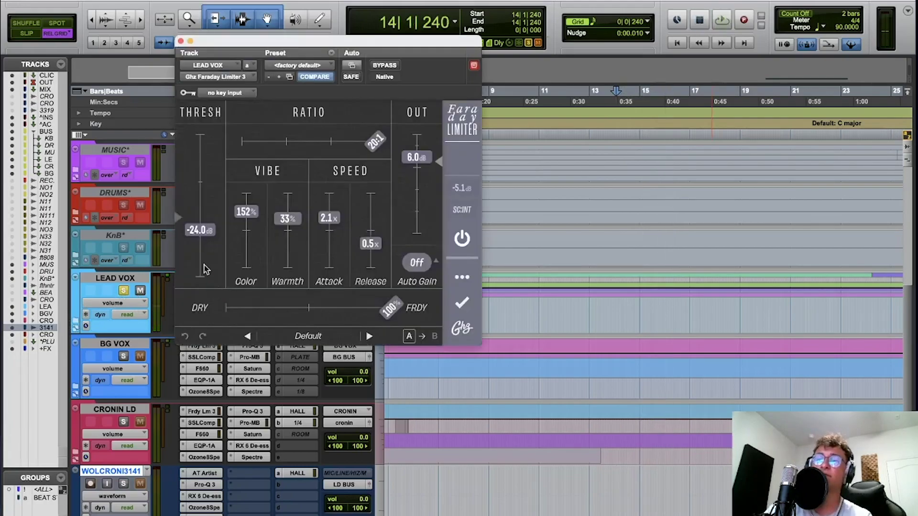
pyautogui.click(181, 42)
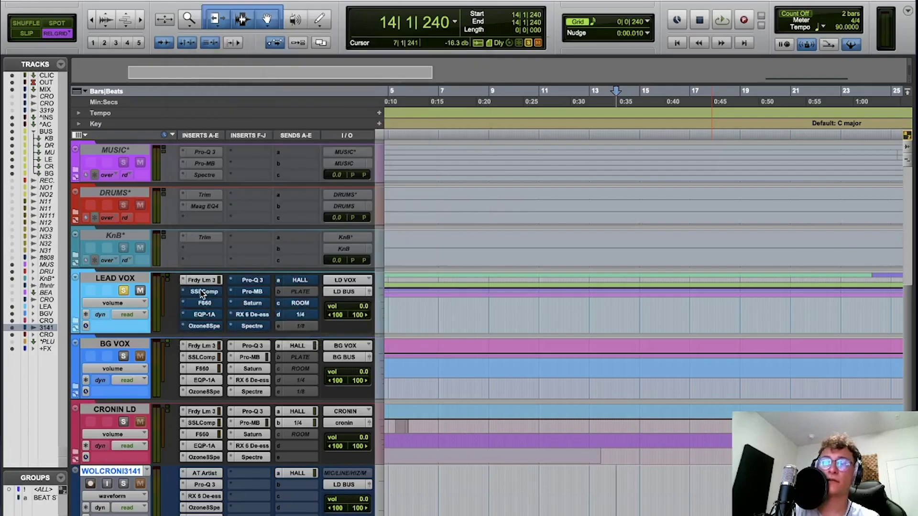
pyautogui.click(206, 293)
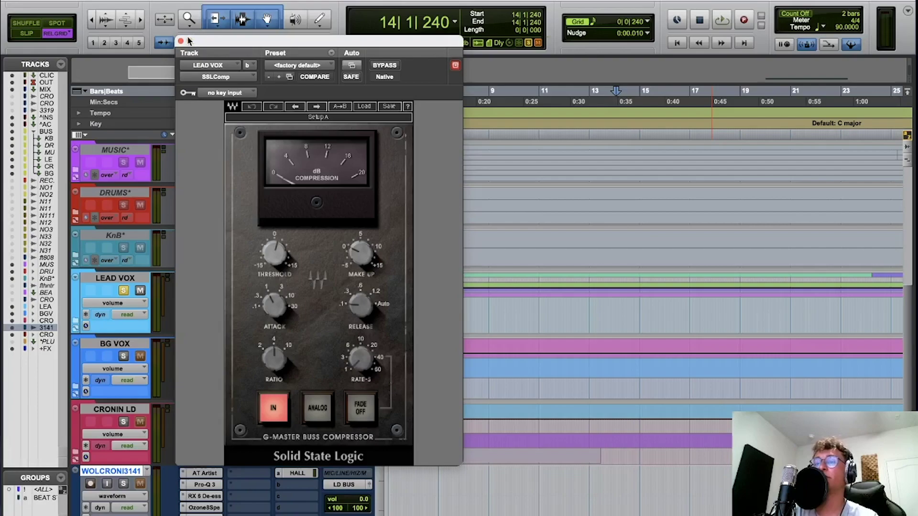
pyautogui.click(188, 19)
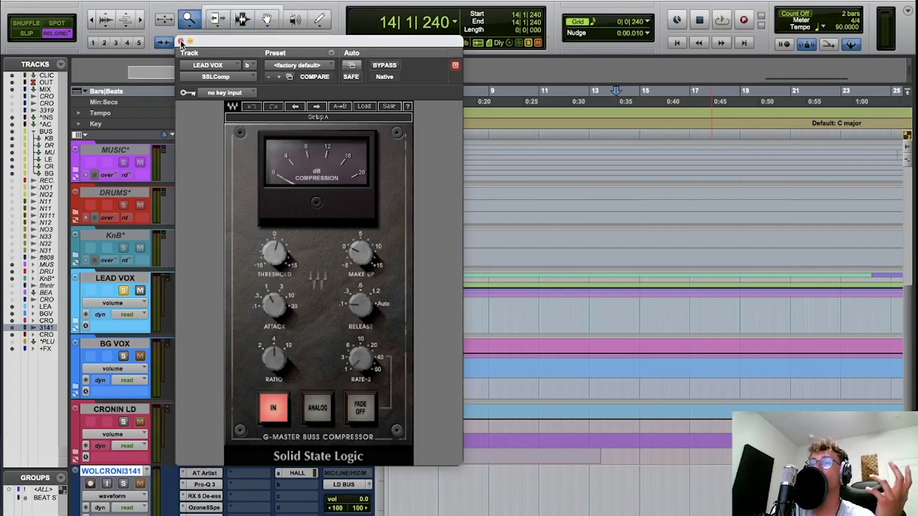
pyautogui.click(208, 9)
pyautogui.click(181, 42)
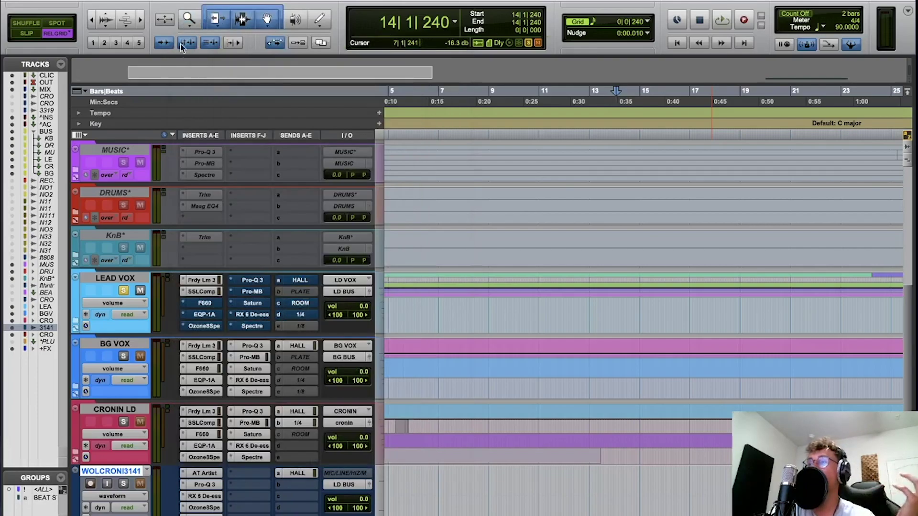
# Re-enable the Fairchild 660, Pultec EQP-1A and Ozone 8 Spectral Shaper inserts on LEAD VOX and review their settings
pyautogui.click(205, 302)
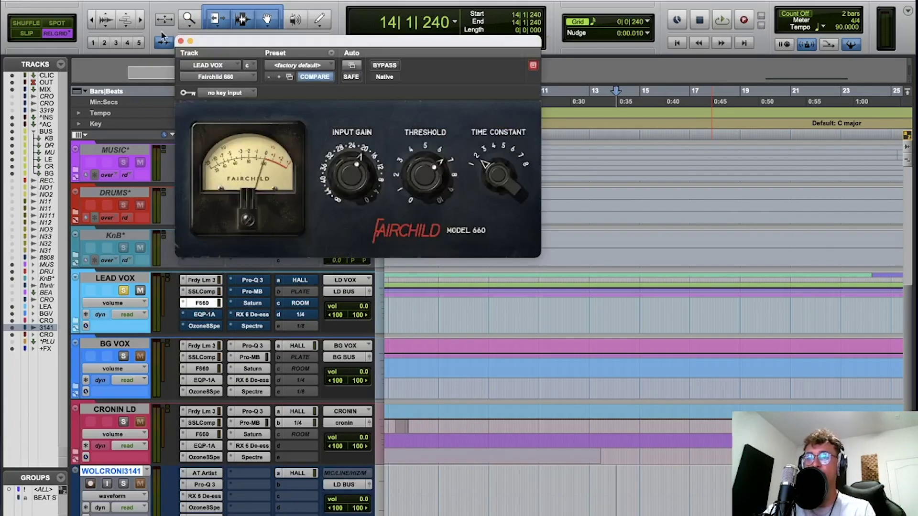
pyautogui.click(181, 41)
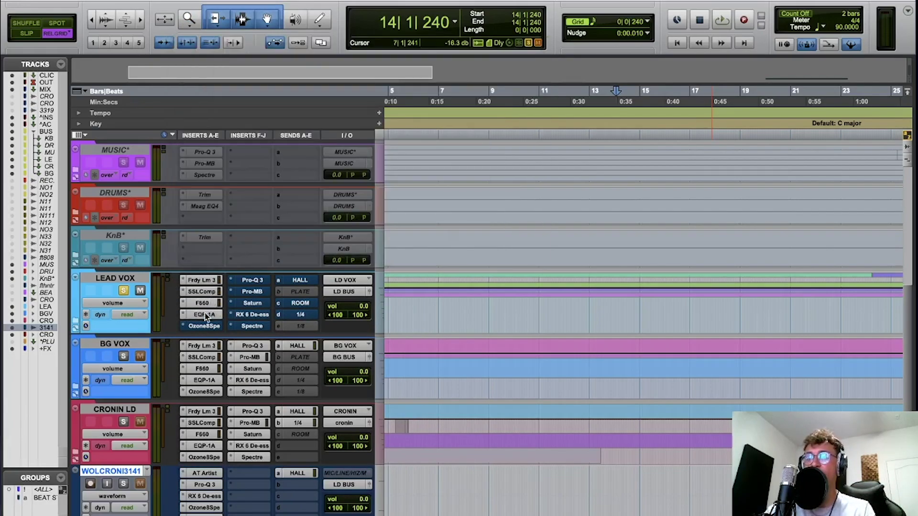
pyautogui.click(205, 314)
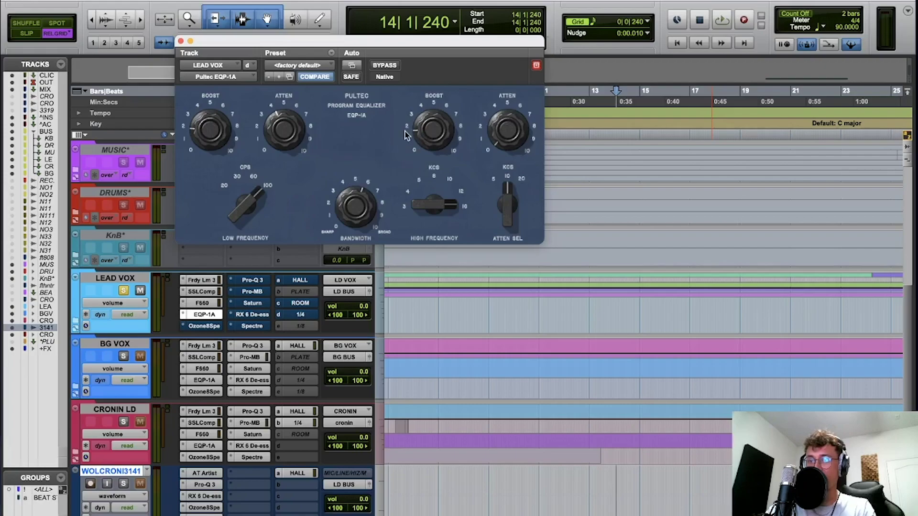
pyautogui.click(181, 41)
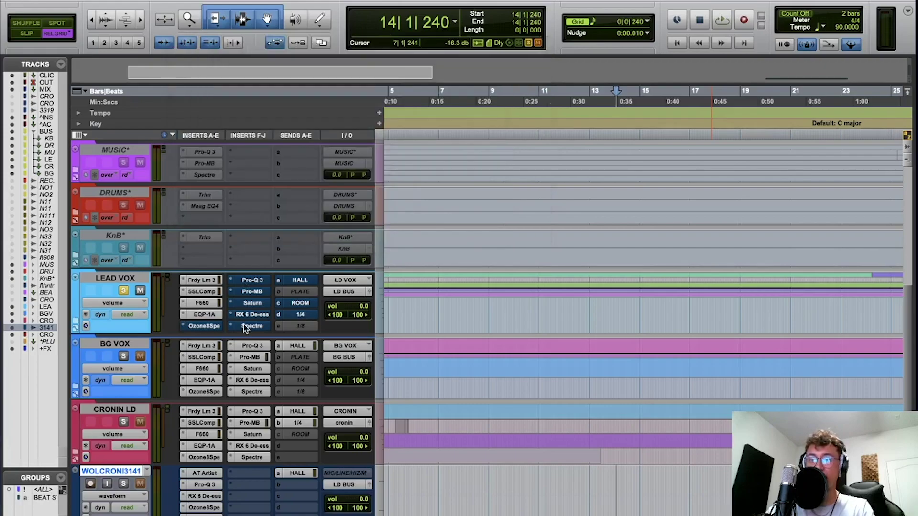
pyautogui.click(203, 327)
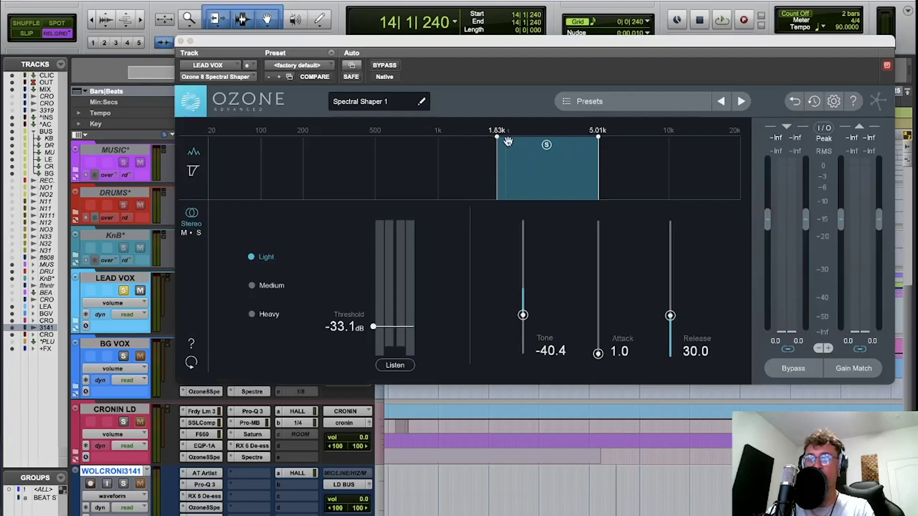
pyautogui.click(181, 42)
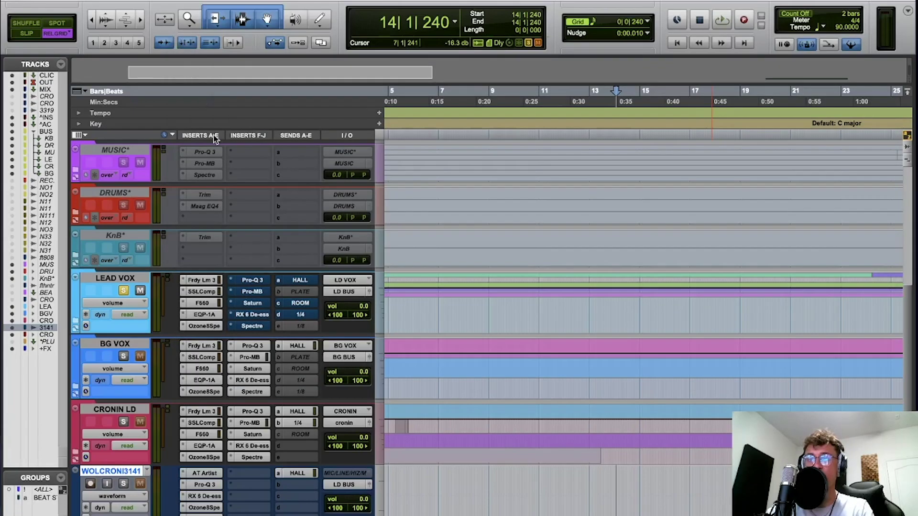
# Re-enable the Pro-Q 3 insert on LEAD VOX and audition its 426.63 Hz dynamic bell band in isolation
pyautogui.click(254, 281)
pyautogui.moveTo(424, 274)
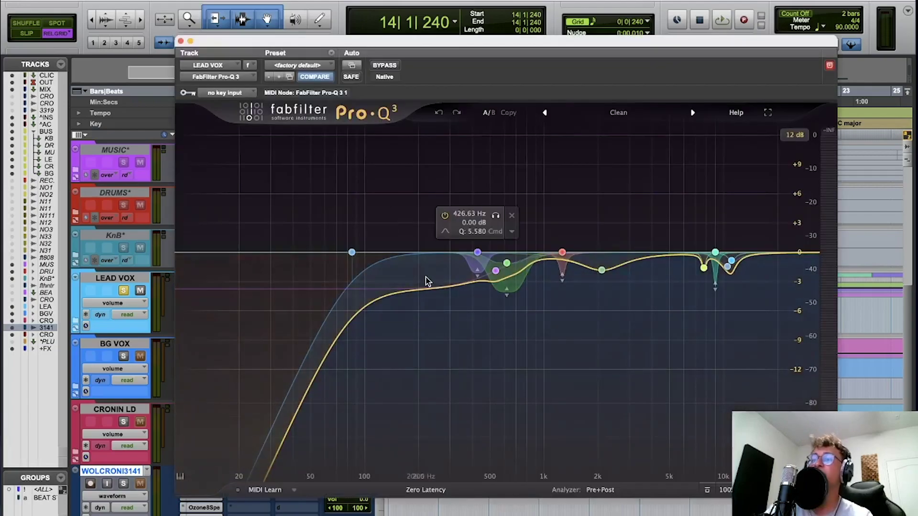
pyautogui.click(496, 216)
pyautogui.press('space')
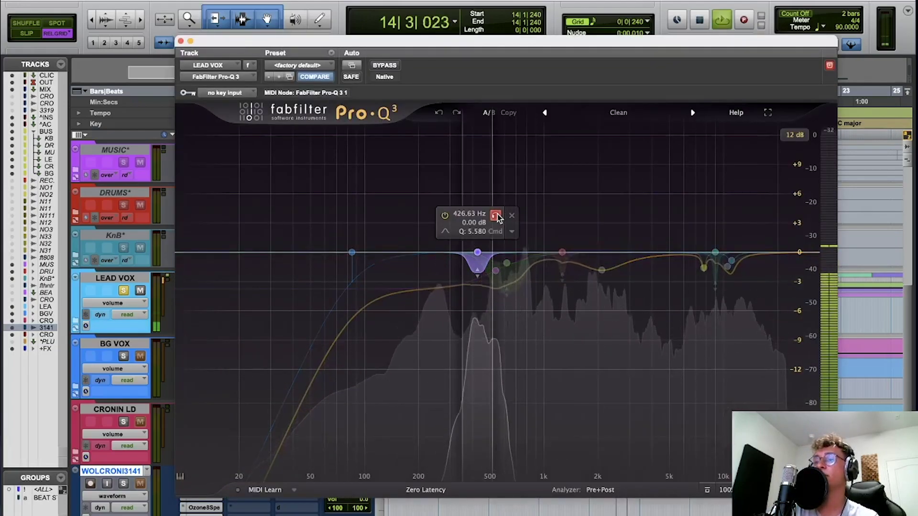
pyautogui.press('space')
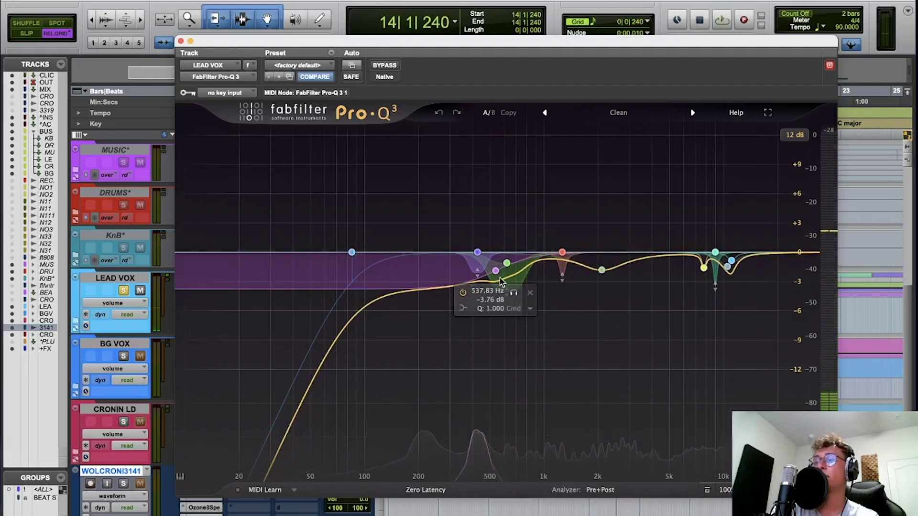
# Audition the Pro-Q 3's 621.58 Hz dynamic bell band in isolation
pyautogui.click(502, 282)
pyautogui.moveTo(523, 297)
pyautogui.click(525, 317)
pyautogui.press('space')
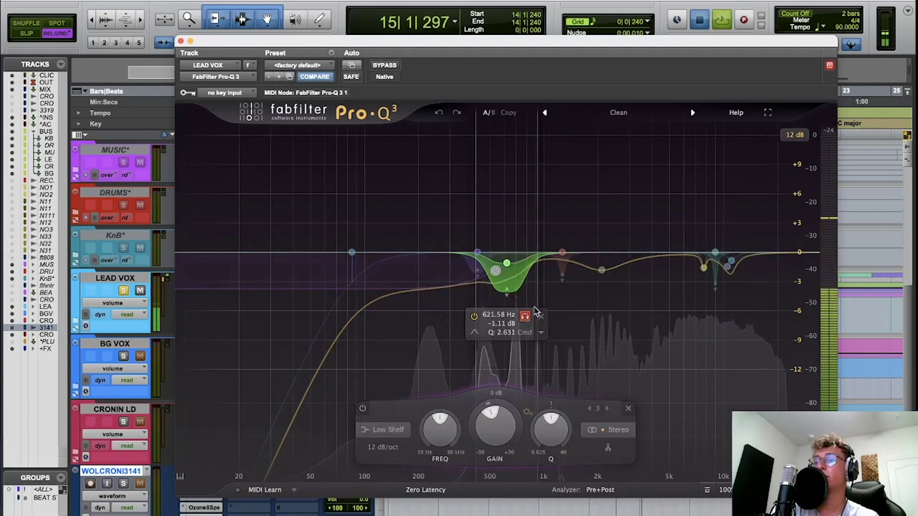
pyautogui.press('space')
# Audition the Pro-Q 3's narrow 1265.2 Hz band and its wide 2098.6 Hz cut, each in isolation
pyautogui.moveTo(566, 258)
pyautogui.click(580, 215)
pyautogui.press('space')
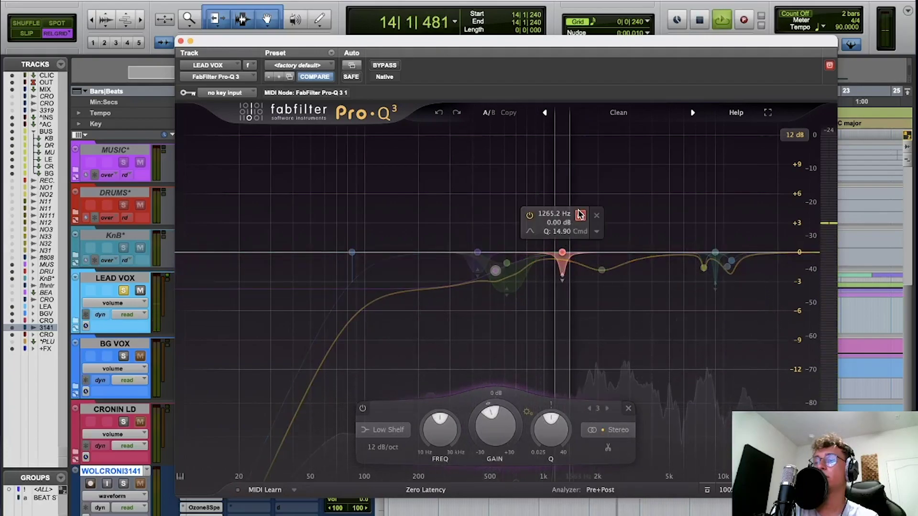
pyautogui.press('space')
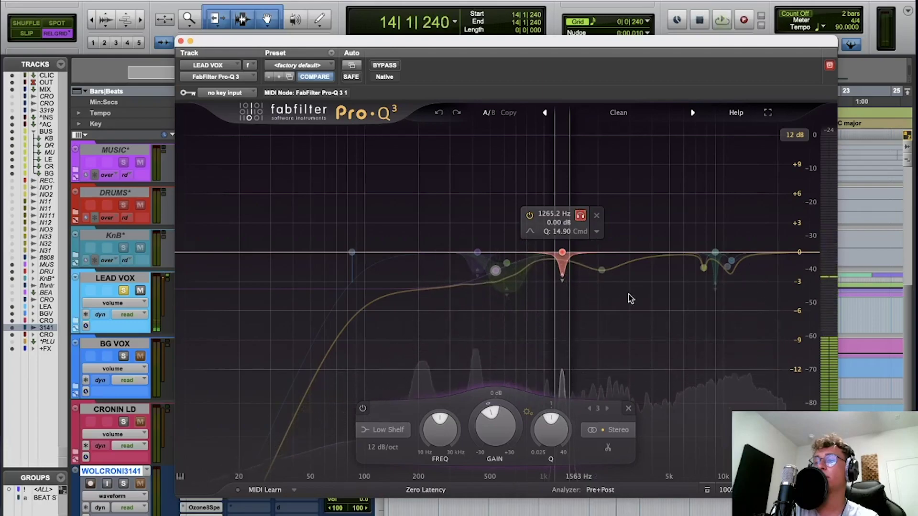
pyautogui.moveTo(602, 272)
pyautogui.click(620, 292)
pyautogui.press('space')
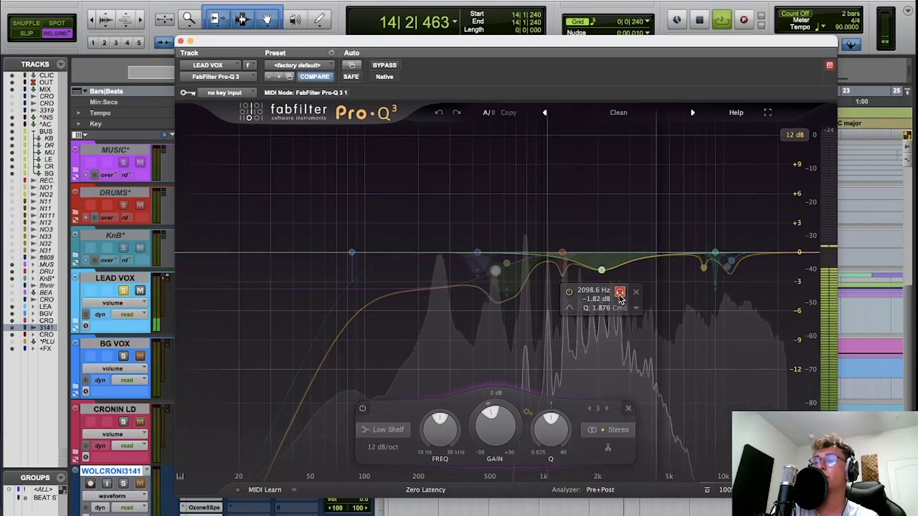
pyautogui.press('space')
# Audition the Pro-Q 3's narrow 7761.0 Hz cut in isolation
pyautogui.moveTo(691, 281)
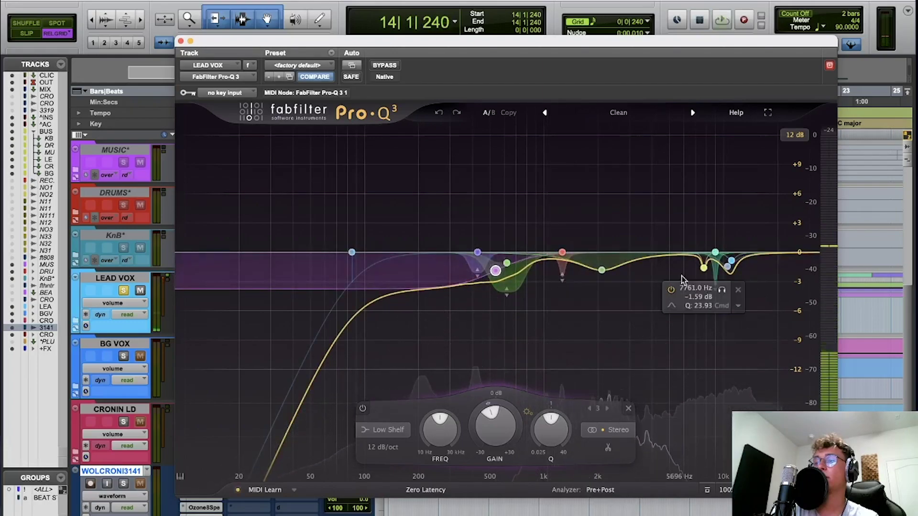
pyautogui.click(720, 290)
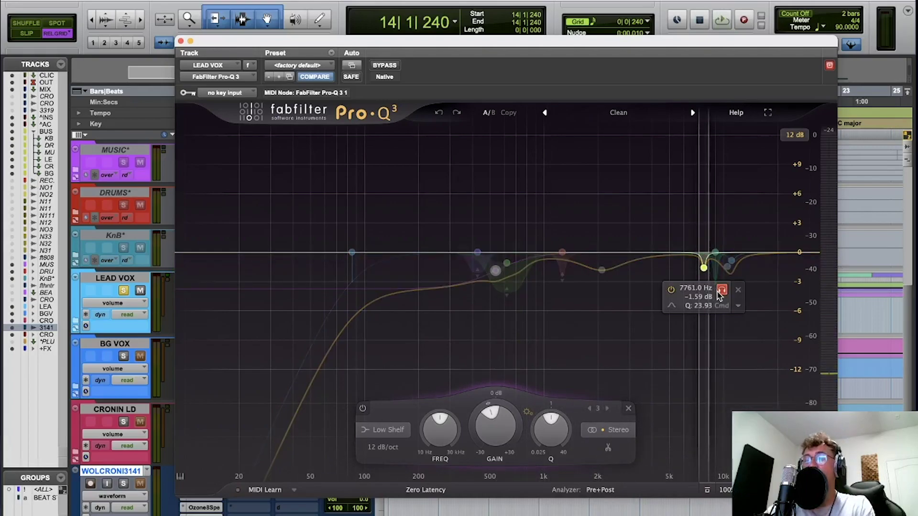
pyautogui.press('space')
pyautogui.press('space')
pyautogui.click(720, 290)
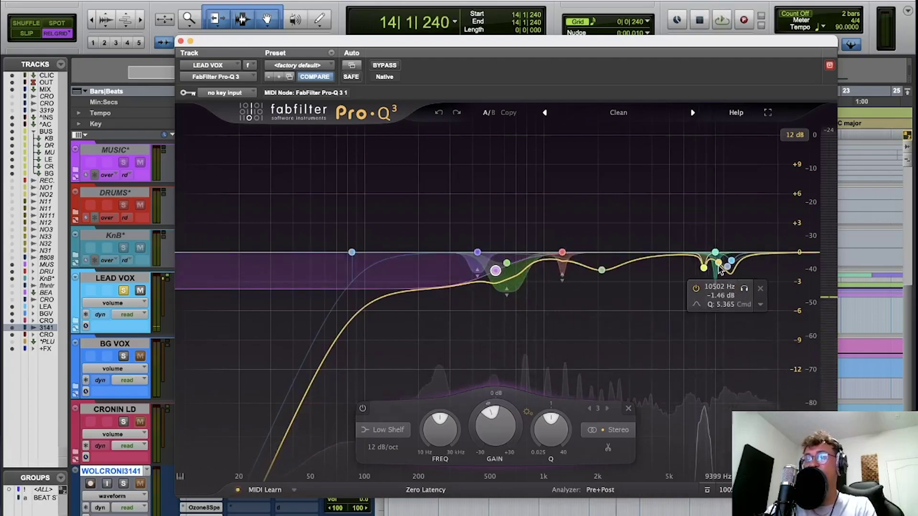
# Audition the Pro-Q 3's narrow 8998.9 Hz dynamic band and its 10502 Hz cut, each in isolation
pyautogui.press('space')
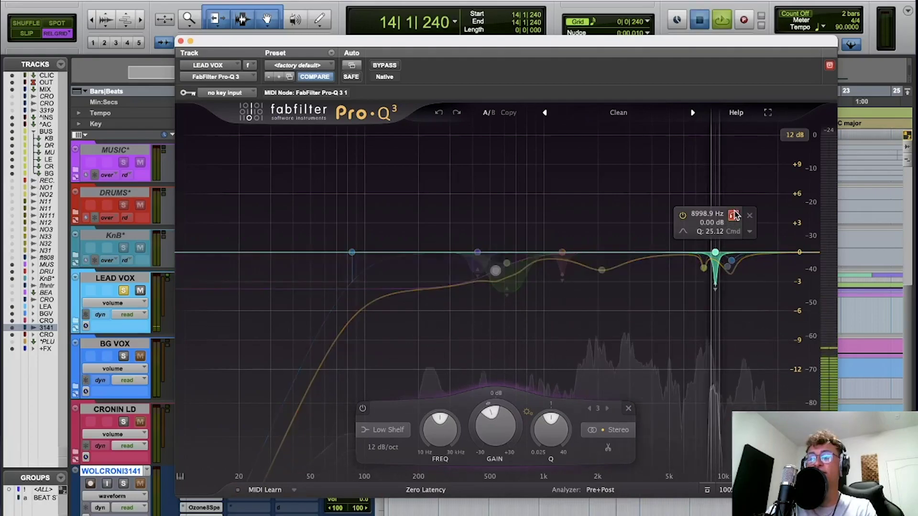
pyautogui.press('space')
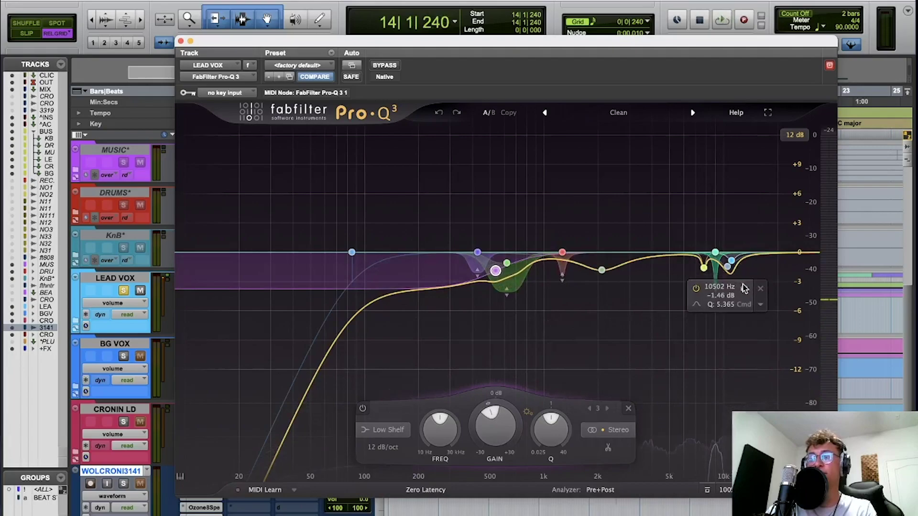
pyautogui.click(746, 288)
pyautogui.press('space')
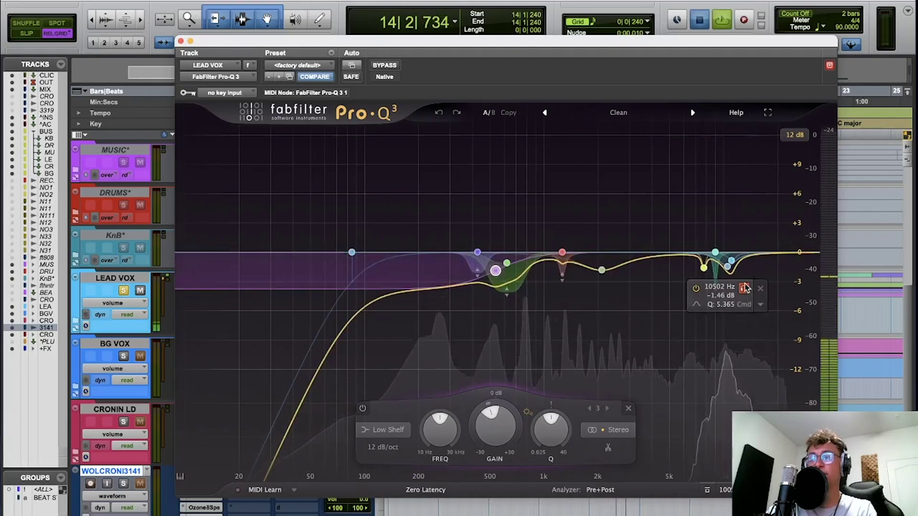
pyautogui.press('space')
pyautogui.click(181, 41)
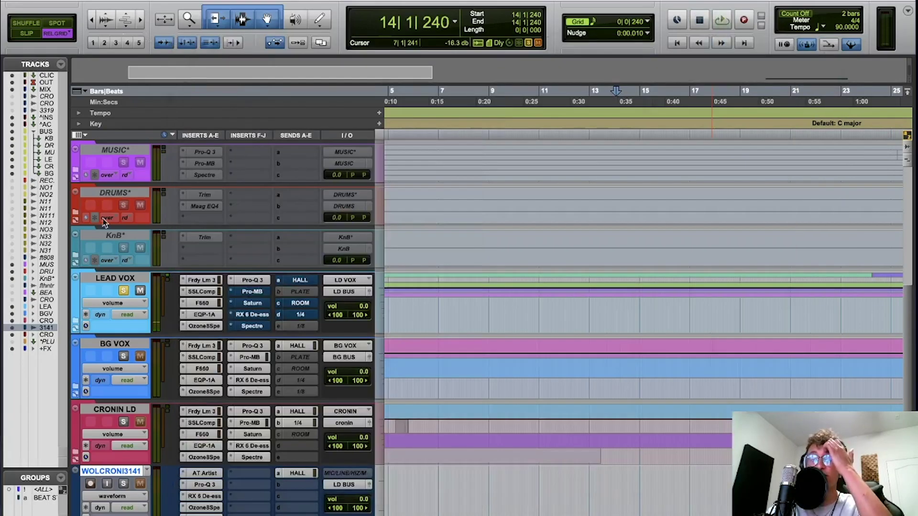
# Re-enable the Pro-MB and Saturn inserts on LEAD VOX and review the settings of each
pyautogui.click(251, 291)
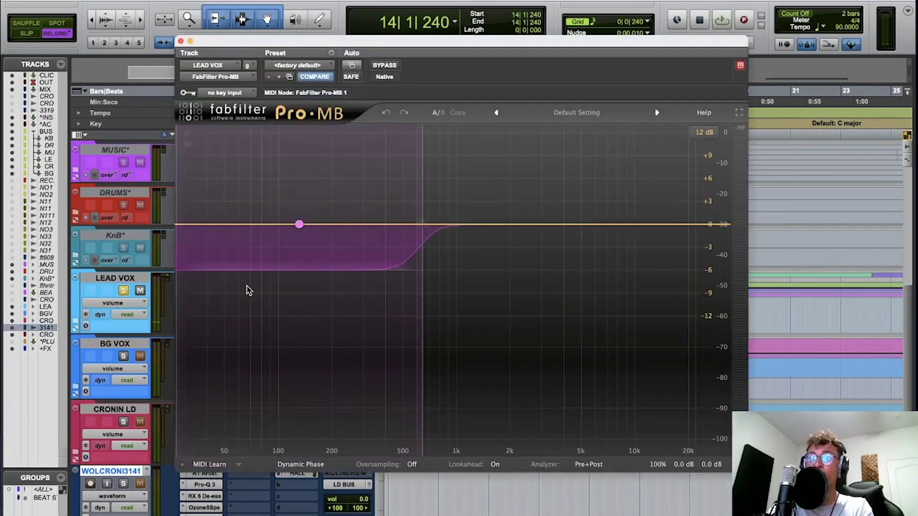
pyautogui.click(181, 41)
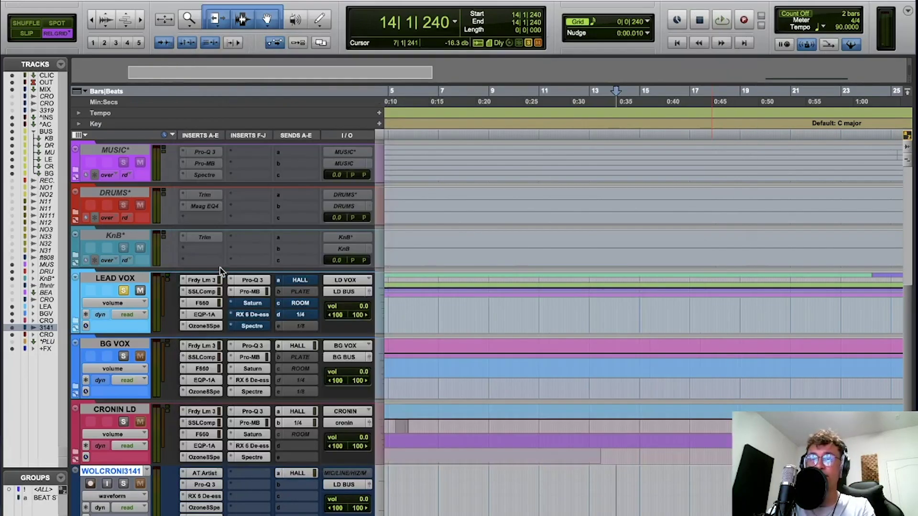
pyautogui.click(253, 303)
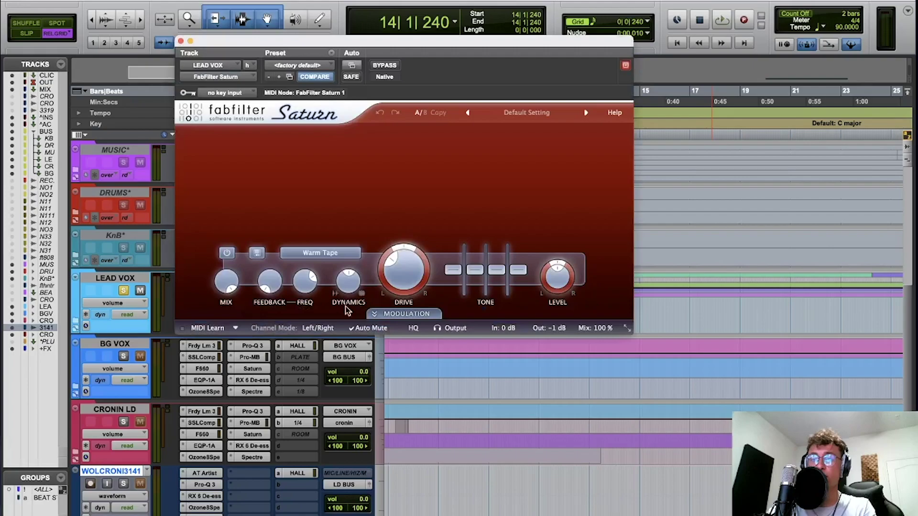
pyautogui.click(180, 41)
# Re-enable the RX 6 De-ess and Spectre inserts on LEAD VOX and review the settings of each
pyautogui.click(252, 316)
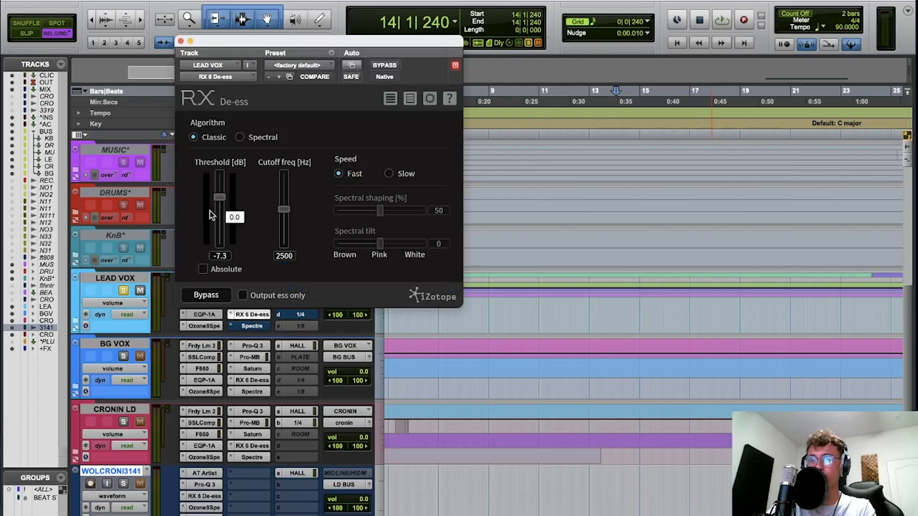
pyautogui.click(181, 41)
pyautogui.click(252, 326)
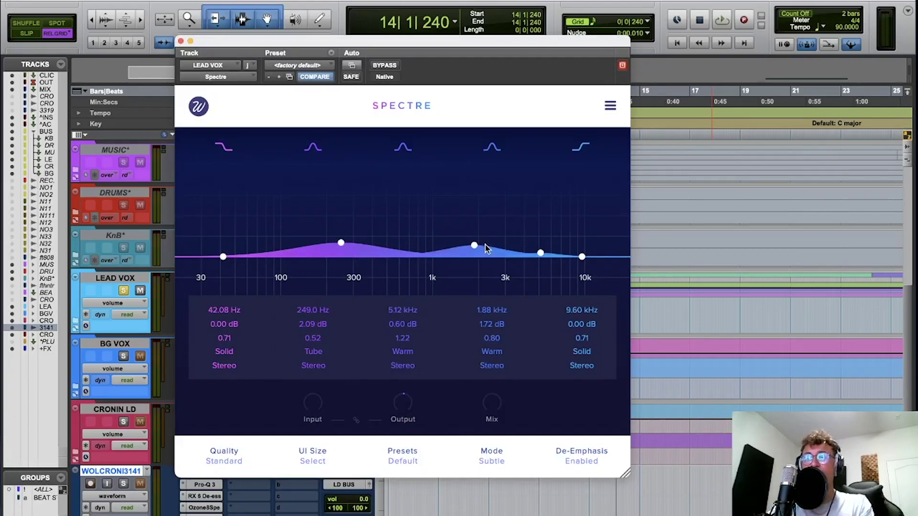
pyautogui.click(181, 41)
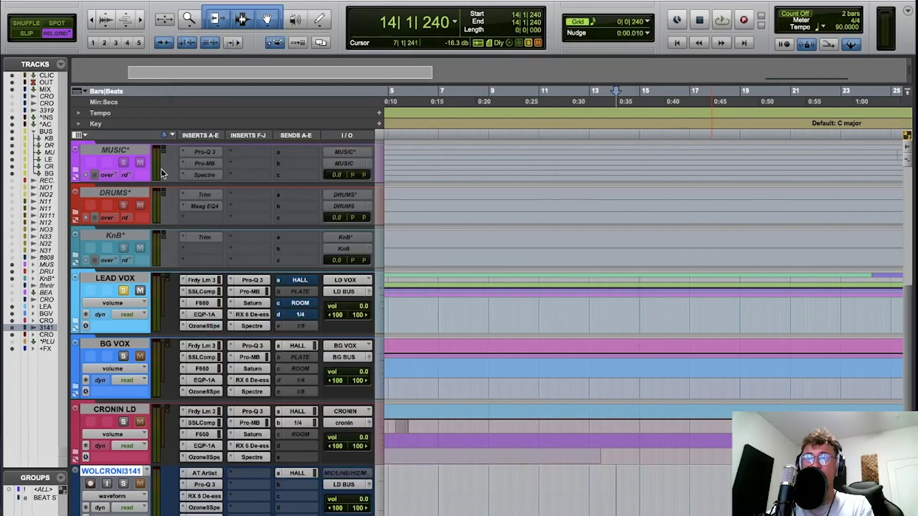
# Take LEAD VOX out of solo and re-enable its HALL, ROOM and 1/4 sends
pyautogui.click(123, 292)
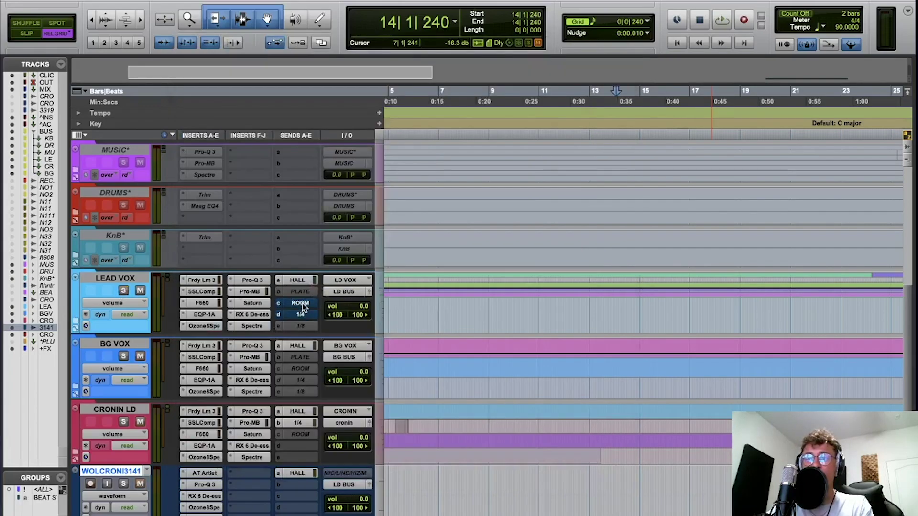
# Solo WOLCRONI3141 together with CRONIN LD and play from 47|4|480, just before the green clip
pyautogui.scroll(-3, 145, 345)
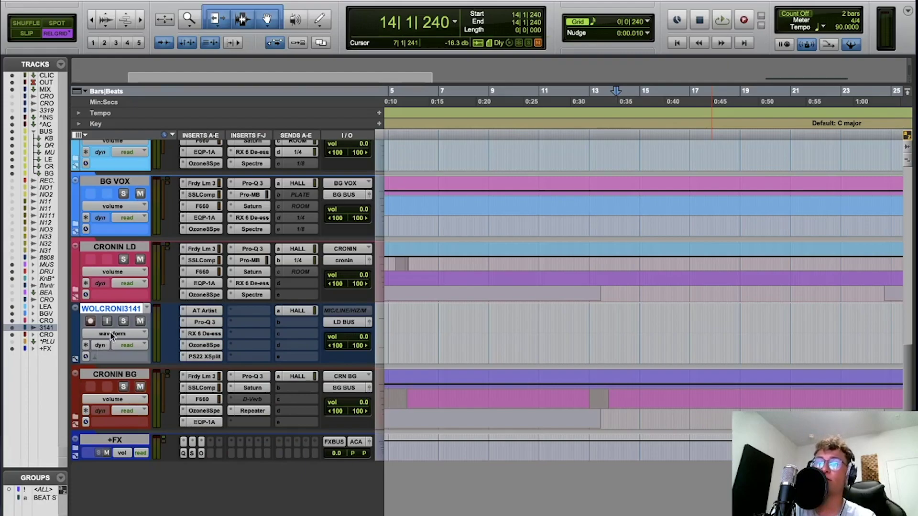
pyautogui.hscroll(10, 598, 335)
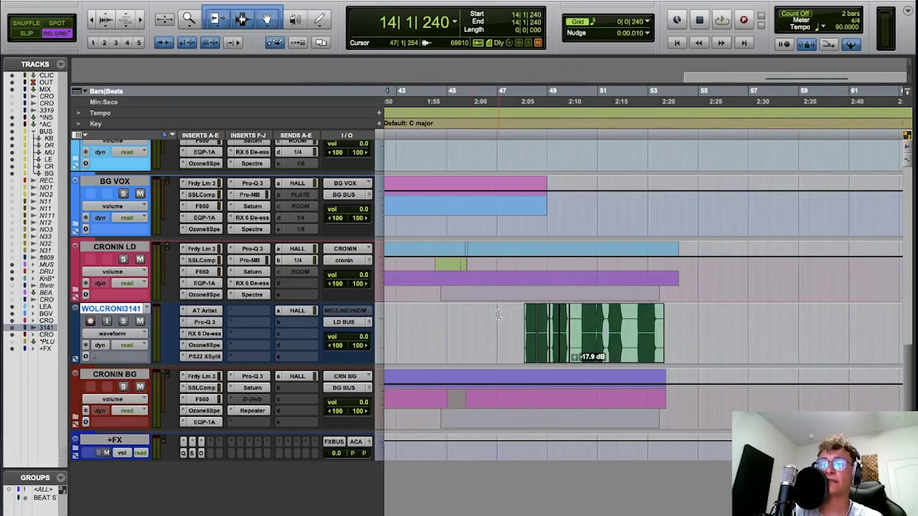
pyautogui.click(519, 315)
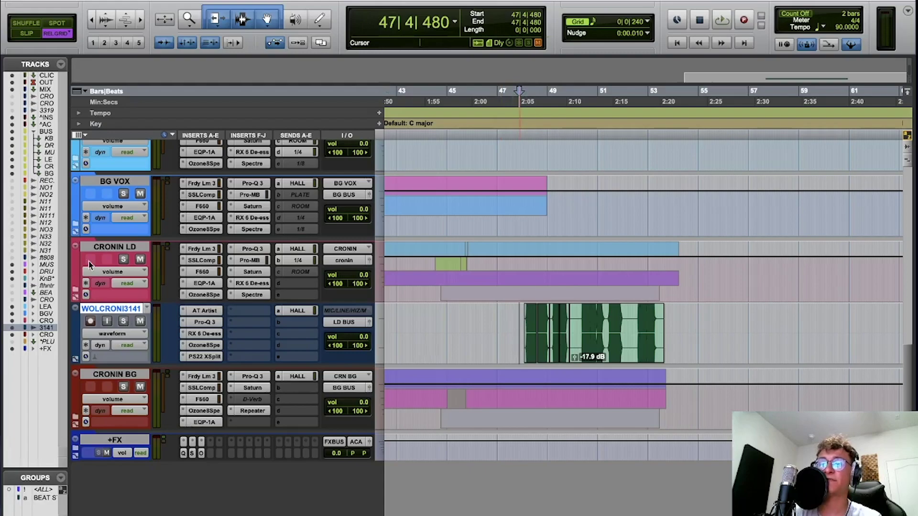
pyautogui.click(123, 322)
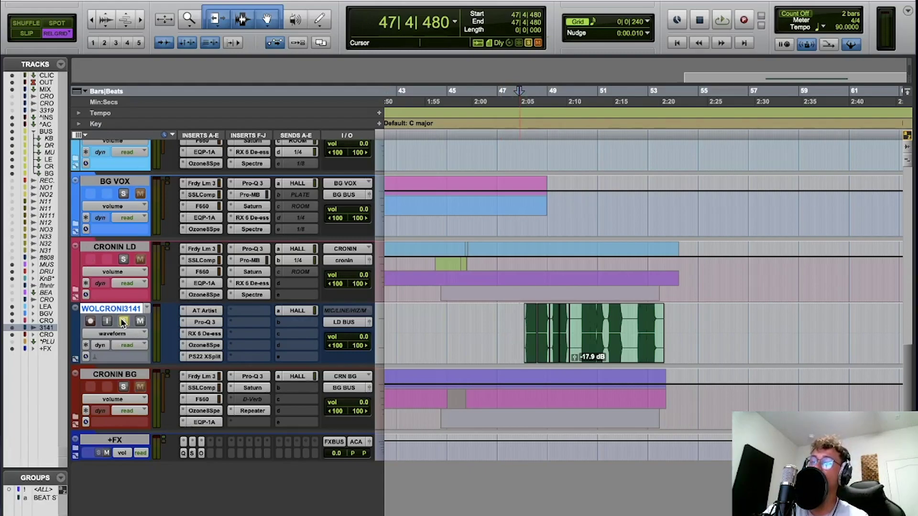
pyautogui.click(124, 259)
pyautogui.press('space')
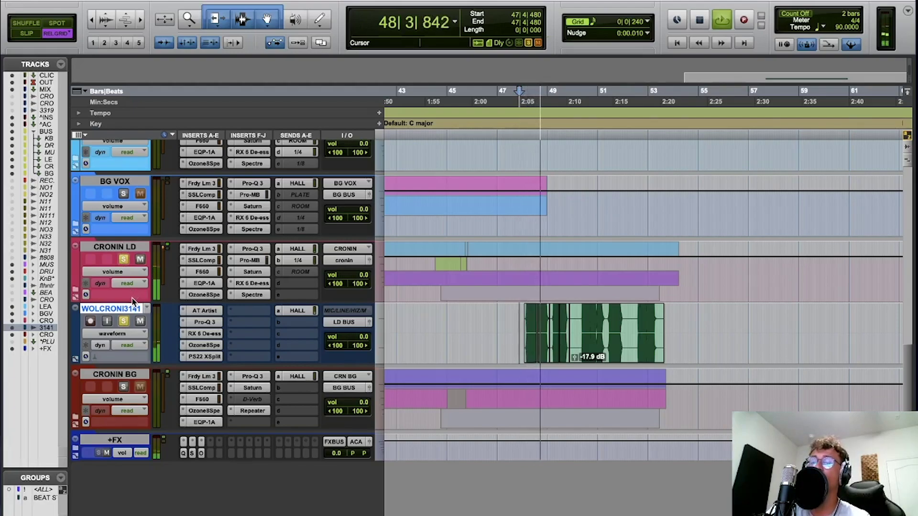
pyautogui.press('space')
# Leave only WOLCRONI3141 soloed and review the settings of its Pro-Q 3 and RX 6 De-ess inserts
pyautogui.click(123, 261)
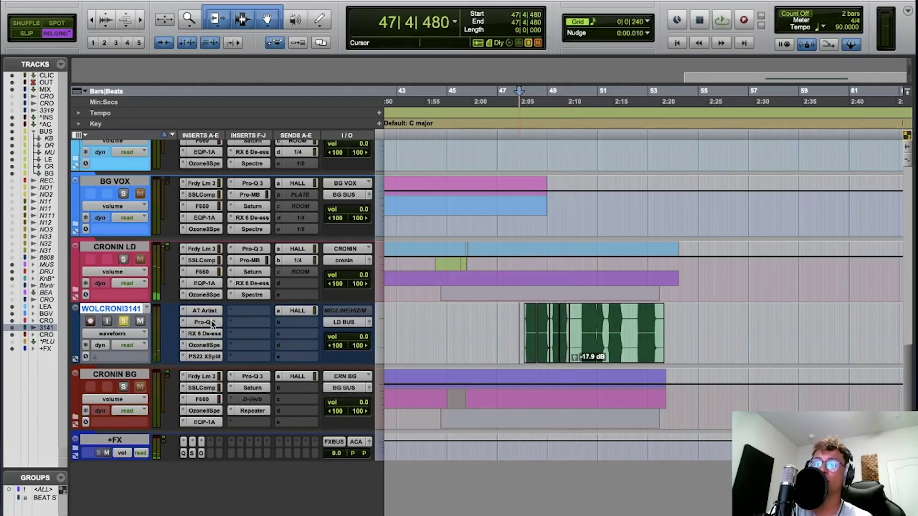
pyautogui.click(191, 327)
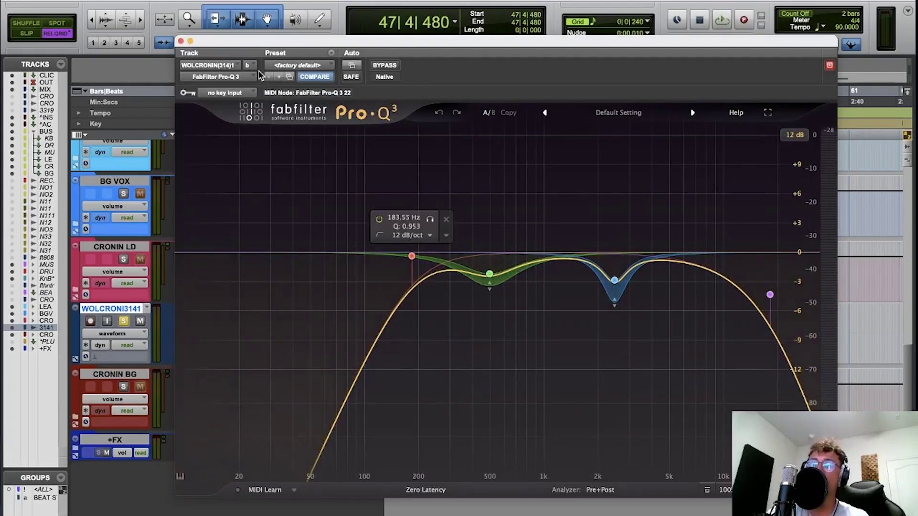
pyautogui.click(181, 41)
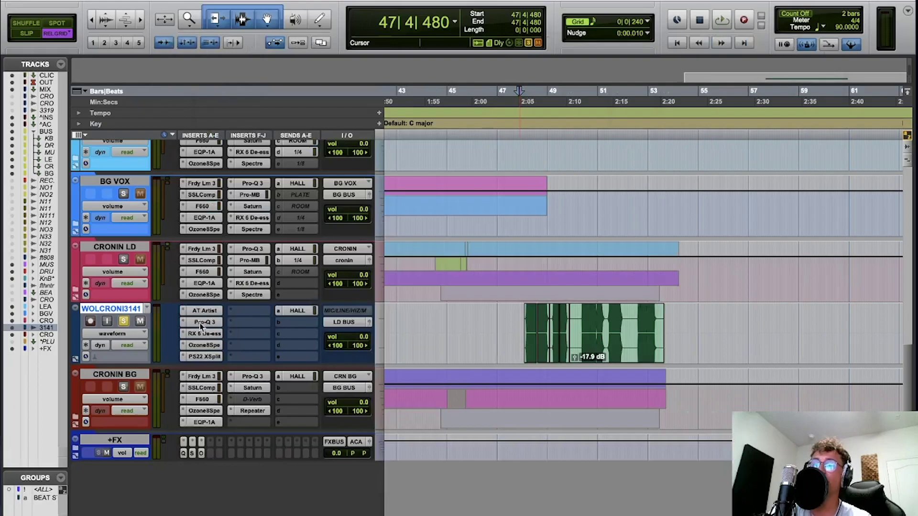
pyautogui.click(205, 333)
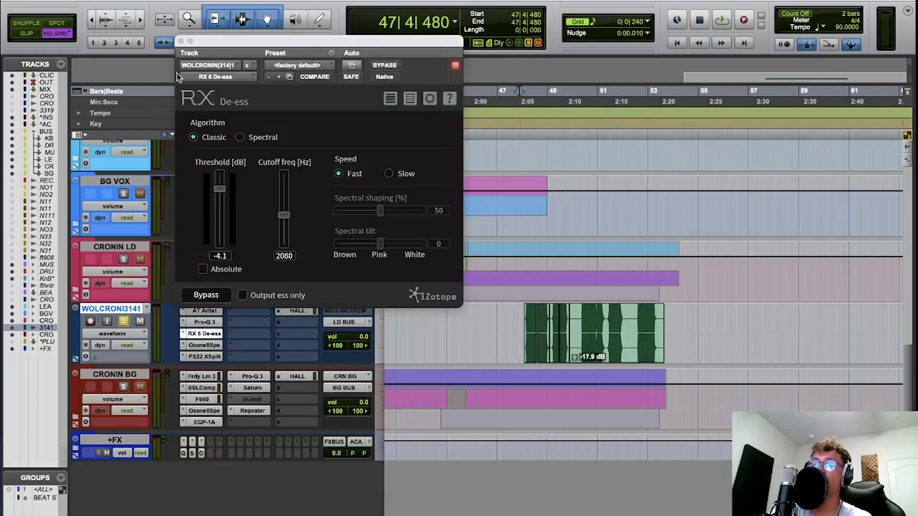
pyautogui.click(181, 41)
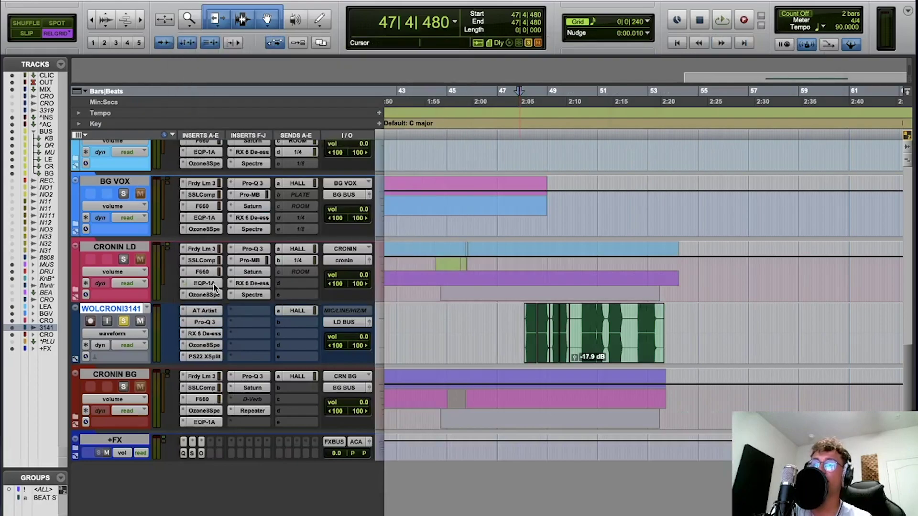
# Review the settings of the Ozone 8 Spectral Shaper and PS22 XSplit inserts on WOLCRONI3141
pyautogui.click(201, 350)
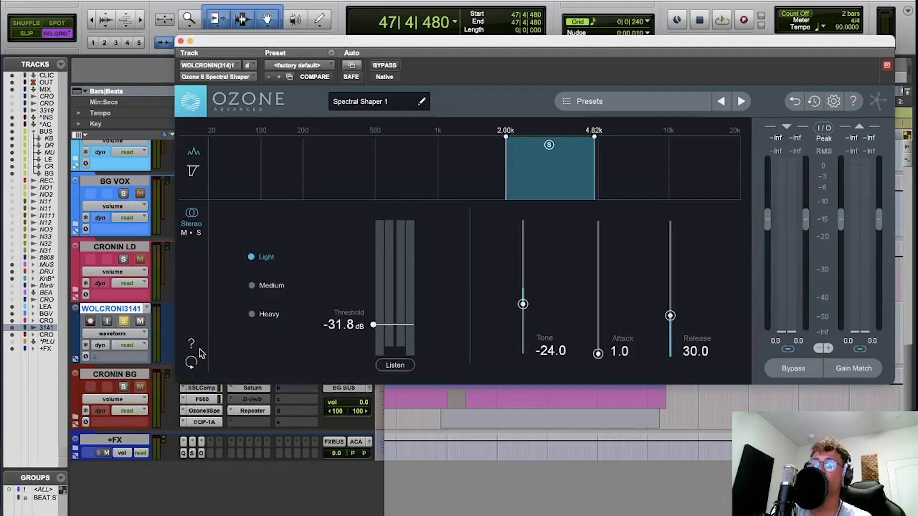
pyautogui.click(180, 41)
pyautogui.click(204, 356)
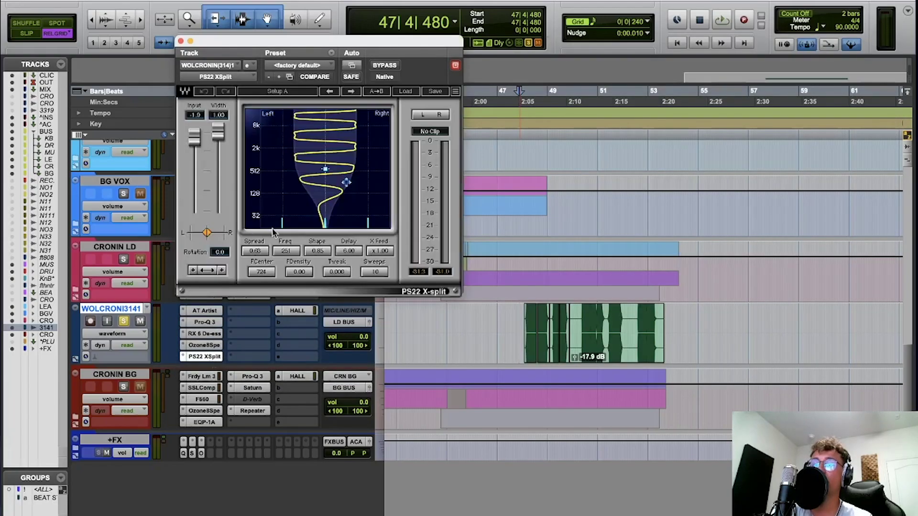
pyautogui.click(181, 41)
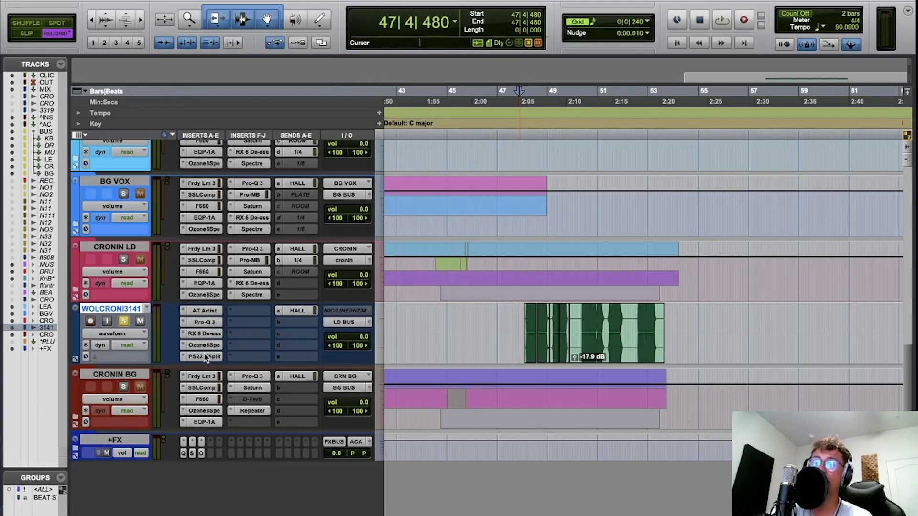
# Switch the solo from WOLCRONI3141 to CRONIN BG and expand the CRONIN BG folder to show its member tracks
pyautogui.click(123, 322)
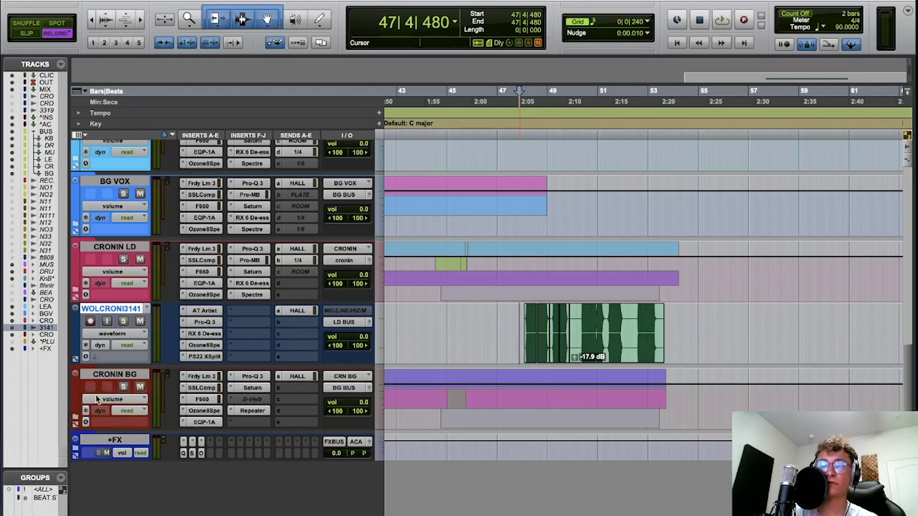
pyautogui.click(123, 387)
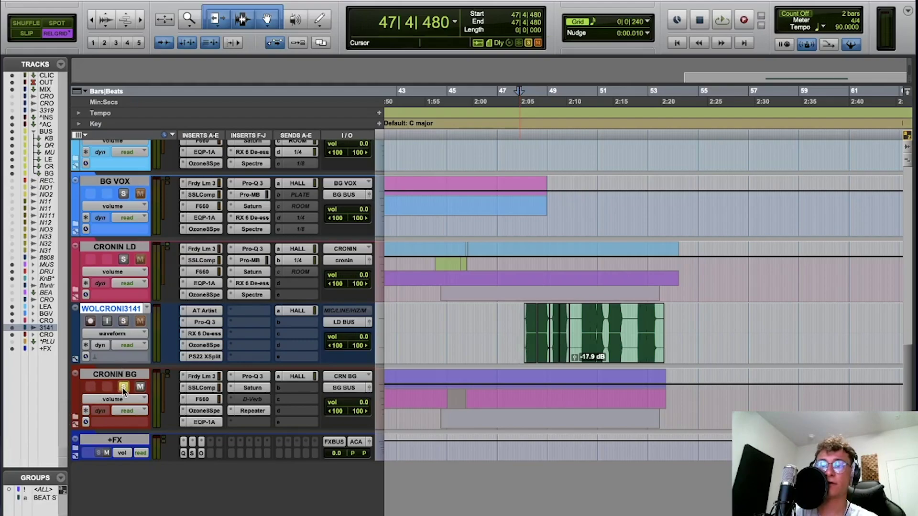
pyautogui.click(76, 419)
# Play the soloed CRONIN BG tracks from 45|3|480, near the start of the CRONIN+EFECT clips
pyautogui.hscroll(-5, 472, 353)
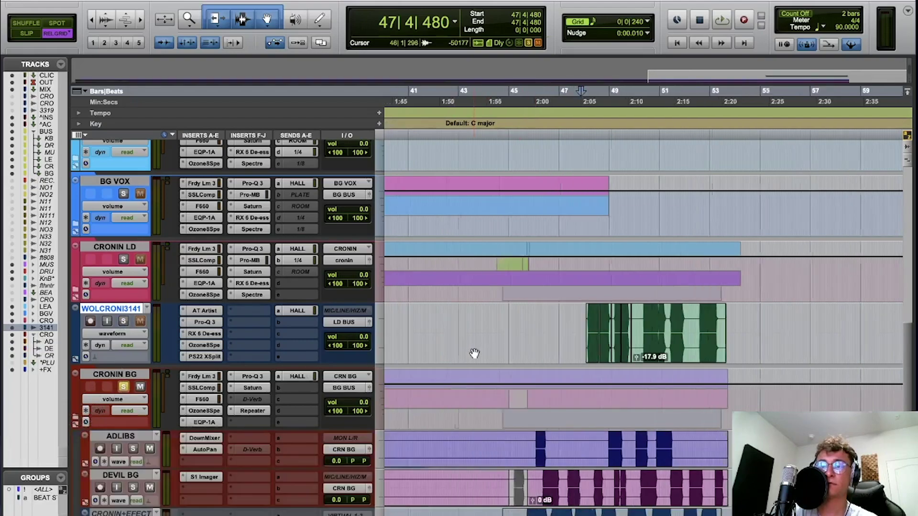
pyautogui.scroll(-3, 593, 447)
pyautogui.click(615, 430)
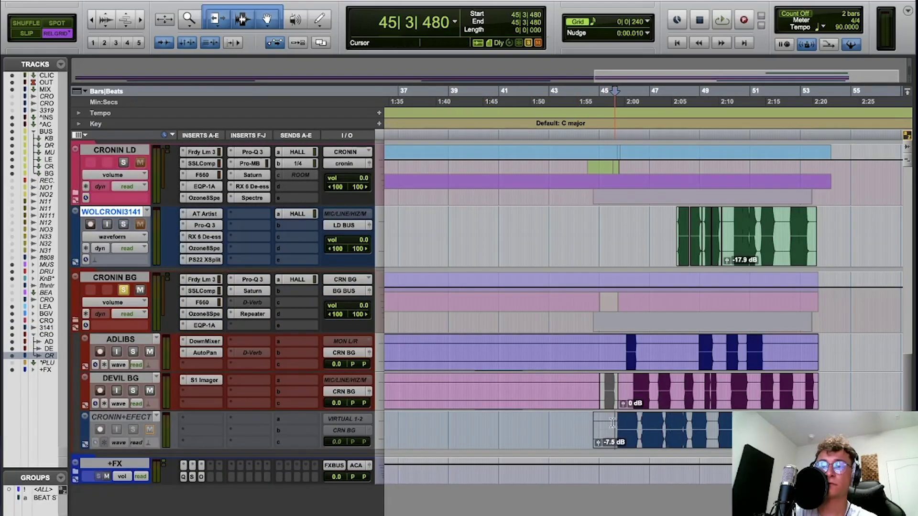
pyautogui.press('space')
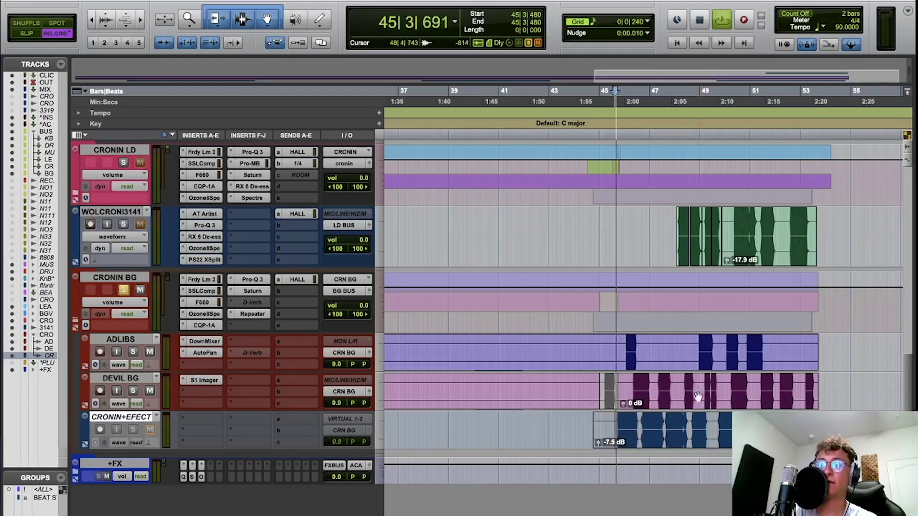
pyautogui.press('space')
pyautogui.press('space')
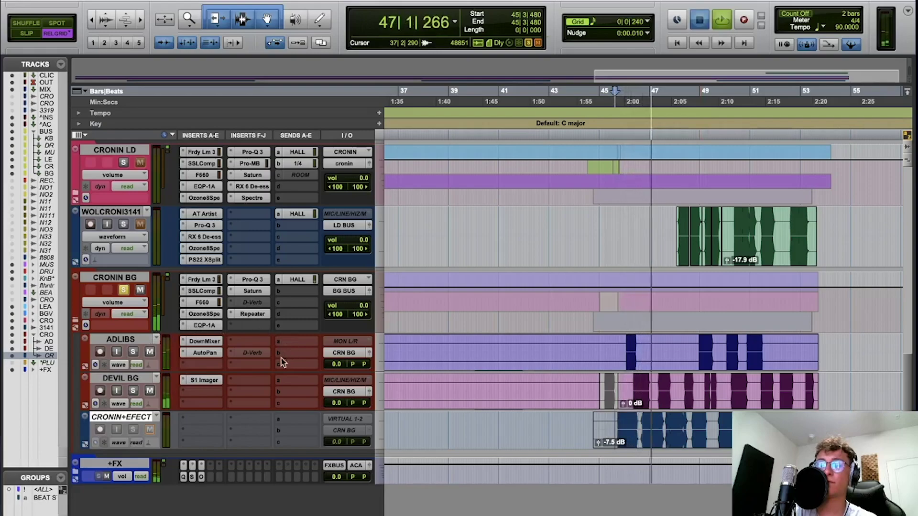
pyautogui.press('space')
# Review the S1 Imager insert on DEVIL BG and the AutoPan insert on ADLIBS
pyautogui.click(206, 382)
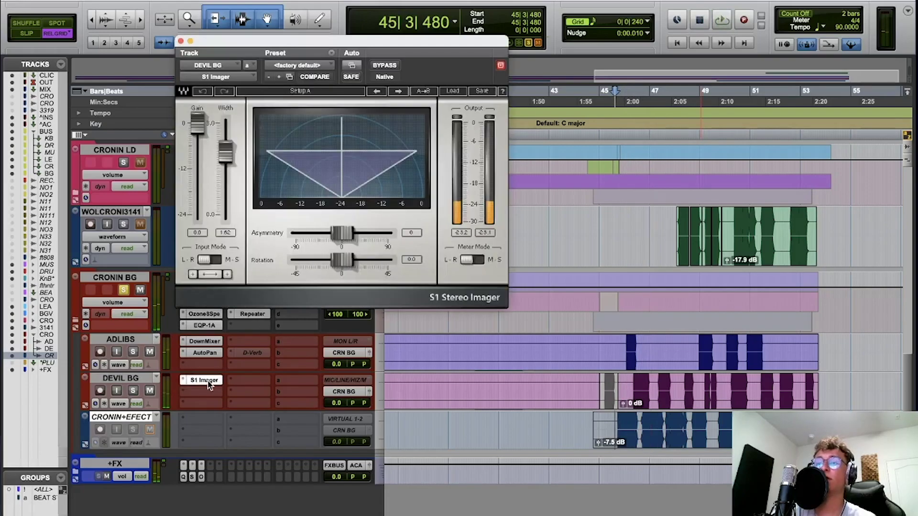
pyautogui.click(181, 41)
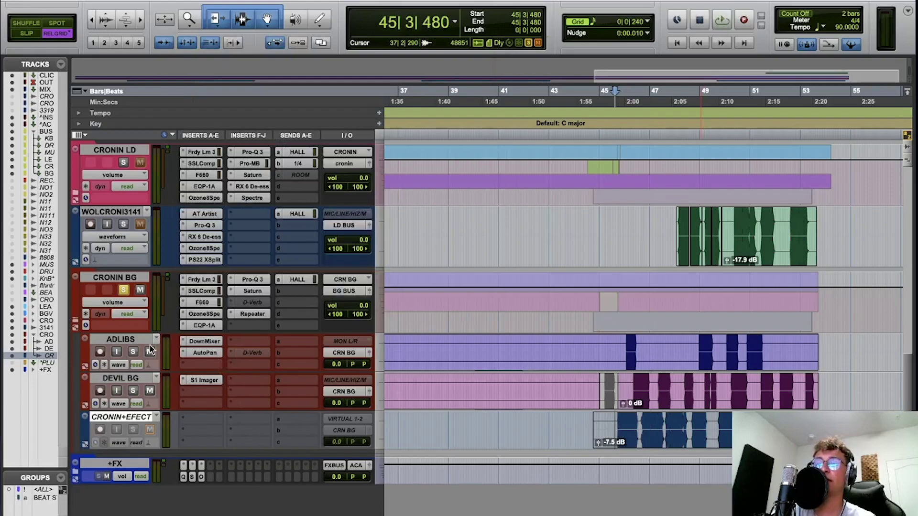
pyautogui.click(205, 353)
pyautogui.click(181, 41)
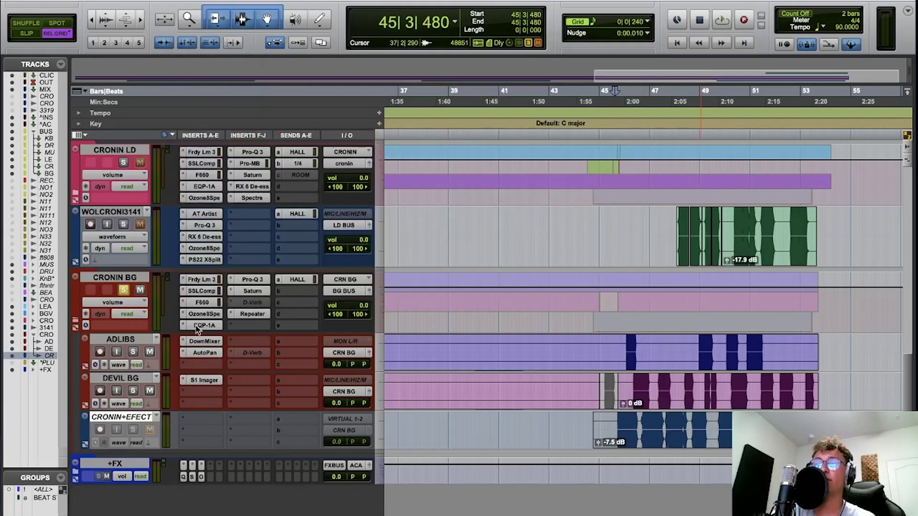
# Review the Frdy Lm 3 insert on CRONIN BG and open its Repeater delay for inspection
pyautogui.click(210, 278)
pyautogui.click(181, 41)
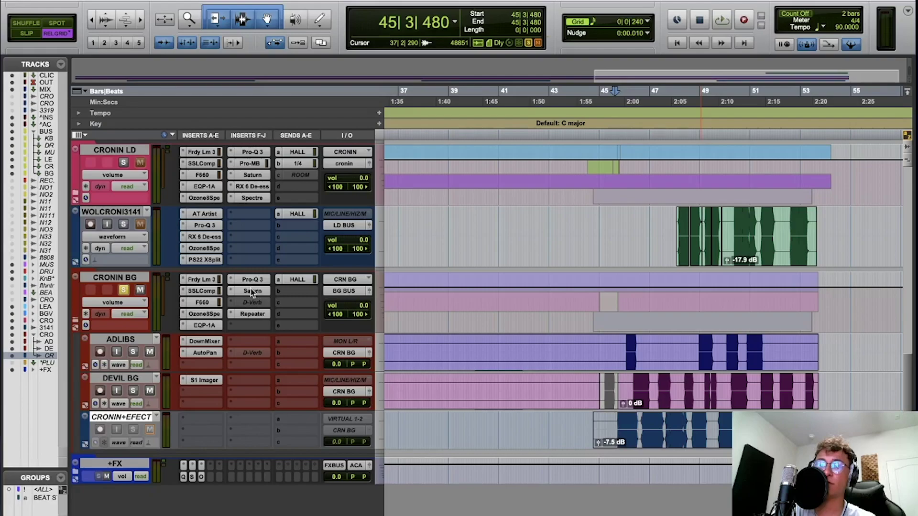
pyautogui.click(244, 315)
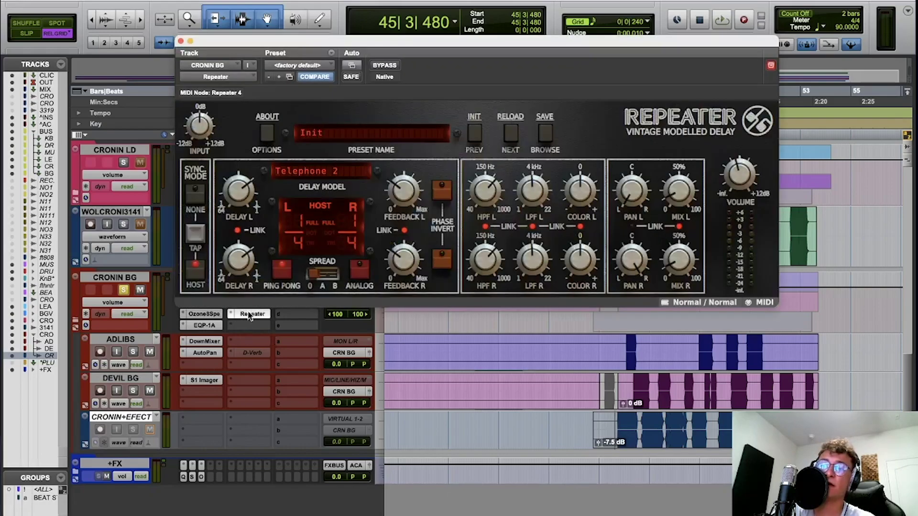
# Review the HALL send on CRONIN BG and turn off the CRONIN BG solo
pyautogui.click(181, 42)
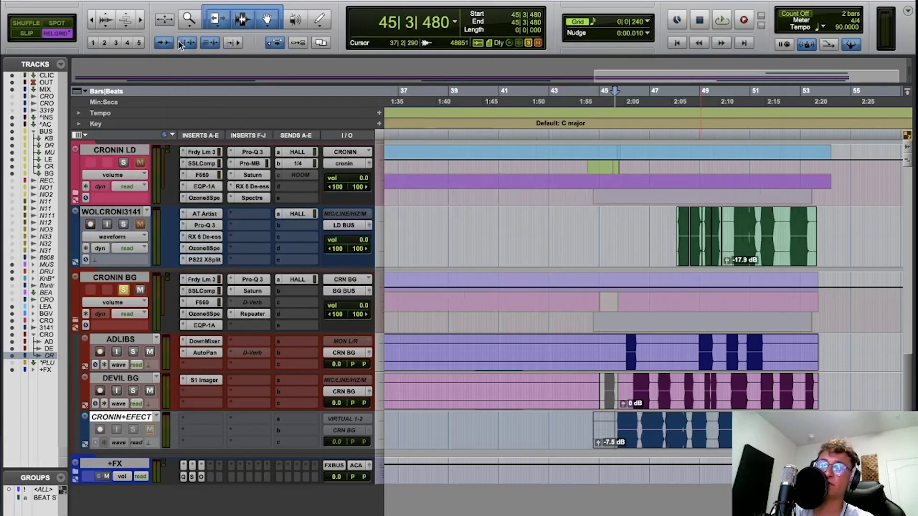
pyautogui.click(291, 279)
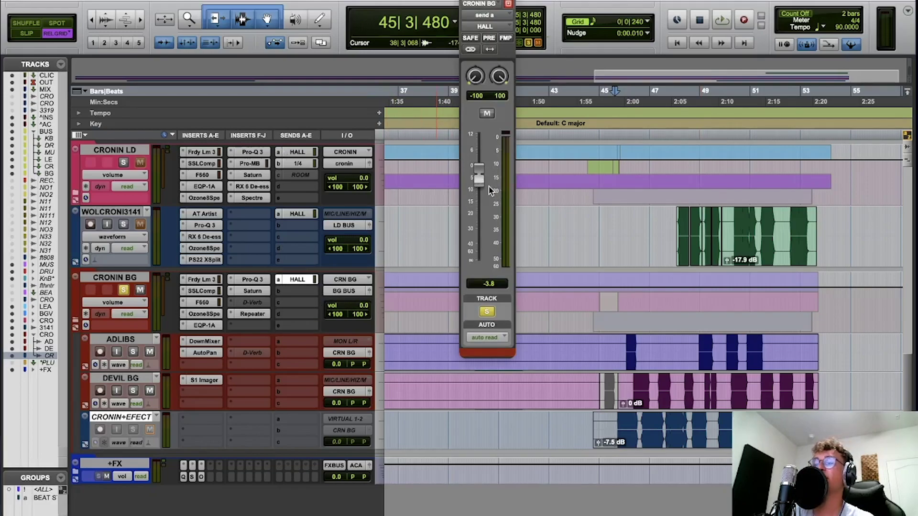
pyautogui.click(123, 291)
pyautogui.click(465, 1)
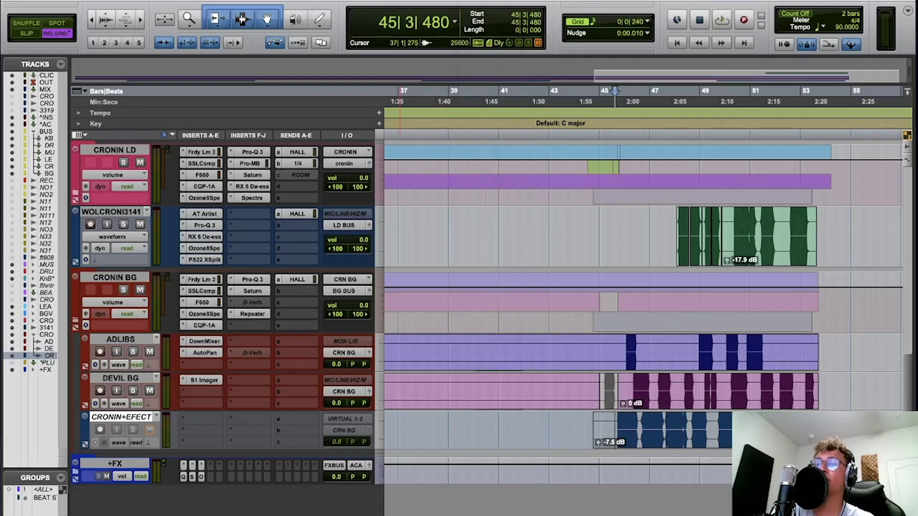
# Collapse the CRONIN BG folder and expand the BG VOX folder to show its member tracks
pyautogui.click(75, 320)
pyautogui.scroll(2, 100, 293)
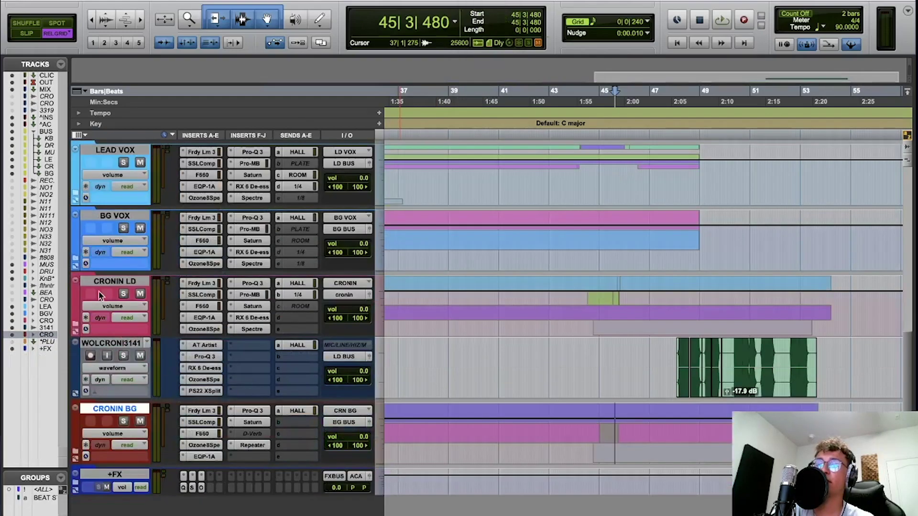
pyautogui.click(76, 258)
pyautogui.scroll(-2, 386, 330)
pyautogui.hscroll(-5, 386, 330)
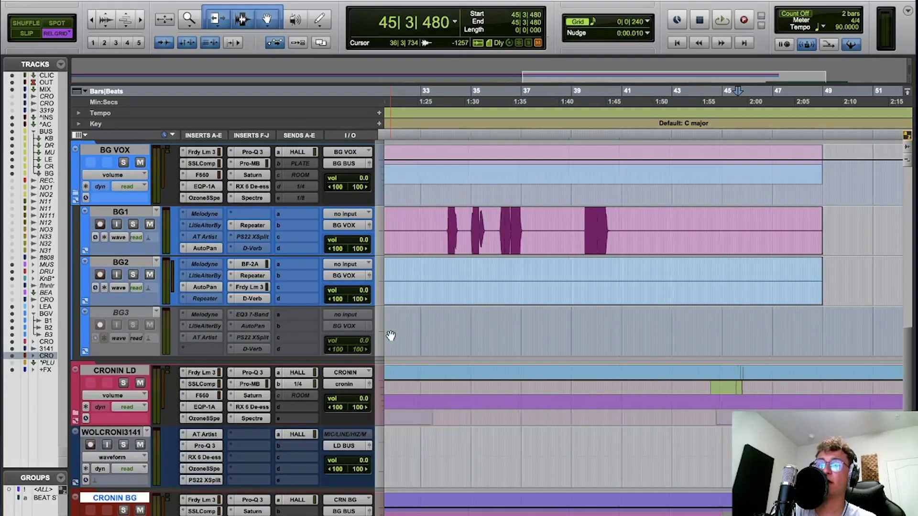
# Review the Spectre insert on the BG VOX track
pyautogui.scroll(2, 386, 330)
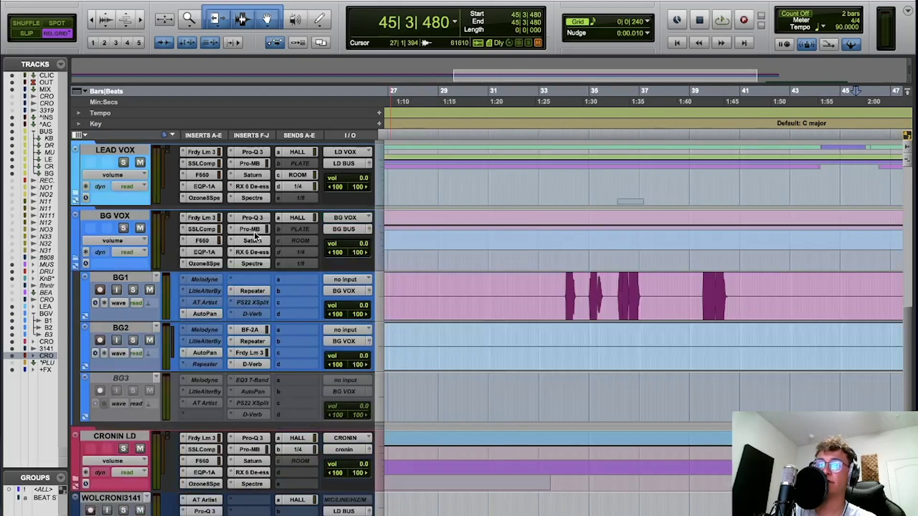
pyautogui.click(251, 264)
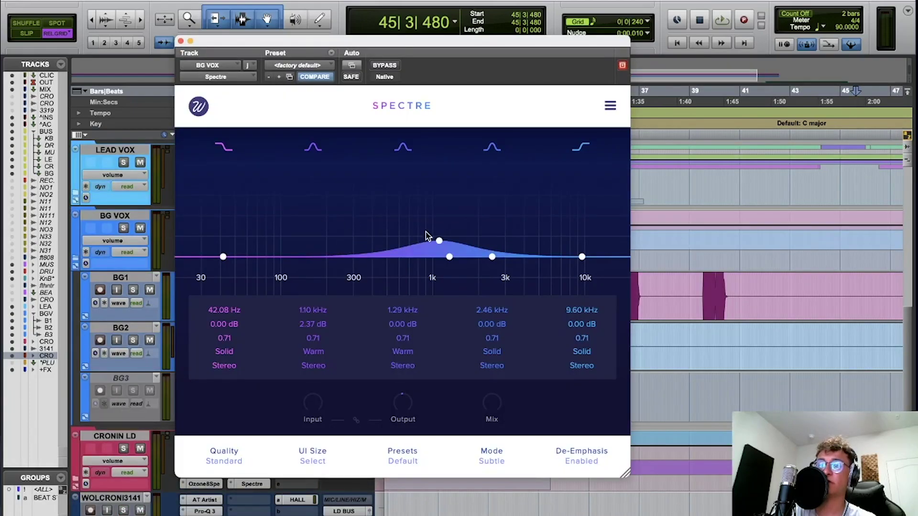
pyautogui.click(181, 41)
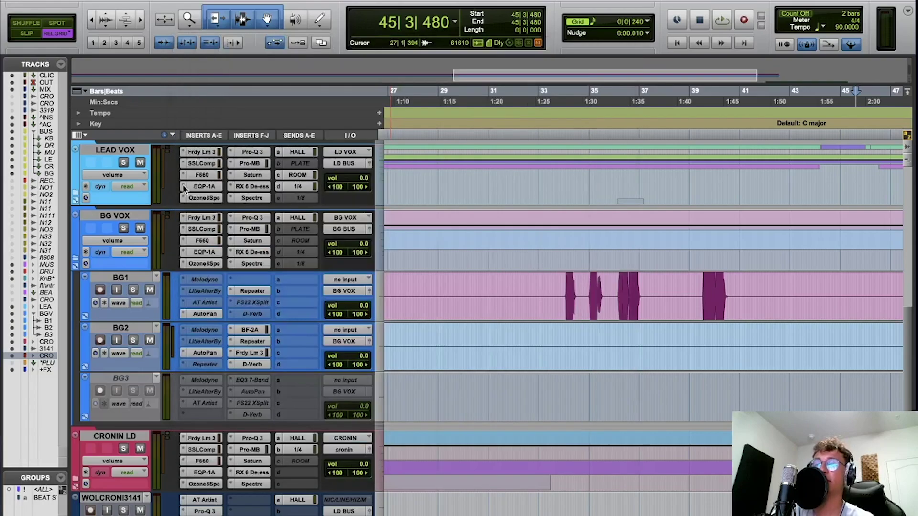
# Place the playback position at 16|1|720, at the start of a BG2 clip, and solo the BG2 track
pyautogui.click(564, 288)
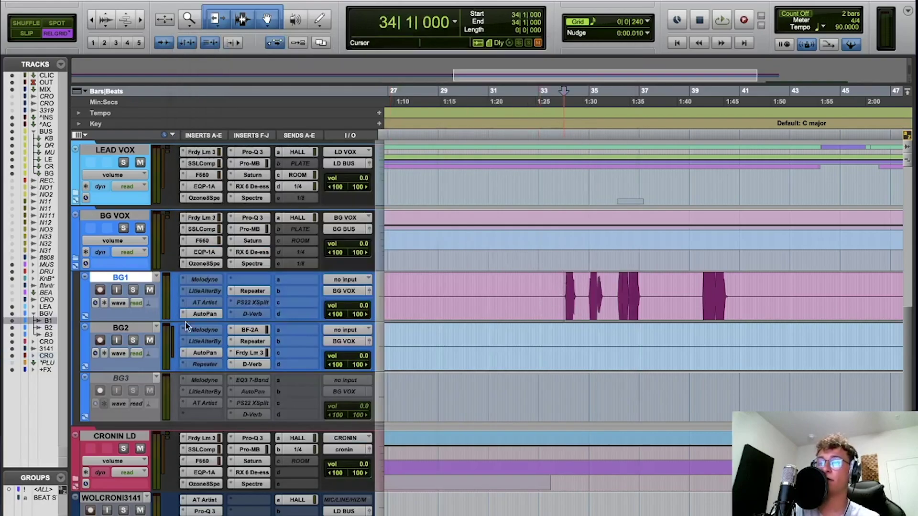
pyautogui.hscroll(3, 383, 336)
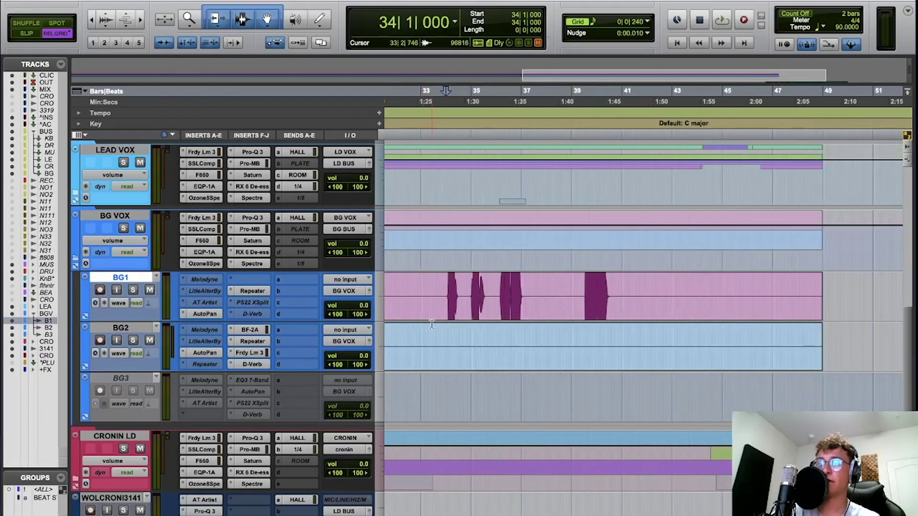
pyautogui.hscroll(-10, 383, 336)
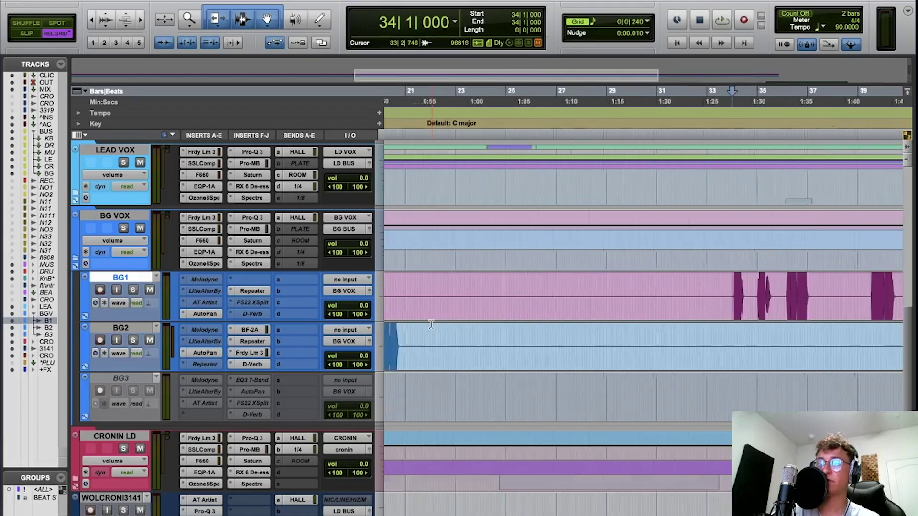
pyautogui.click(587, 335)
pyautogui.click(134, 341)
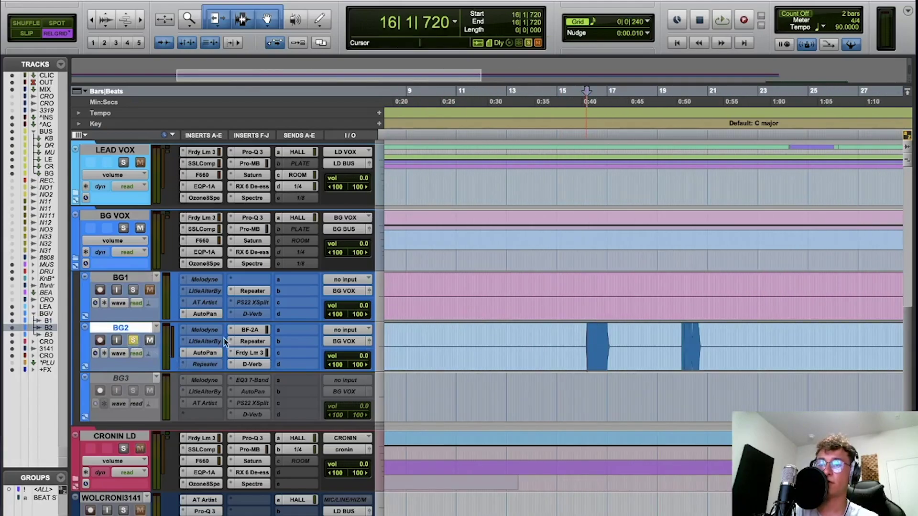
# Review the BF-2A compressor and Repeater delay inserts on BG2
pyautogui.click(257, 332)
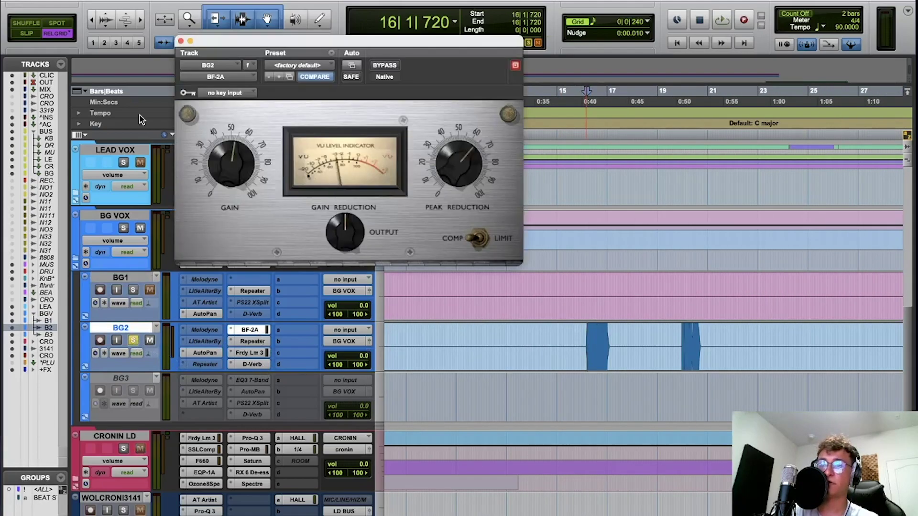
pyautogui.click(179, 42)
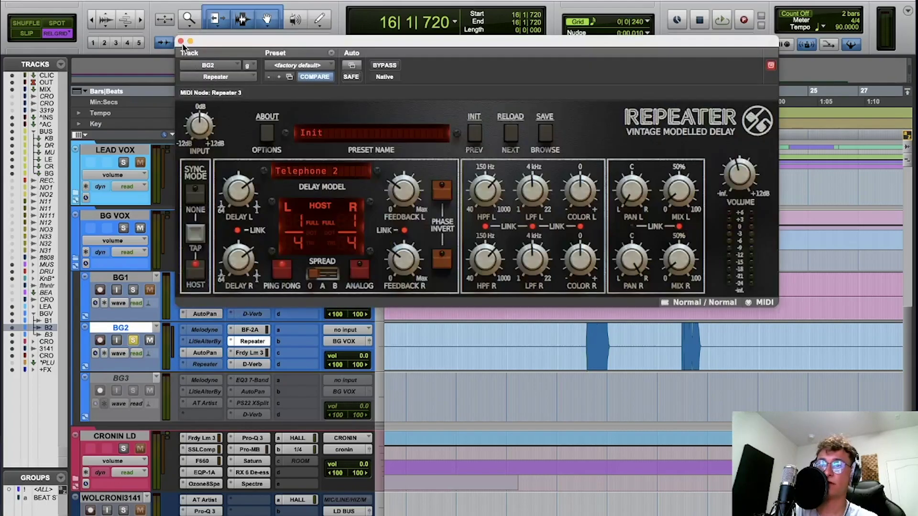
pyautogui.click(181, 41)
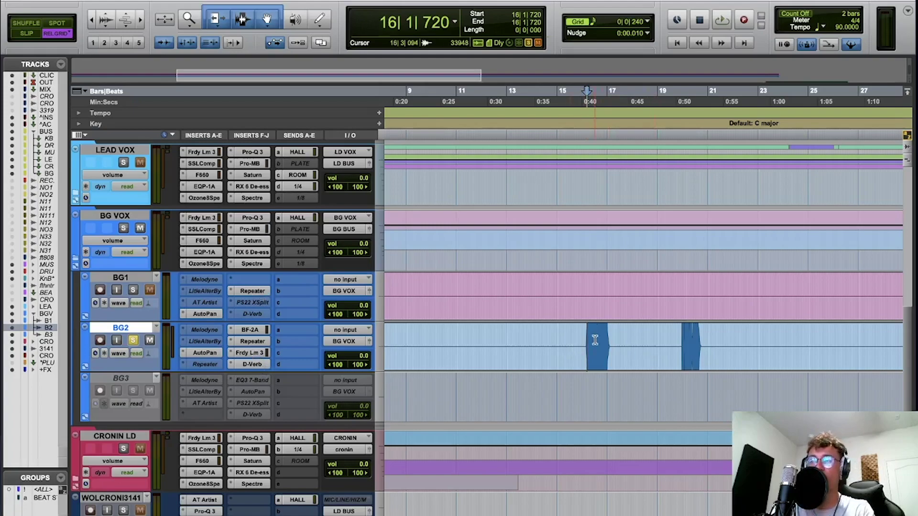
# Play the soloed BG2 clip from 16|1|720 briefly and review the D-Verb insert on BG2
pyautogui.press('space')
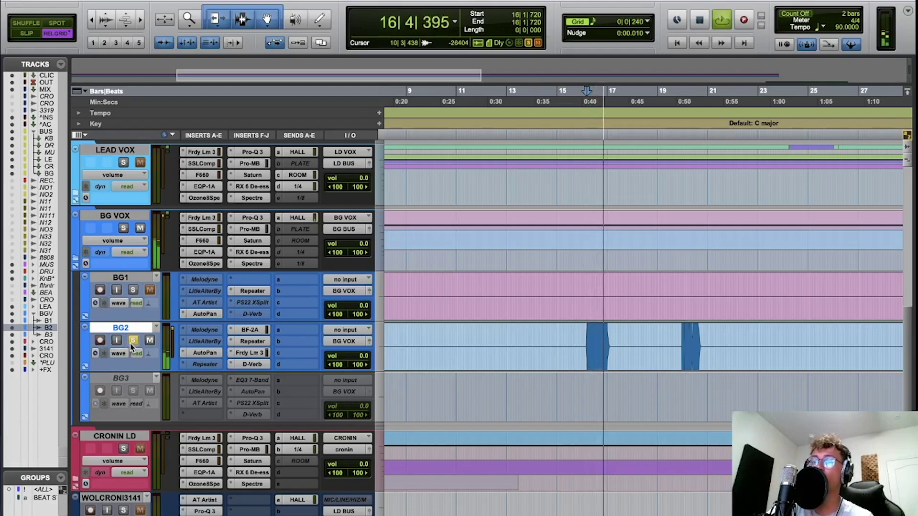
pyautogui.press('space')
pyautogui.click(263, 365)
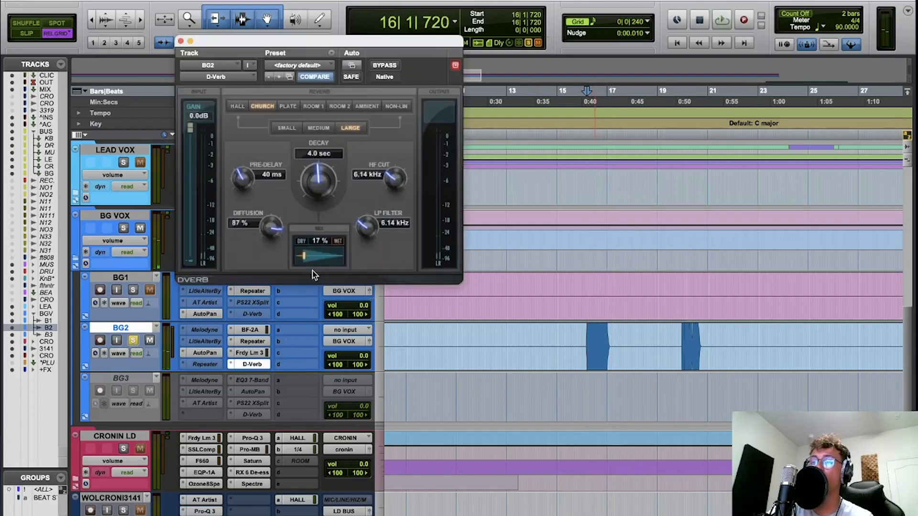
pyautogui.click(181, 41)
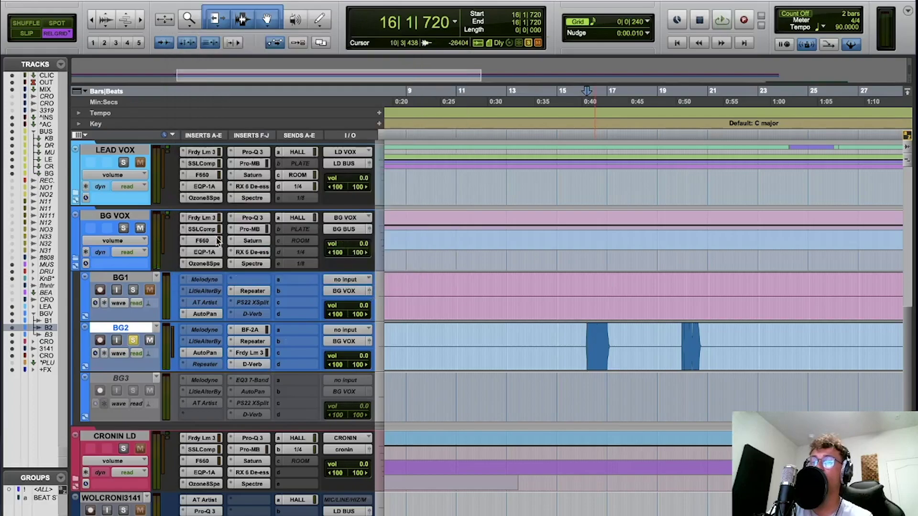
# Collapse the BG VOX folder and expand the +FX folder to show its reverb and delay return tracks
pyautogui.click(76, 261)
pyautogui.scroll(-2, 267, 431)
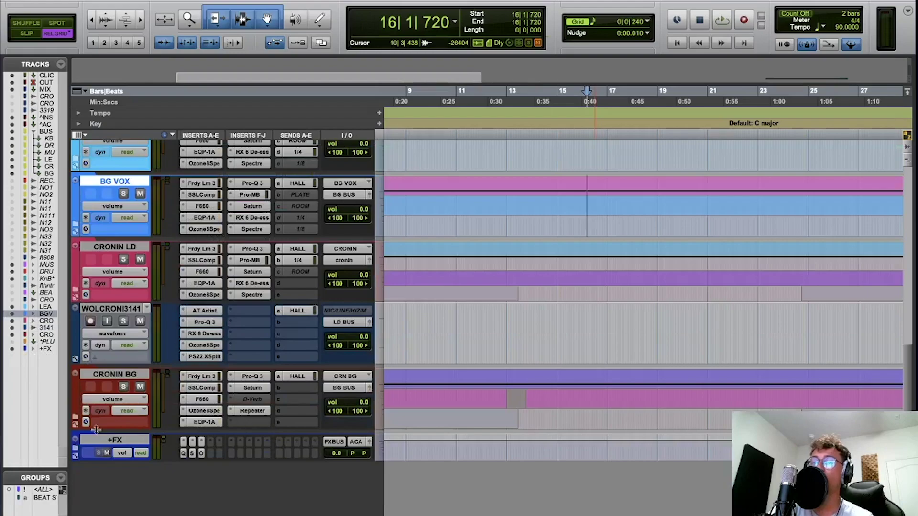
pyautogui.click(75, 451)
pyautogui.scroll(-10, 335, 335)
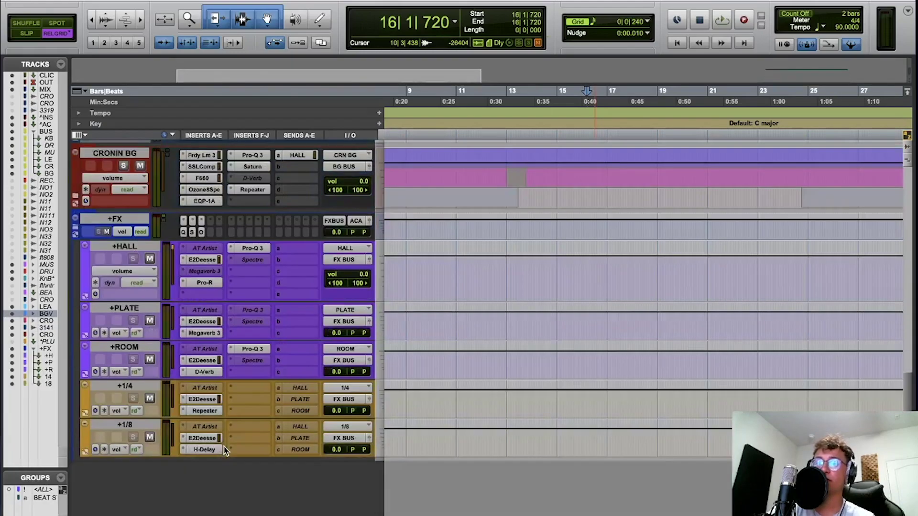
pyautogui.hscroll(5, 462, 415)
pyautogui.hscroll(-5, 461, 415)
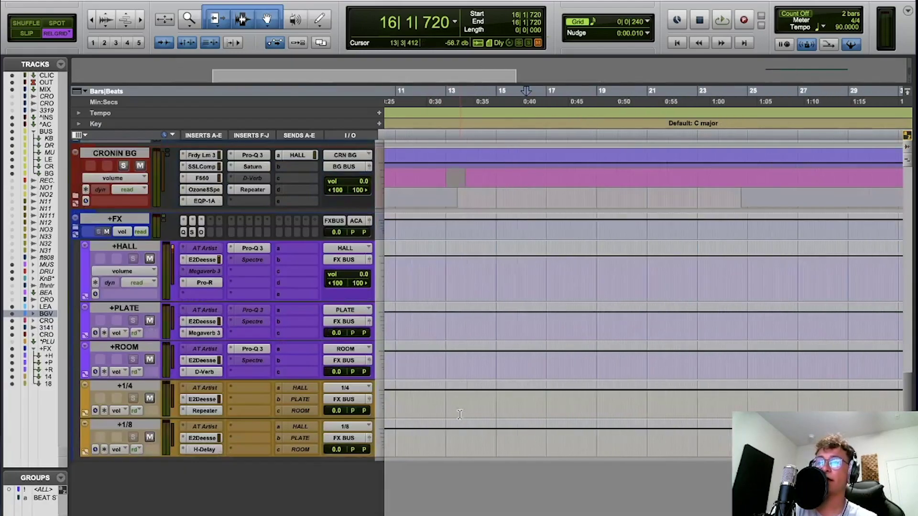
# Review the E2Deesser and FabFilter Pro-R inserts on the +HALL return track
pyautogui.click(201, 259)
pyautogui.click(181, 41)
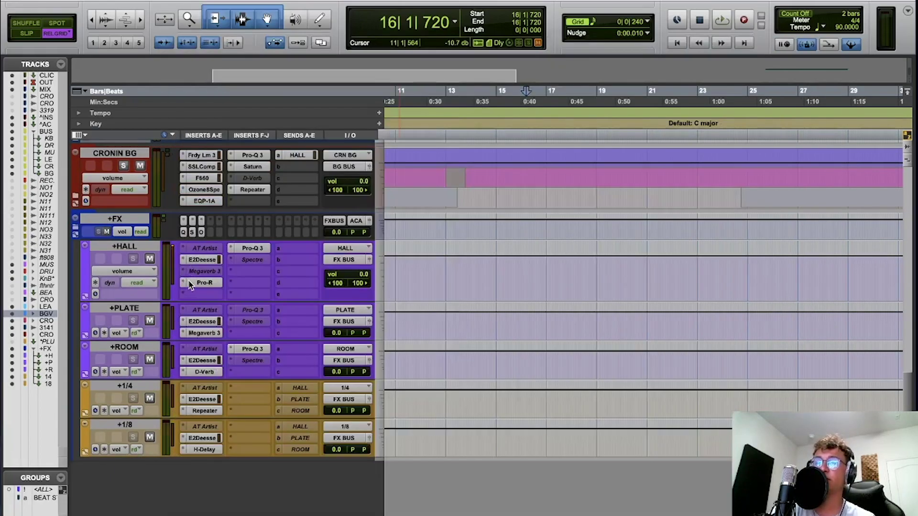
pyautogui.click(203, 282)
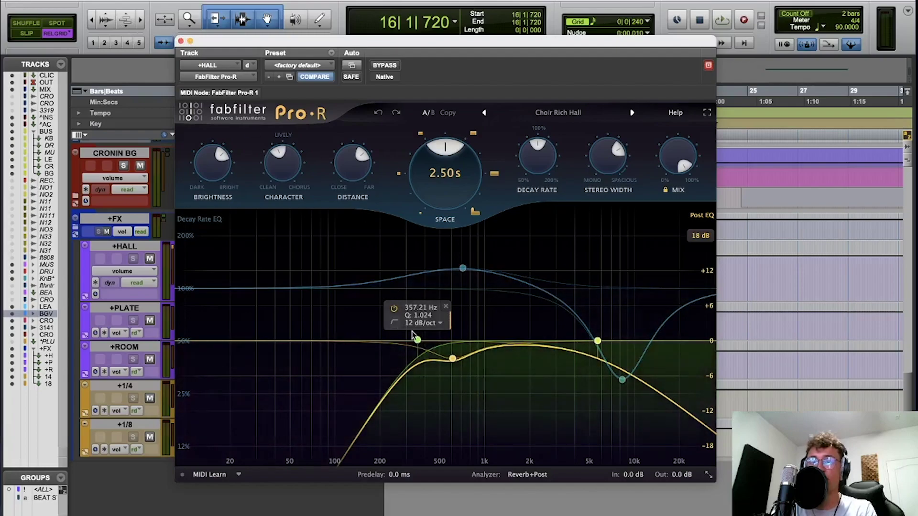
pyautogui.click(180, 42)
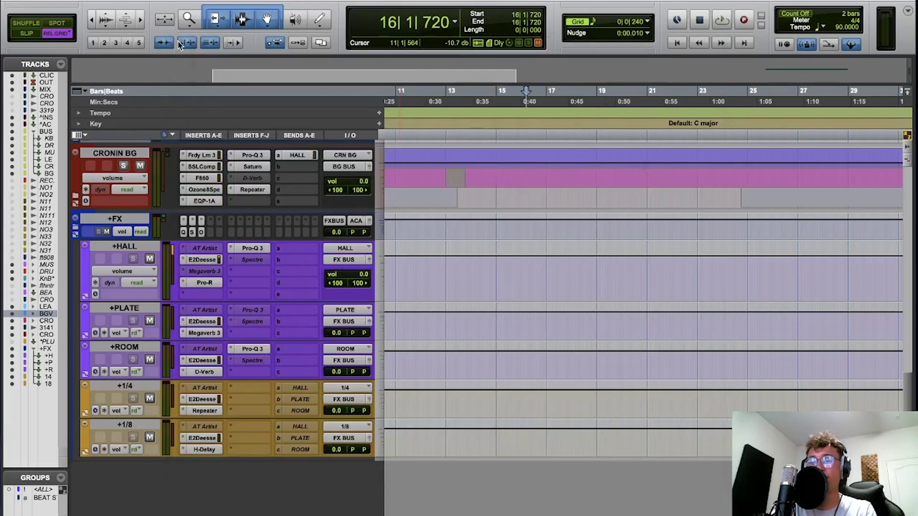
# Review the D-Verb and FabFilter Pro-Q 3 inserts on the +ROOM return track
pyautogui.click(203, 372)
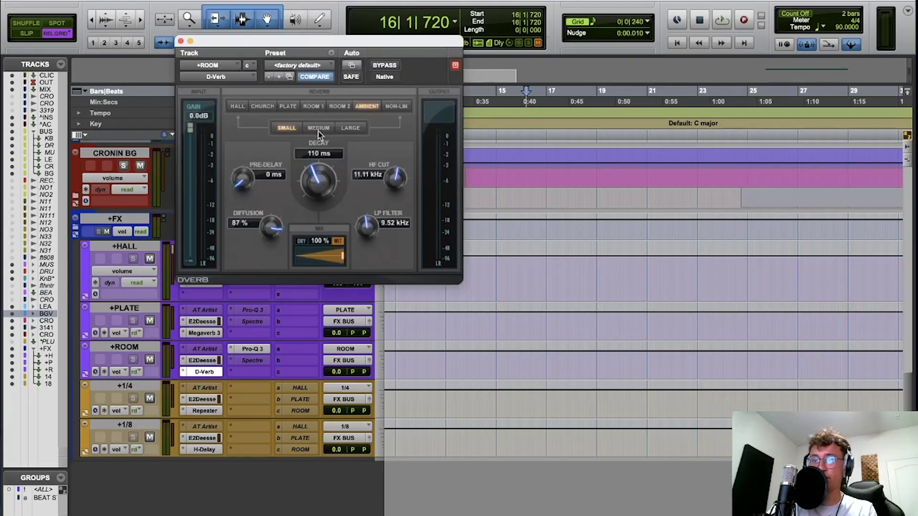
pyautogui.click(180, 41)
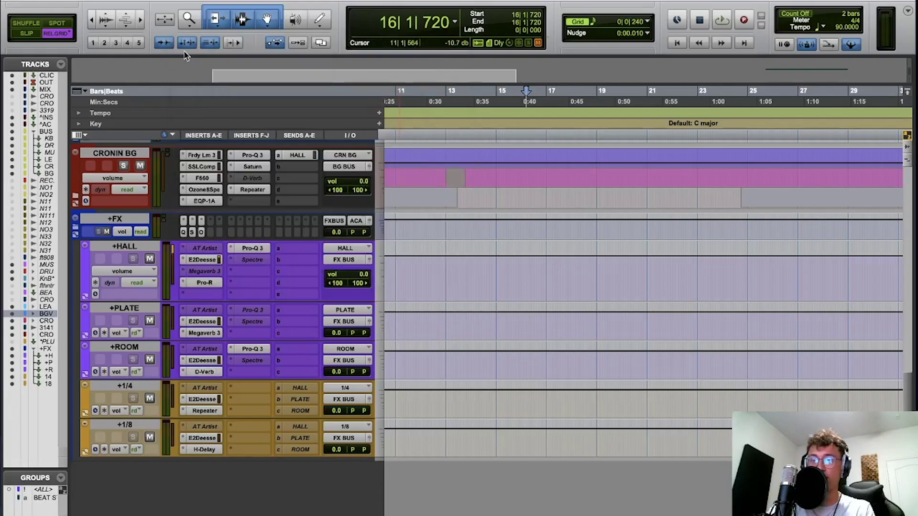
pyautogui.click(254, 351)
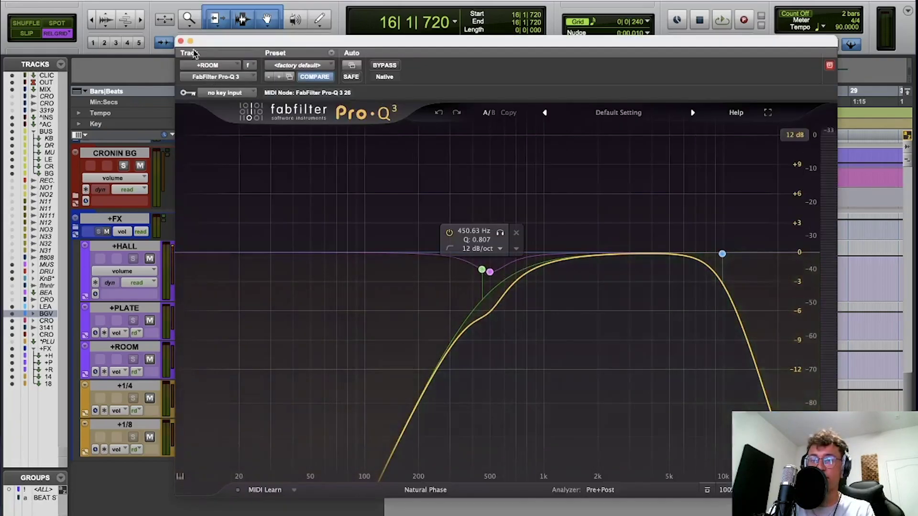
pyautogui.click(181, 40)
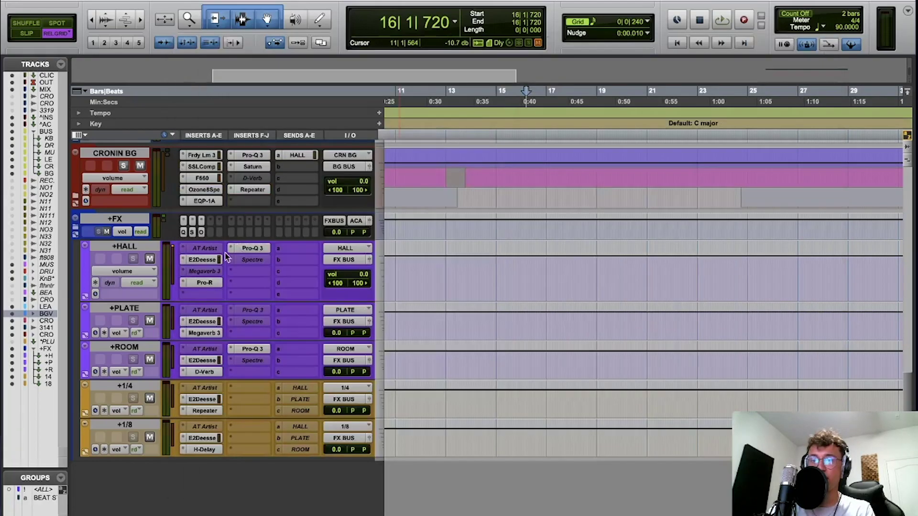
# Review the Repeater delay insert on the +1/4 return track
pyautogui.click(212, 414)
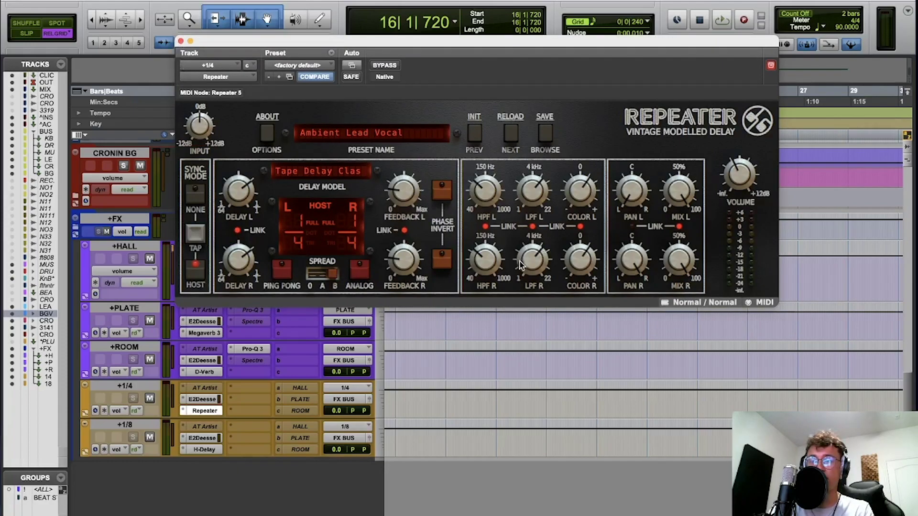
pyautogui.click(180, 41)
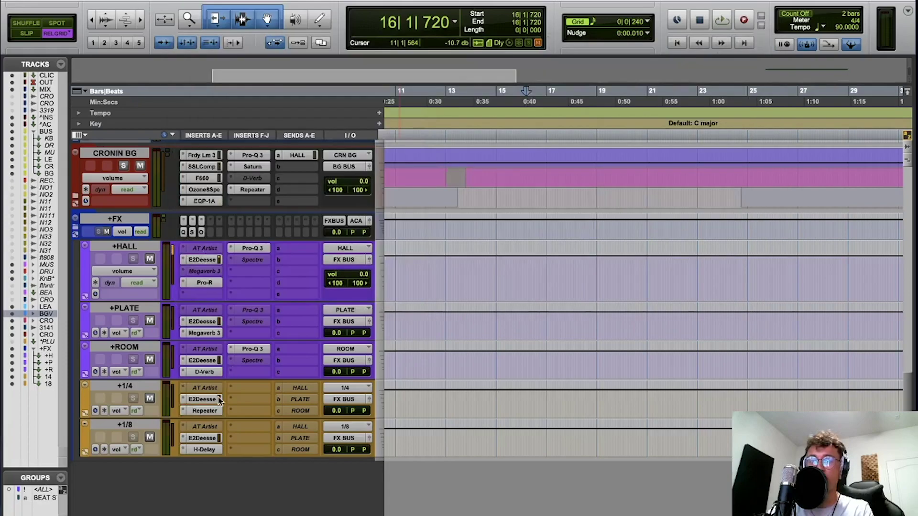
# Review the first insert and the FabFilter Saturn insert on the +FX folder track
pyautogui.click(182, 232)
pyautogui.click(180, 41)
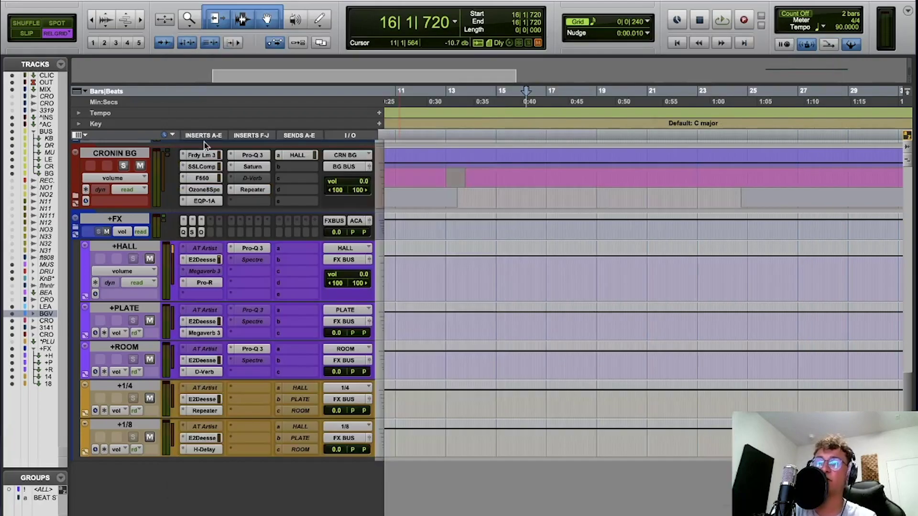
pyautogui.click(193, 232)
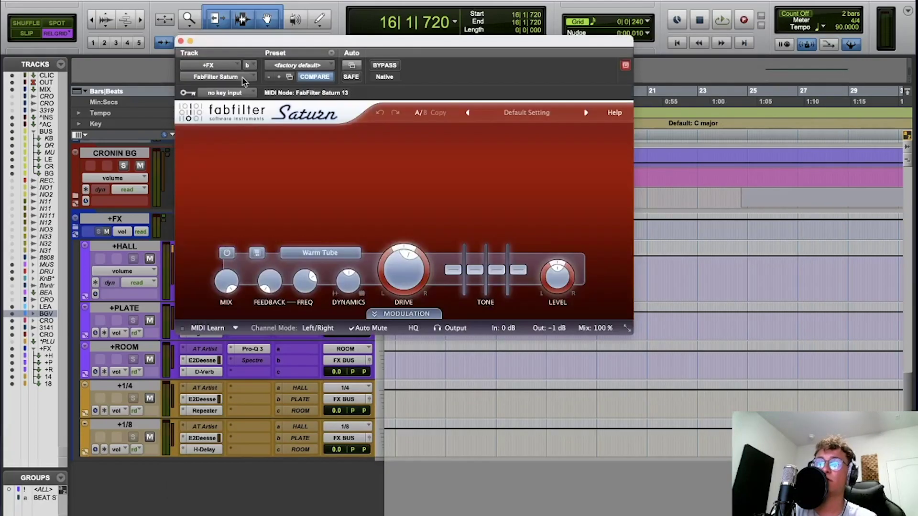
pyautogui.click(181, 41)
# Review the Oxford Inflator insert on +FX, including its effect amount, and collapse the +FX folder
pyautogui.click(201, 232)
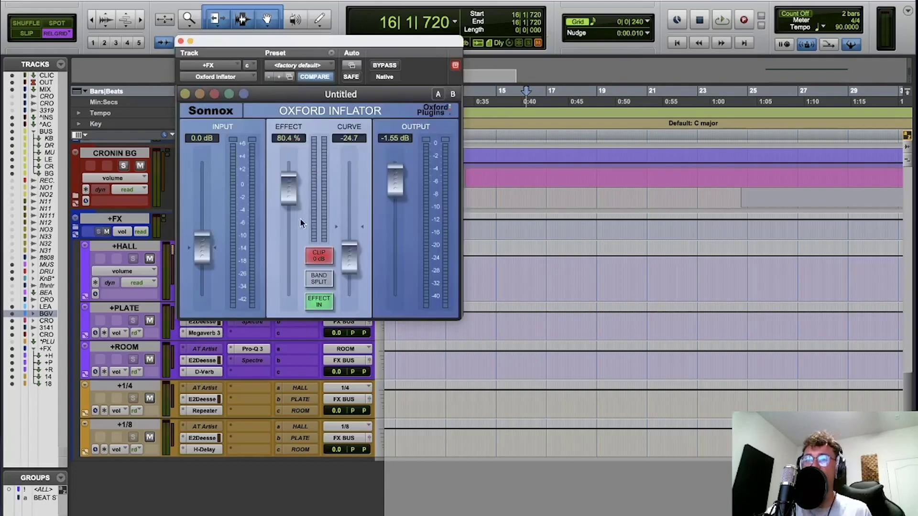
pyautogui.moveTo(289, 209)
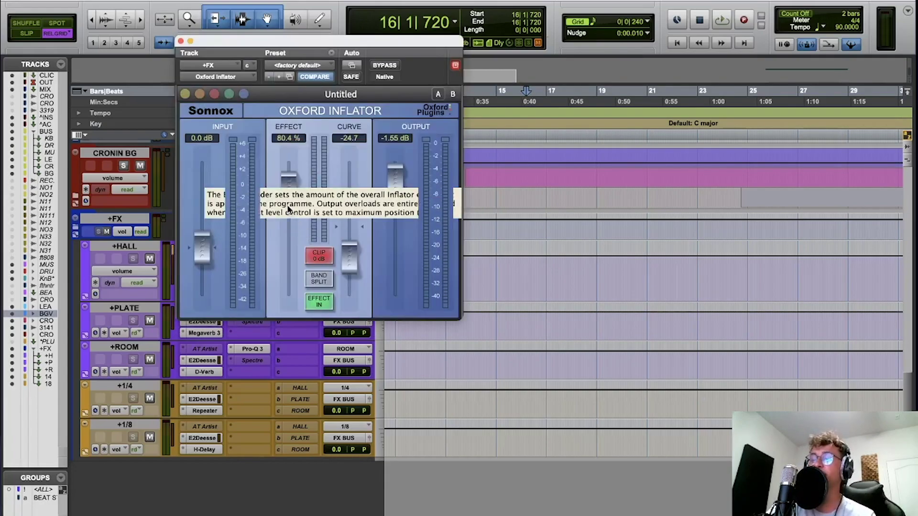
pyautogui.click(181, 41)
pyautogui.click(77, 229)
pyautogui.scroll(6, 229, 310)
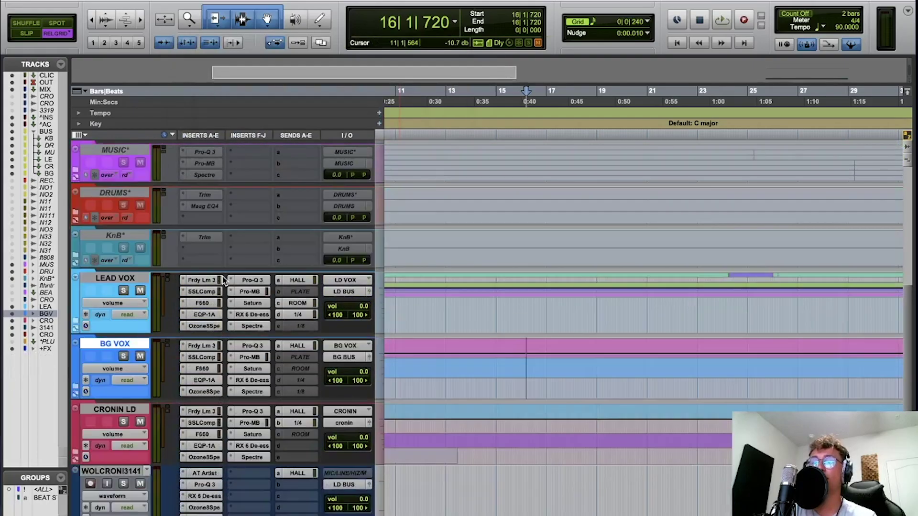
# Review the Oxford Inflator insert on the BGS bus
pyautogui.scroll(3, 229, 310)
pyautogui.scroll(5, 229, 310)
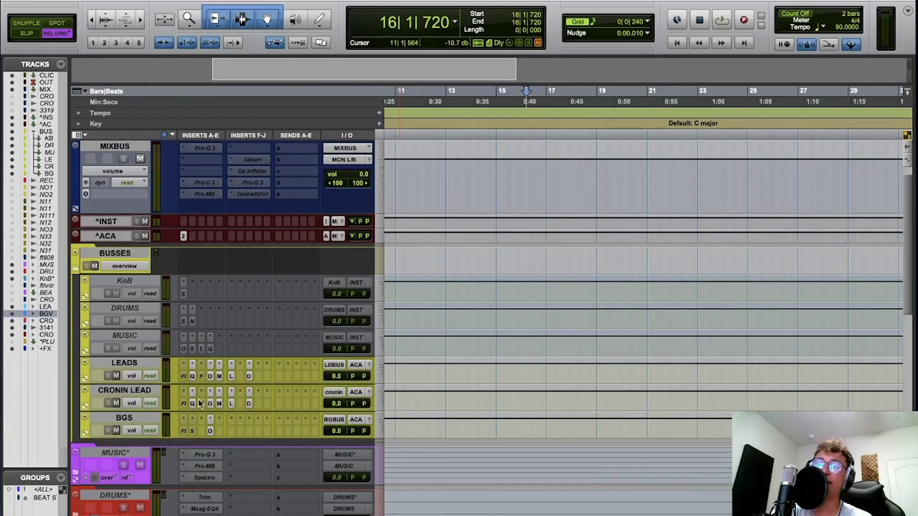
pyautogui.click(211, 432)
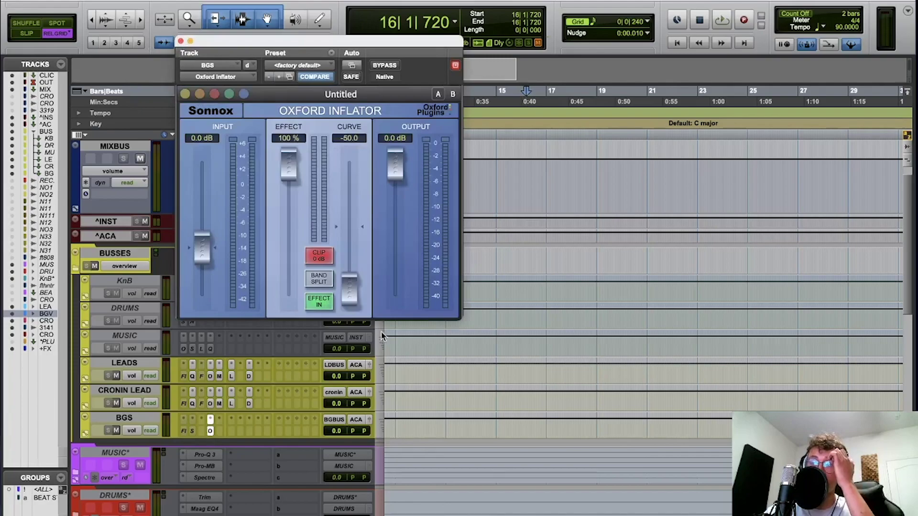
pyautogui.click(181, 41)
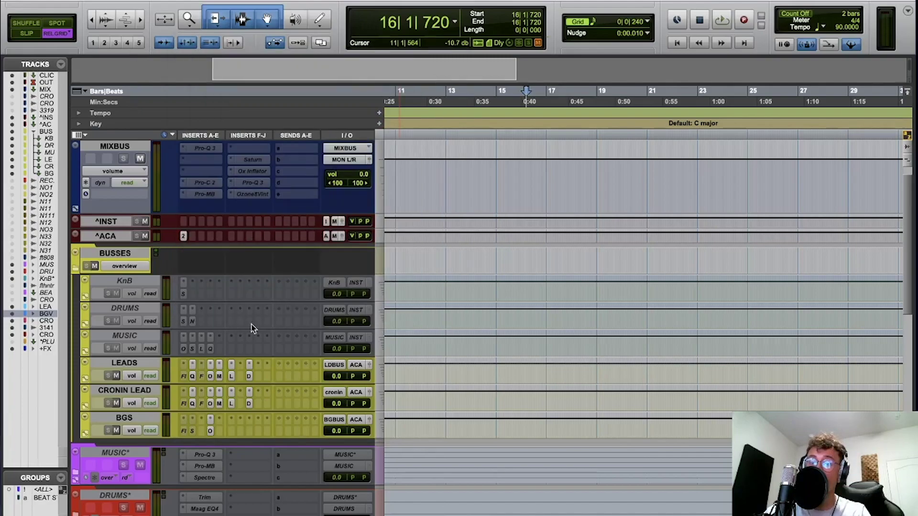
# Review the FabFilter Pro-Q 3 insert on the CRONIN LEAD bus and audition its lowest band in solo during playback
pyautogui.click(192, 405)
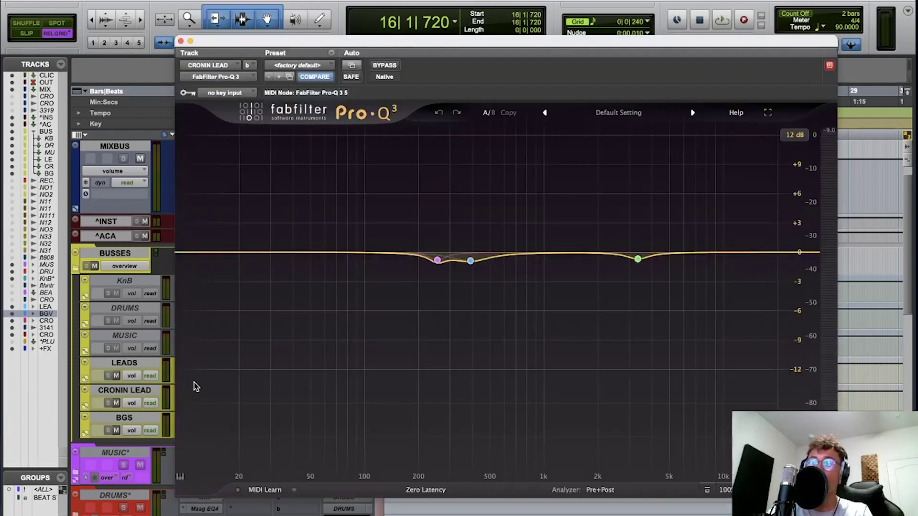
pyautogui.moveTo(241, 38); pyautogui.dragTo(353, 8)
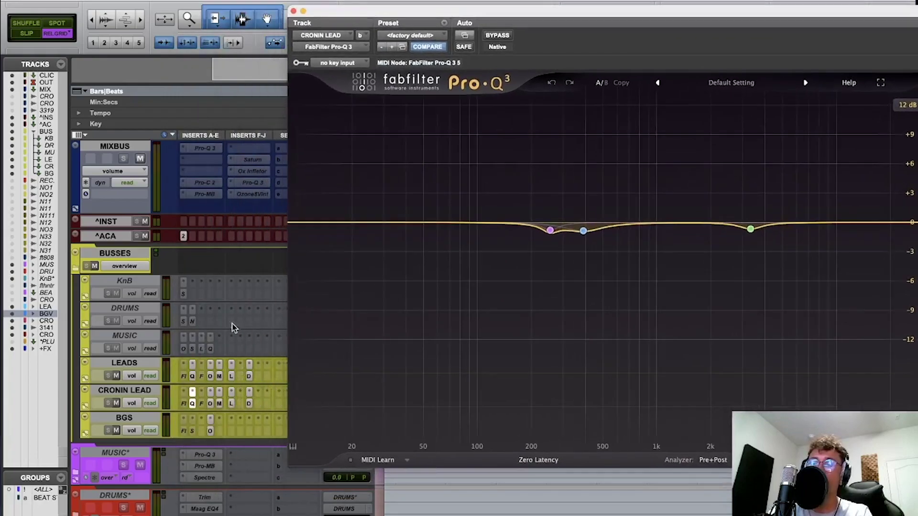
pyautogui.moveTo(550, 231)
pyautogui.click(567, 252)
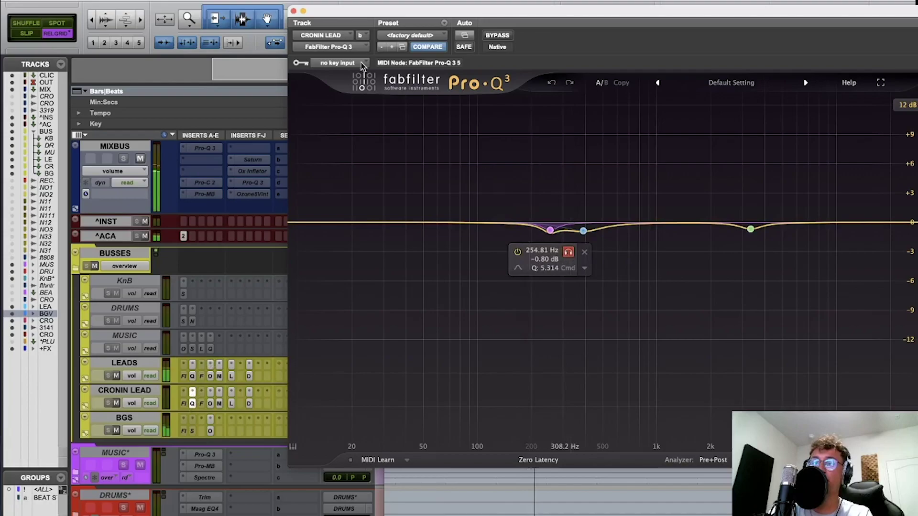
pyautogui.click(293, 10)
# Review the FabFilter Pro-Q 3 insert on the LEADS bus, auditioning each of its two dynamic bands in solo during playback
pyautogui.click(192, 376)
pyautogui.moveTo(531, 231)
pyautogui.click(549, 265)
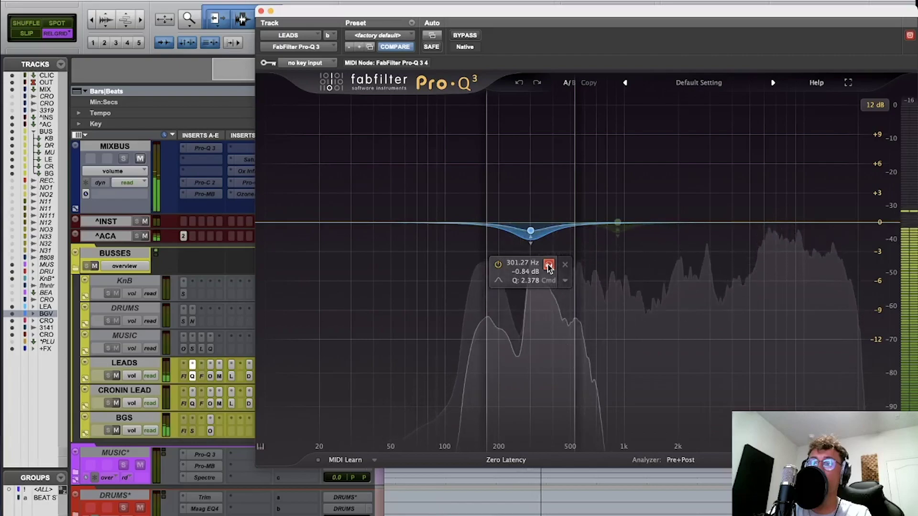
pyautogui.moveTo(618, 223)
pyautogui.click(636, 187)
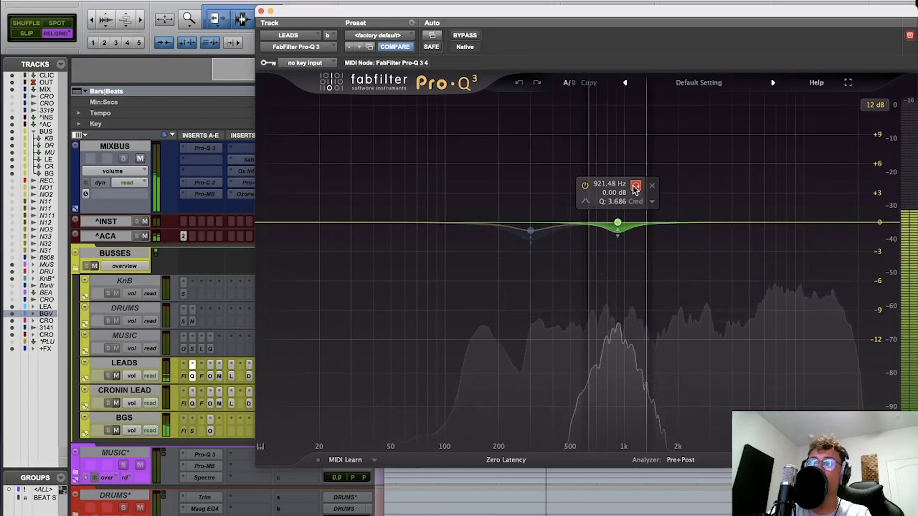
pyautogui.press('space')
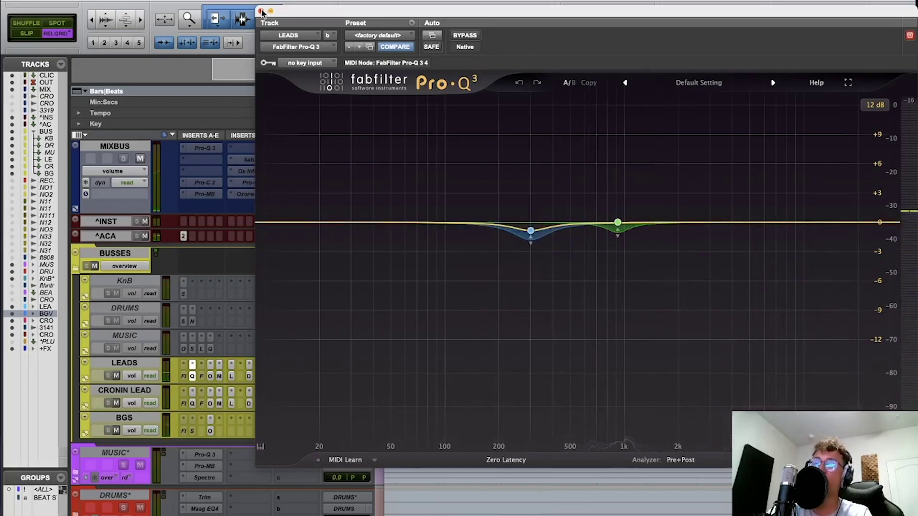
pyautogui.click(261, 11)
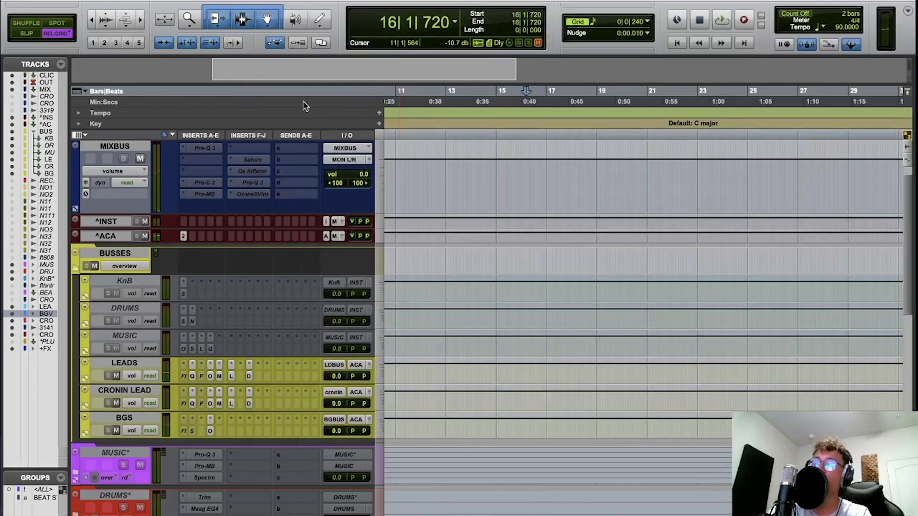
# Review the Oxford Inflator and Maag EQ4 inserts on the LEADS bus
pyautogui.click(210, 376)
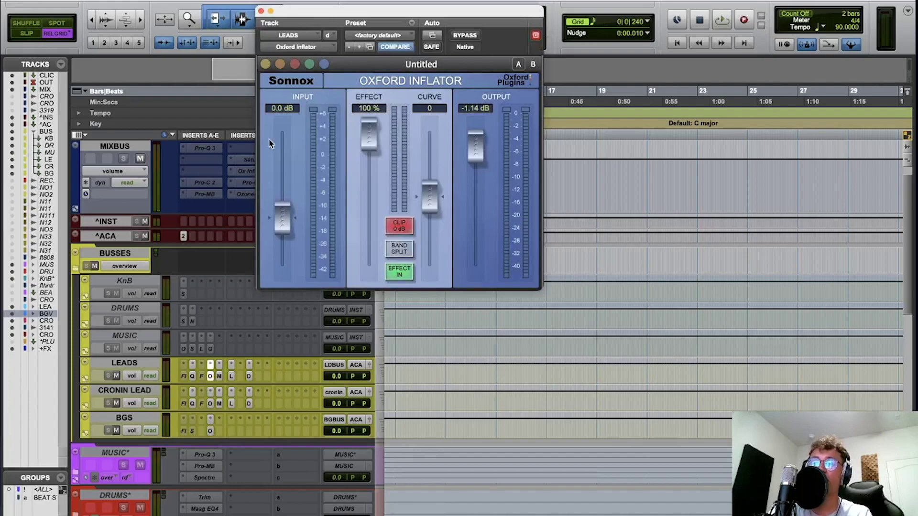
pyautogui.click(261, 10)
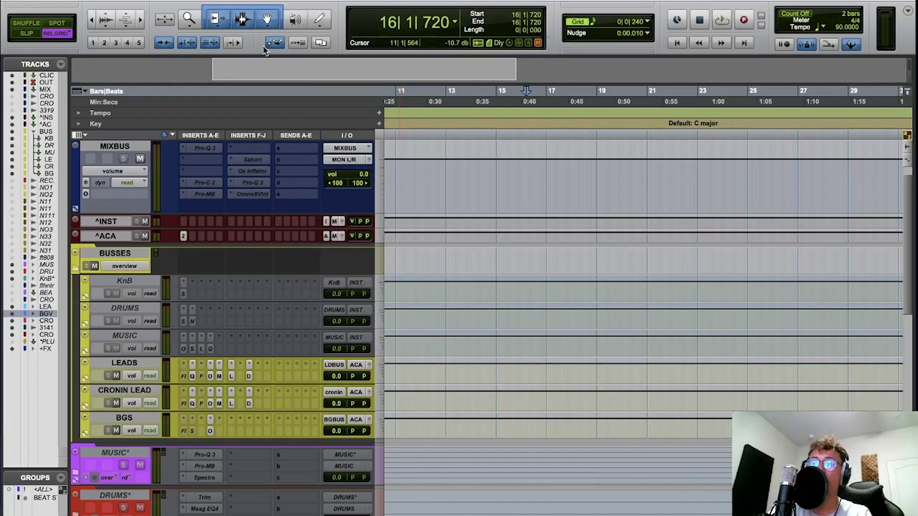
pyautogui.click(219, 376)
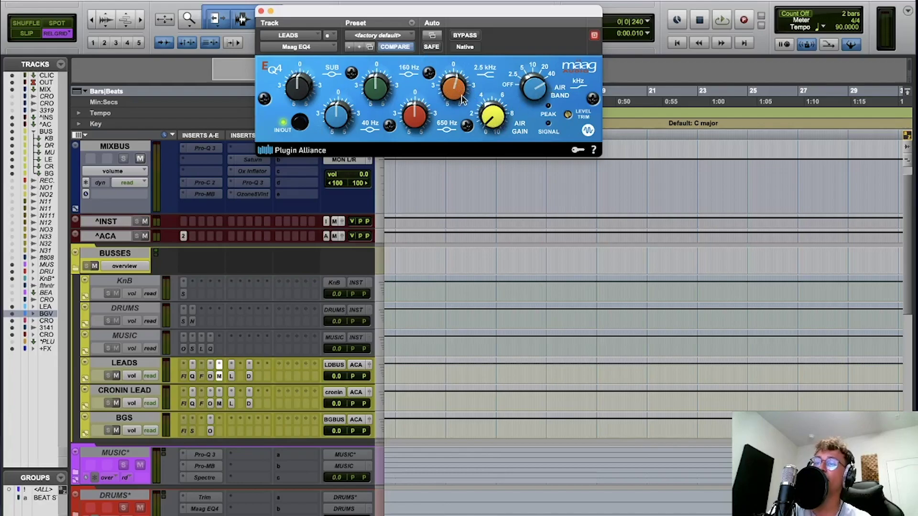
pyautogui.click(261, 11)
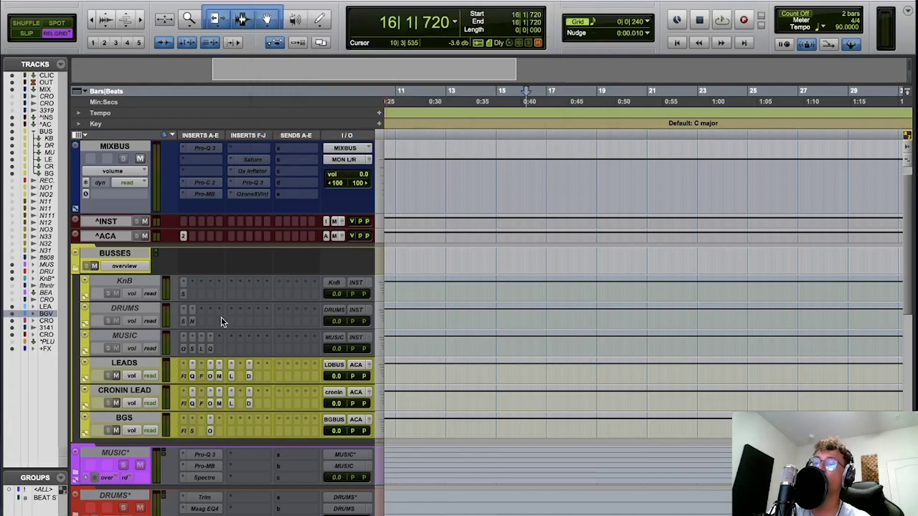
# Review the Teletronix LA-2A during playback and the last insert on the LEADS bus, and select the CRONIN LEAD bus
pyautogui.click(231, 377)
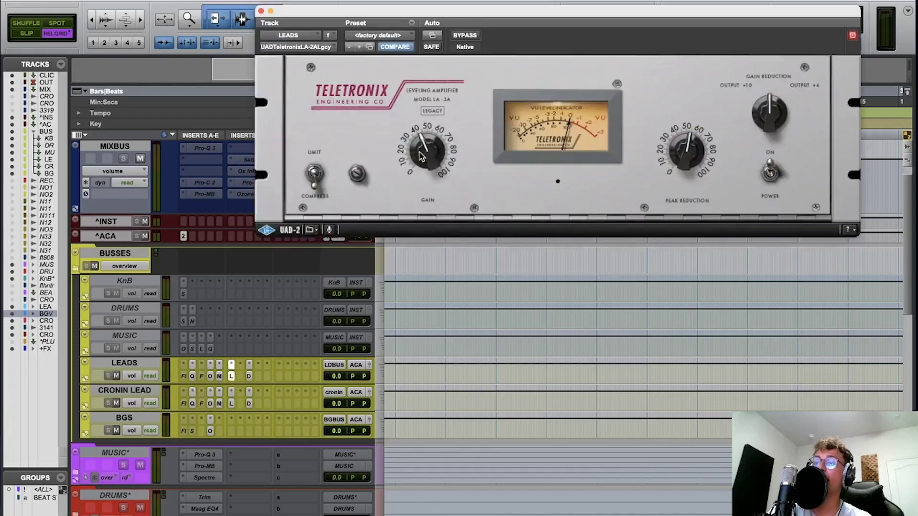
pyautogui.press('space')
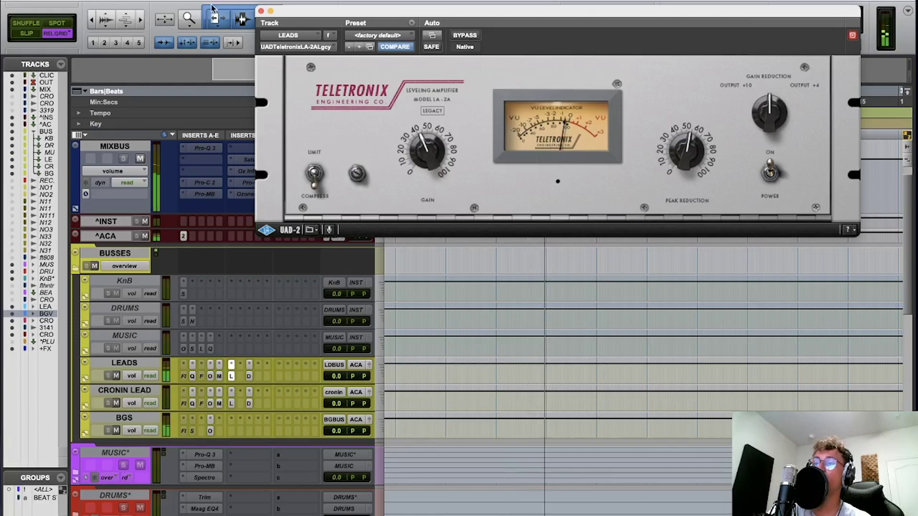
pyautogui.click(261, 10)
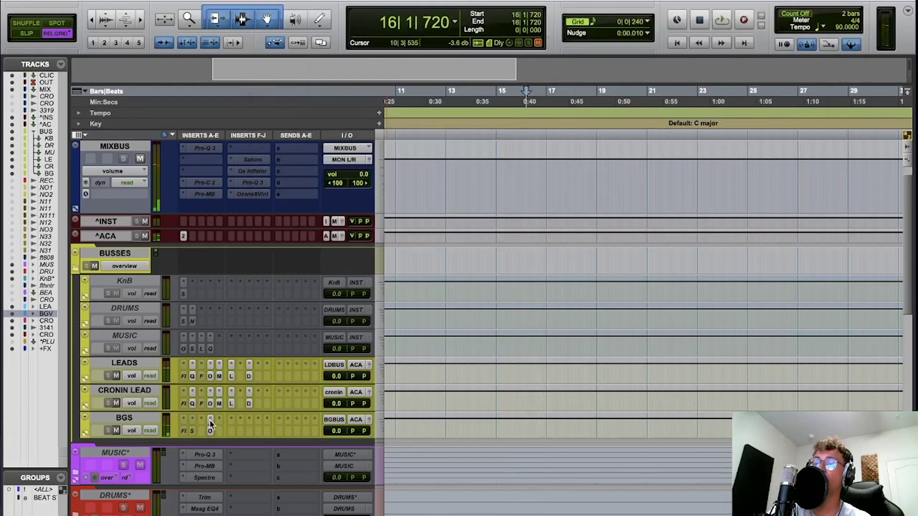
pyautogui.click(249, 378)
pyautogui.click(260, 11)
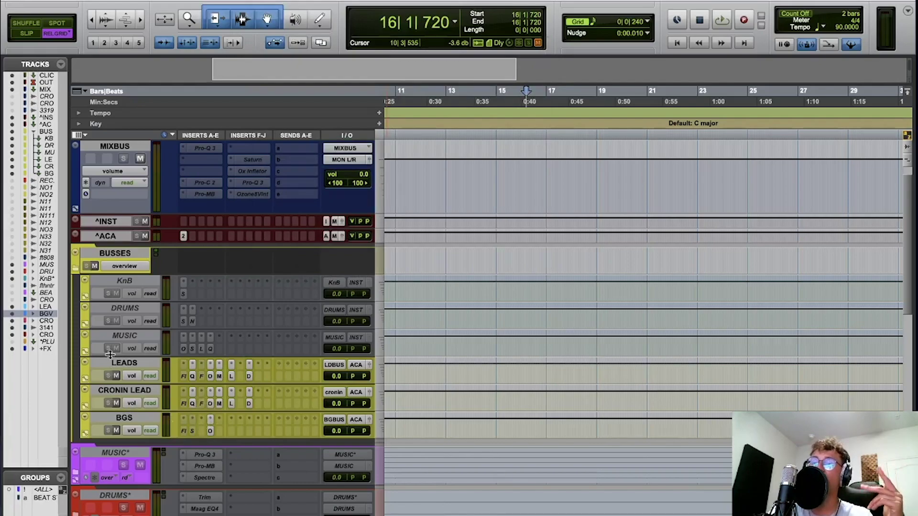
pyautogui.click(124, 365)
pyautogui.click(126, 392)
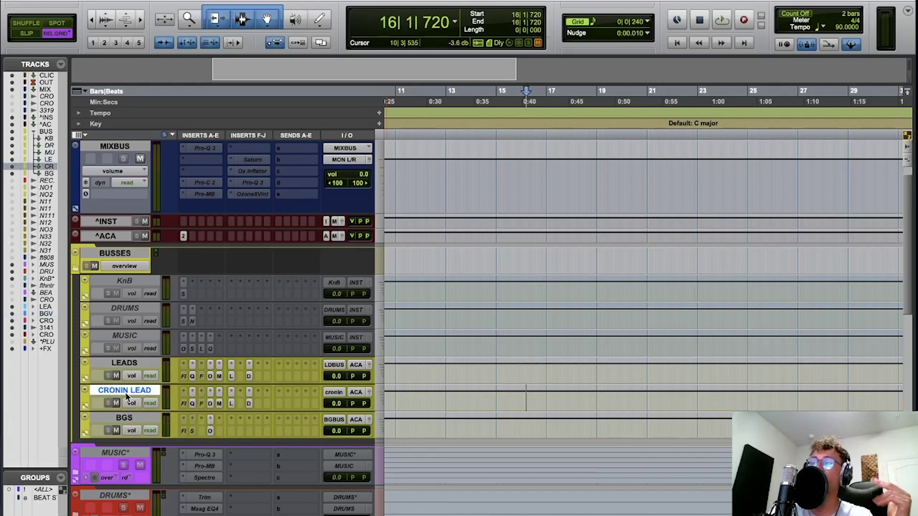
# Review the soothe2 insert on the ^ACA track during playback, comparing the sound with the plug-in bypassed and active
pyautogui.scroll(2, 159, 374)
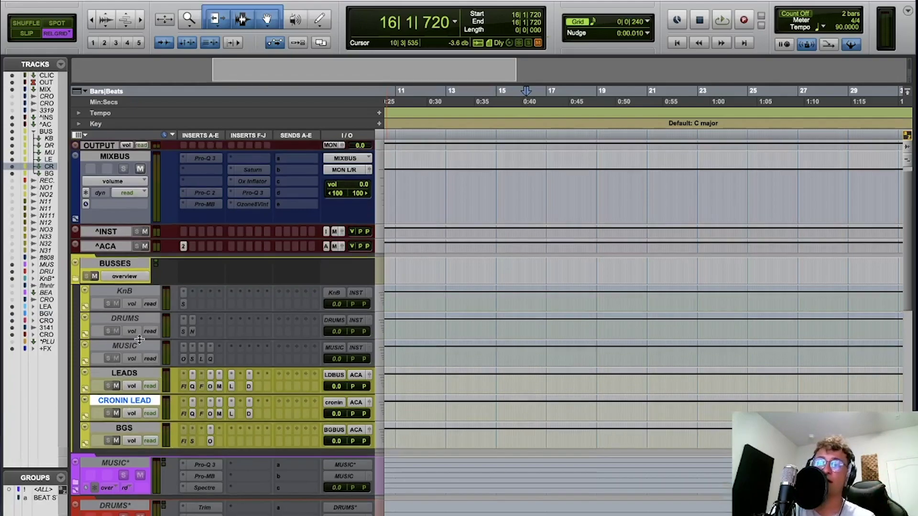
pyautogui.click(184, 258)
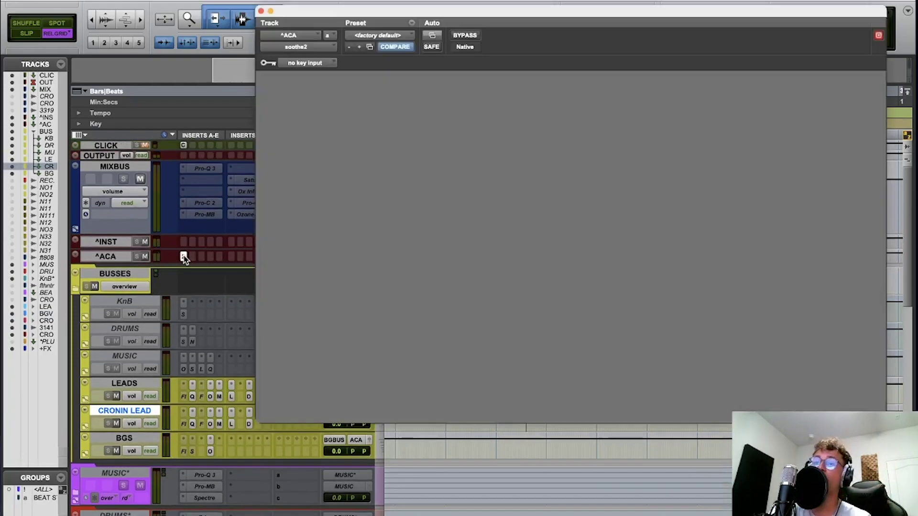
pyautogui.moveTo(300, 11); pyautogui.dragTo(169, 38)
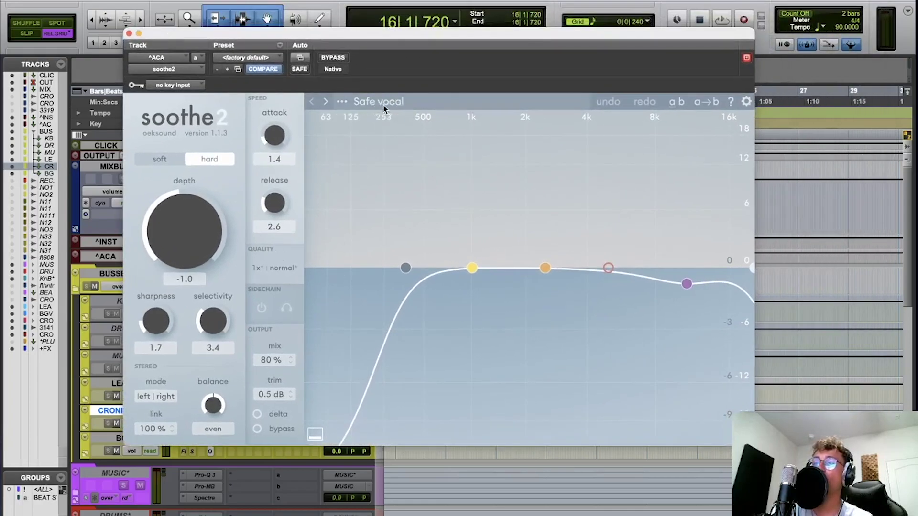
pyautogui.press('space')
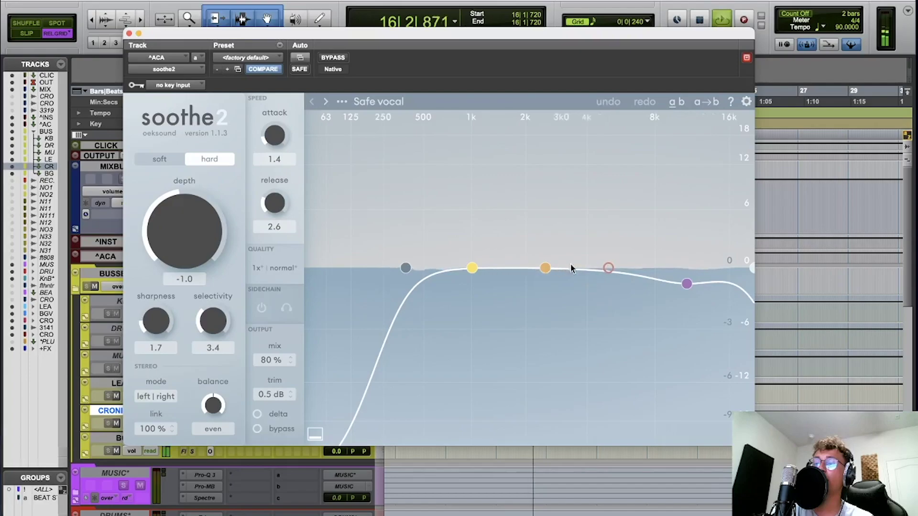
pyautogui.click(341, 61)
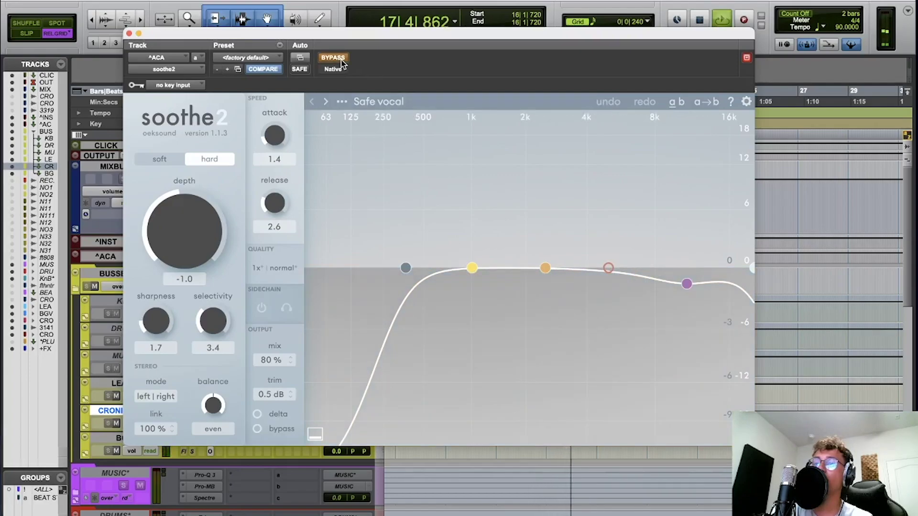
pyautogui.click(341, 63)
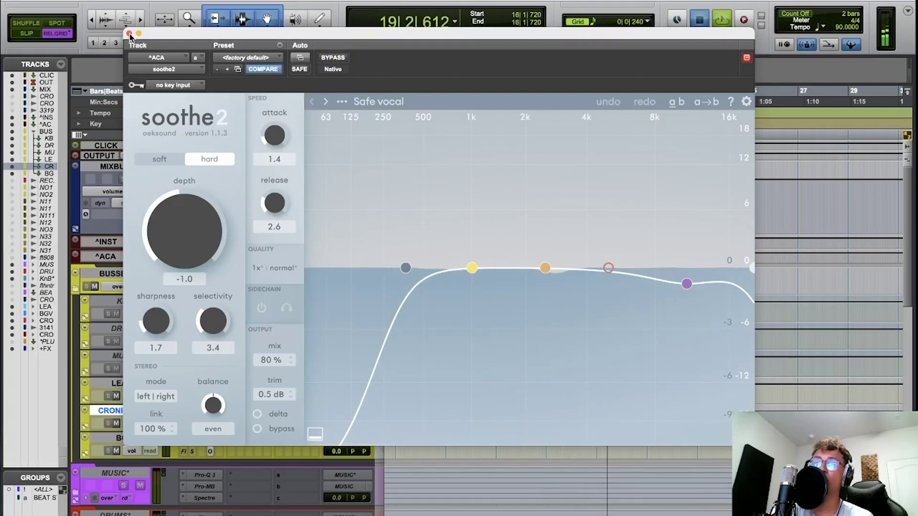
pyautogui.press('space')
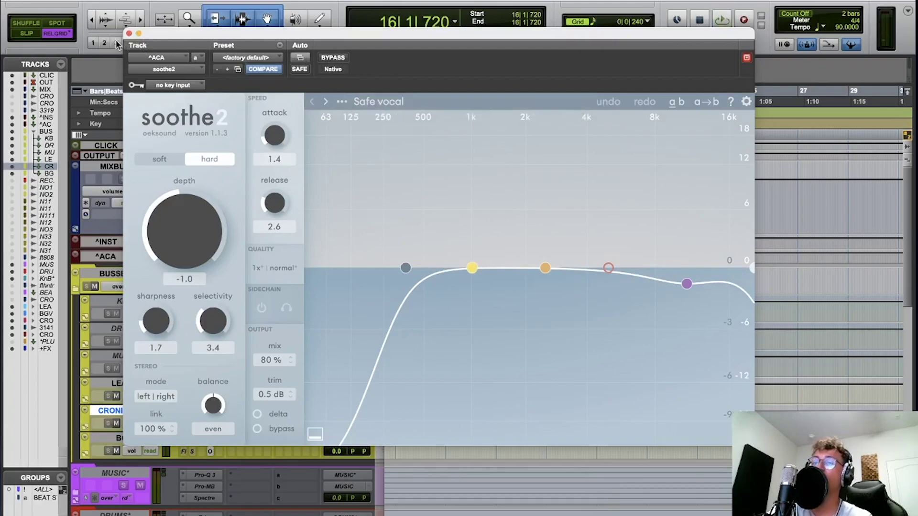
pyautogui.click(129, 33)
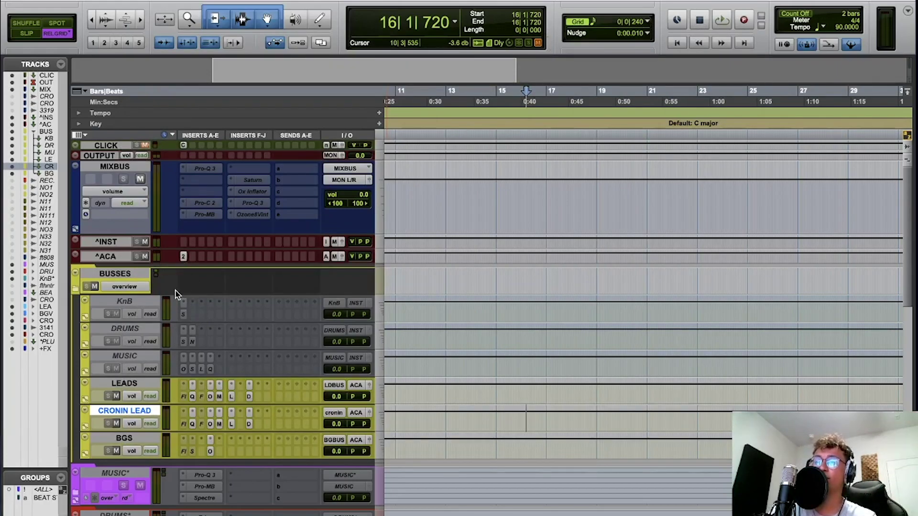
# Collapse the BUSSES folder and look over the vocal folder tracks and the mix bus
pyautogui.click(75, 290)
pyautogui.scroll(-10, 180, 378)
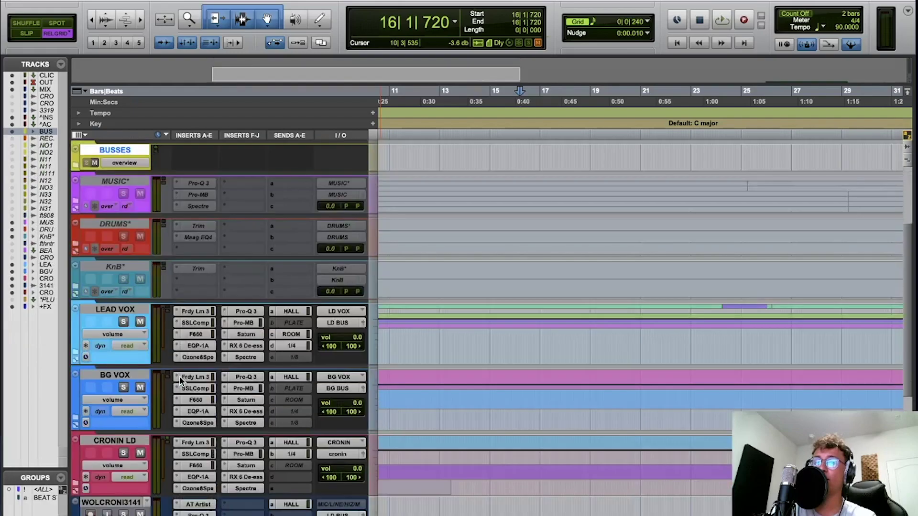
pyautogui.scroll(10, 177, 389)
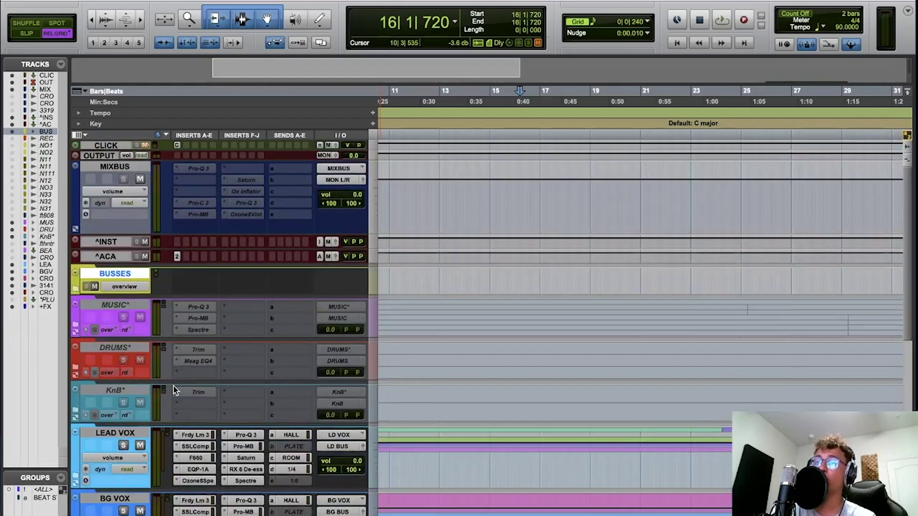